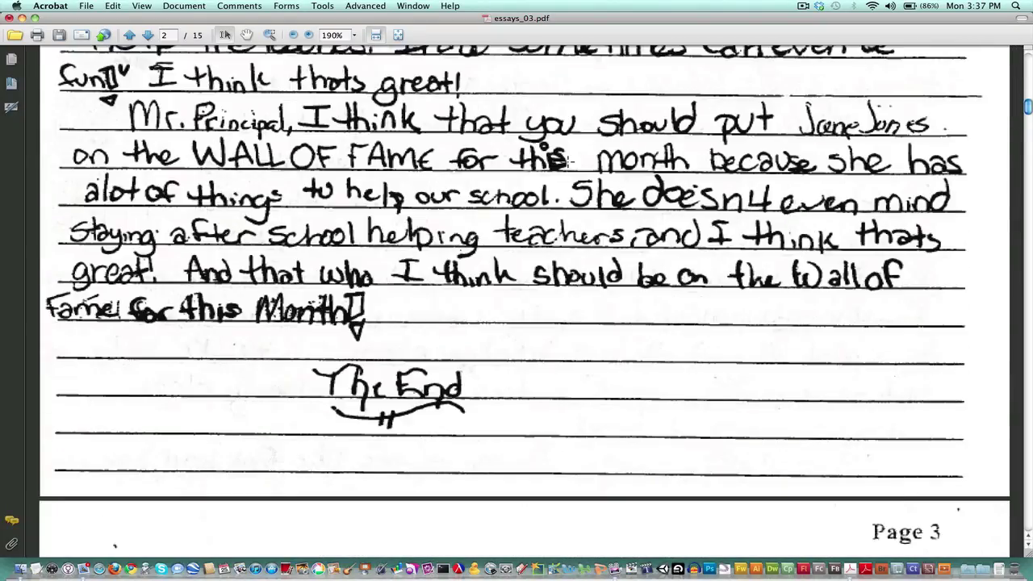
Step: Look through the scanned handwritten essay pages with the view zoomed out to 25%
scroll(568, 161, "down", 8)
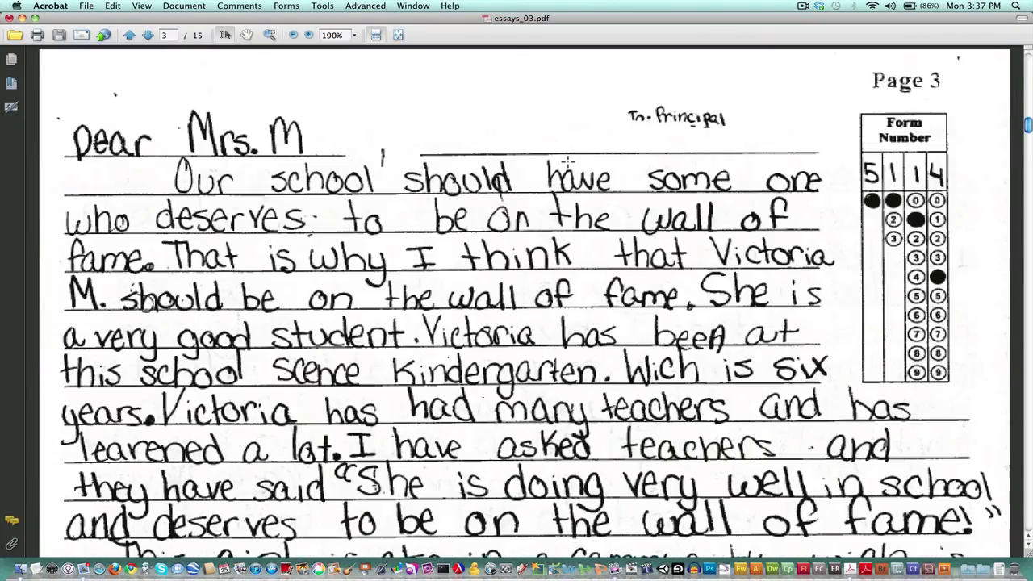
scroll(567, 161, "down", 5)
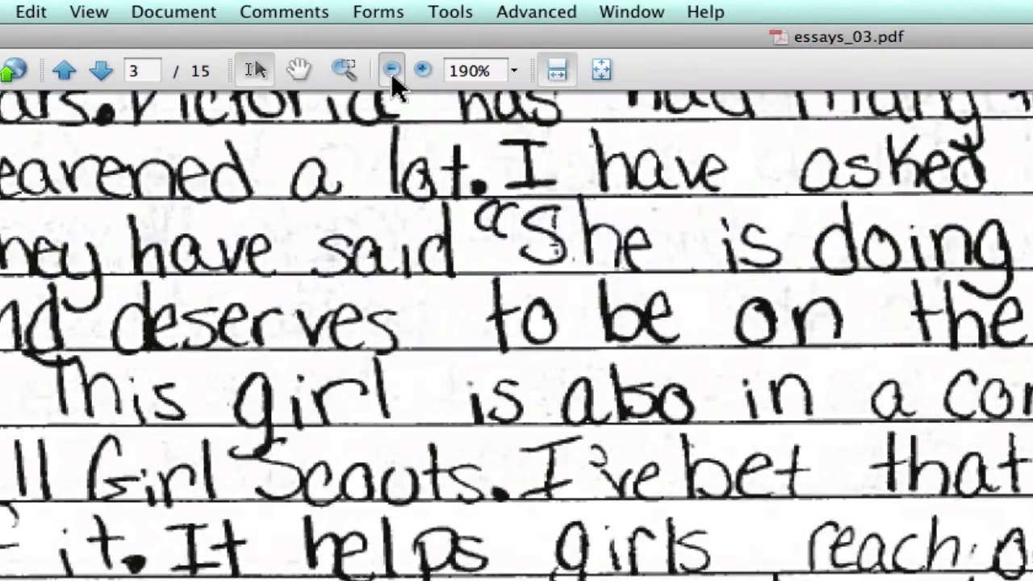
left_click(292, 34)
left_click(293, 34)
left_click(391, 70)
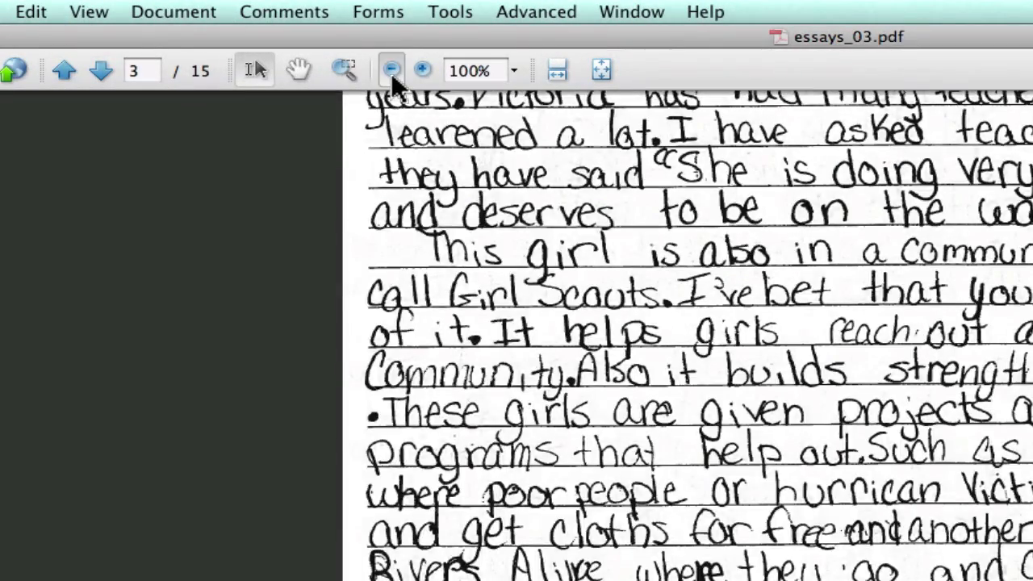
left_click(391, 70)
left_click(392, 71)
left_click(391, 71)
left_click(355, 58)
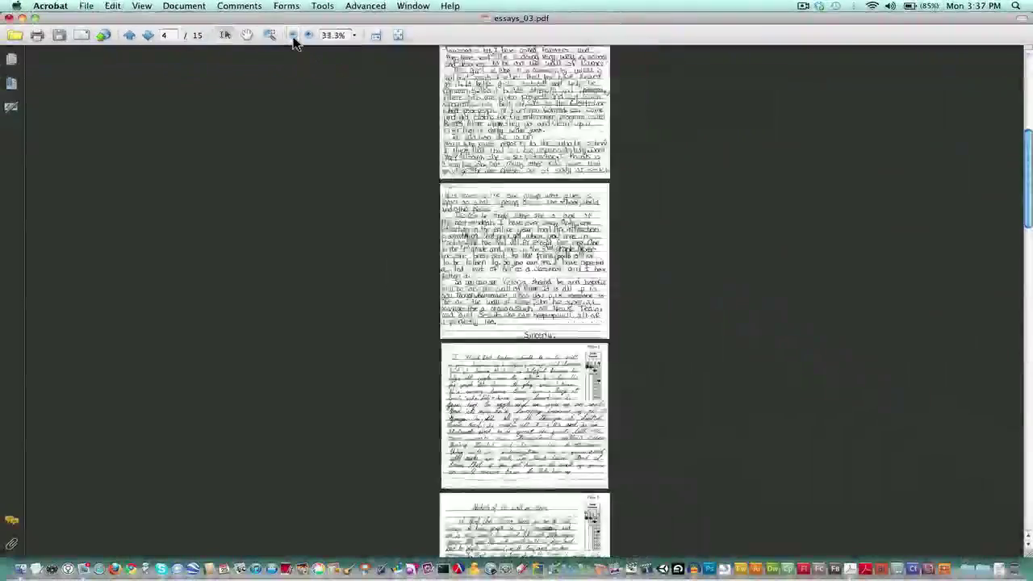
left_click(355, 58)
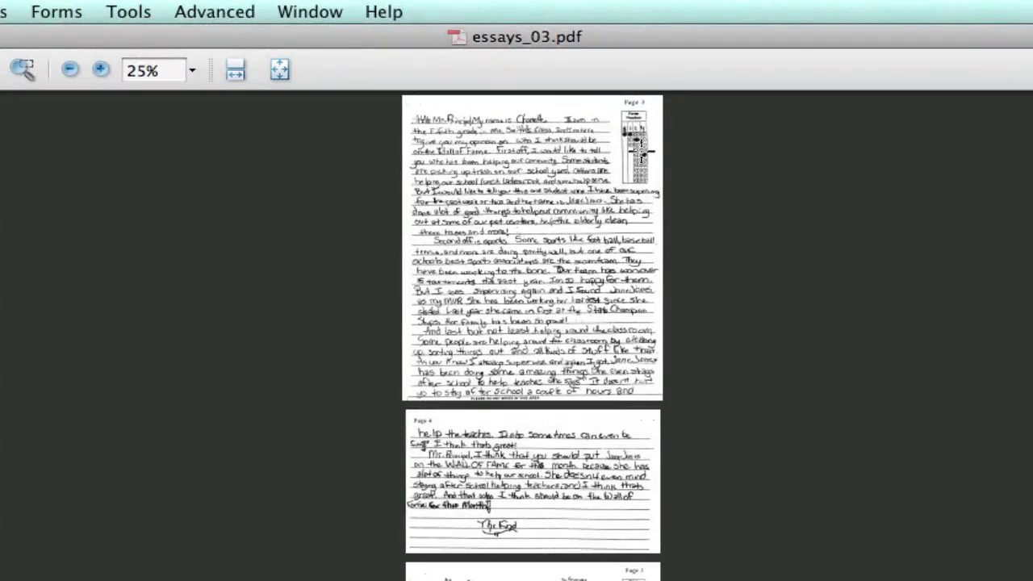
scroll(533, 336, "down", 10)
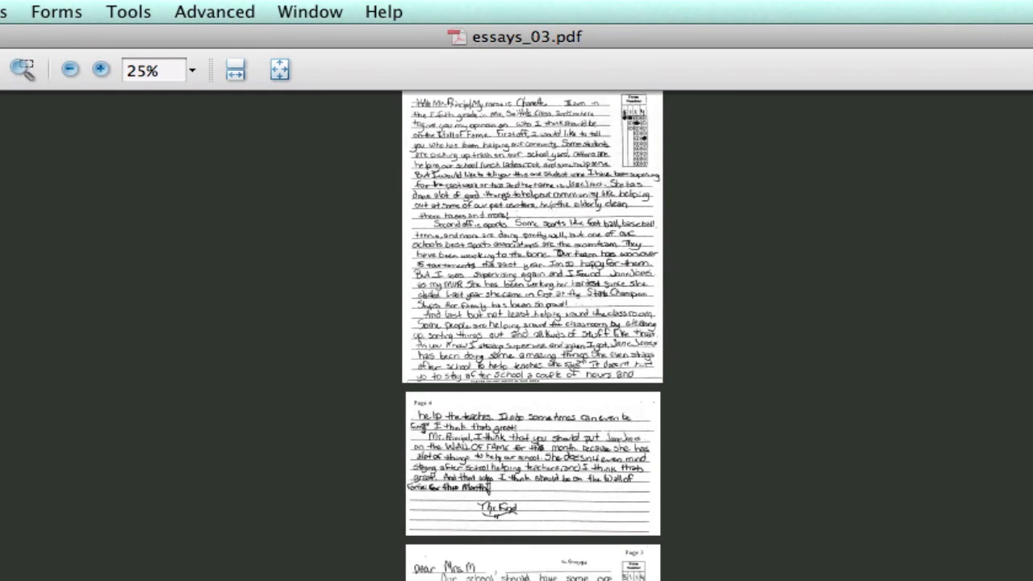
scroll(631, 509, "down", 10)
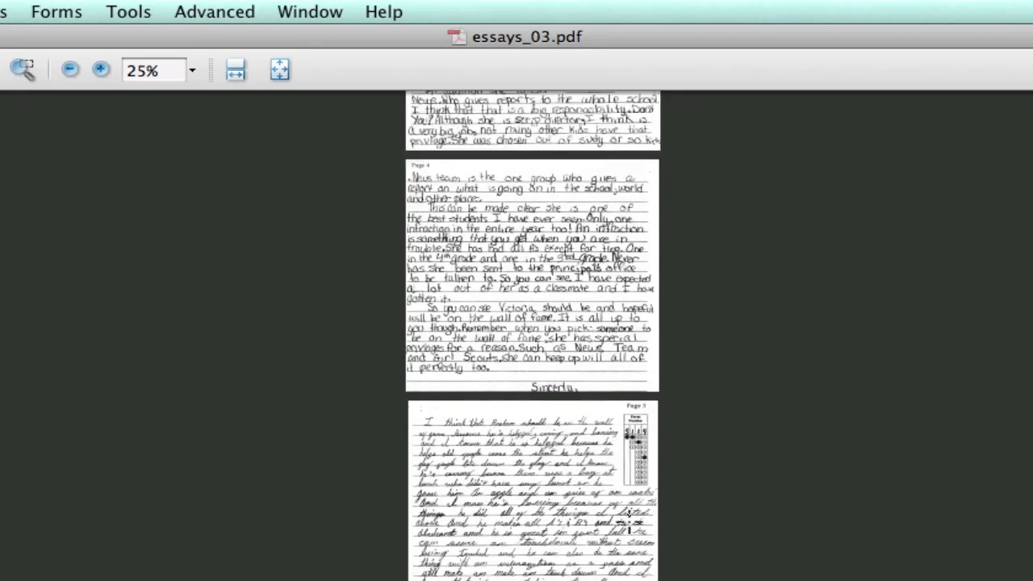
scroll(629, 521, "down", 10)
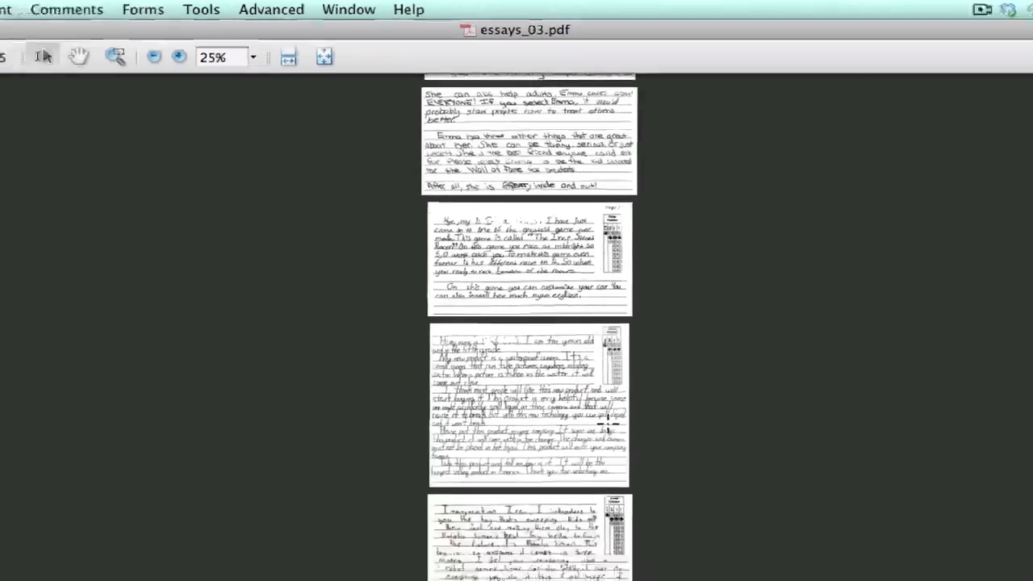
scroll(607, 423, "up", 20)
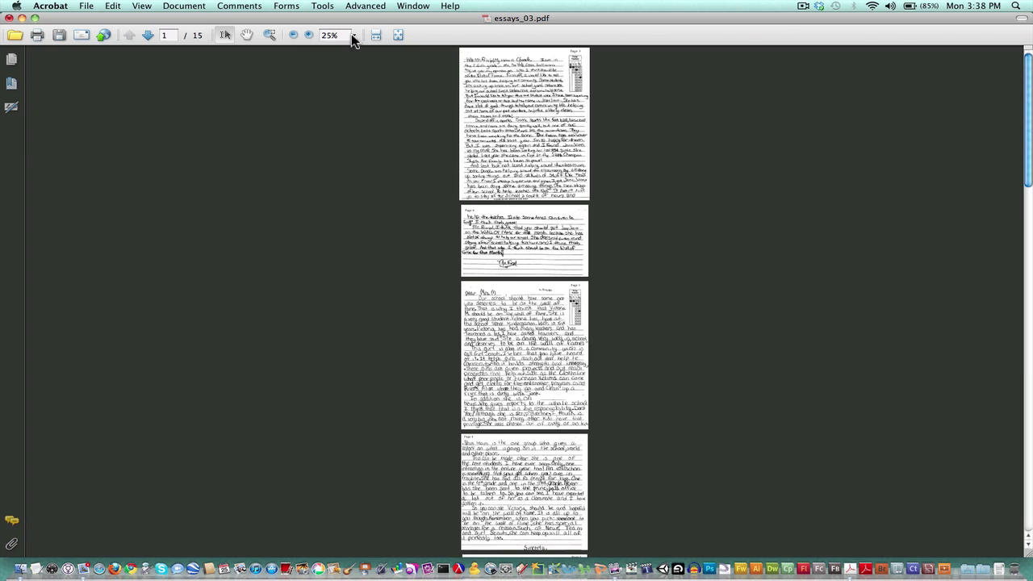
Step: Enlarge the first essay page to 100% zoom
left_click(352, 37)
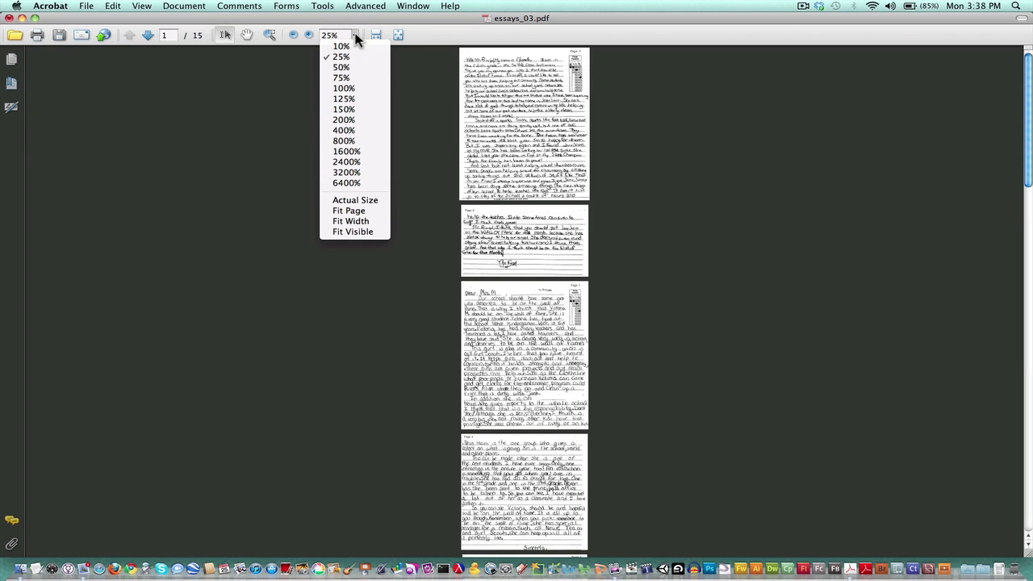
left_click(363, 220)
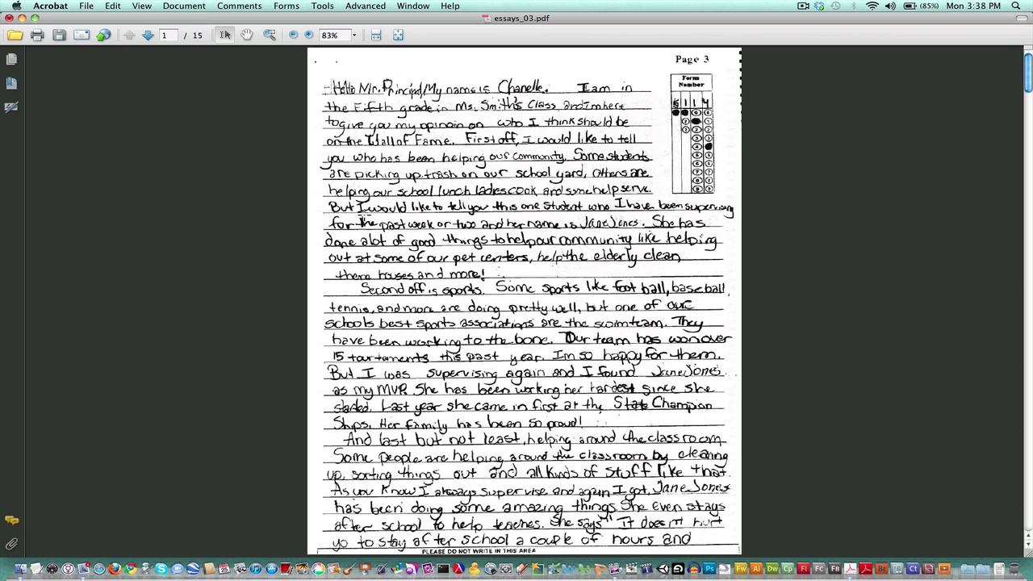
left_click(310, 35)
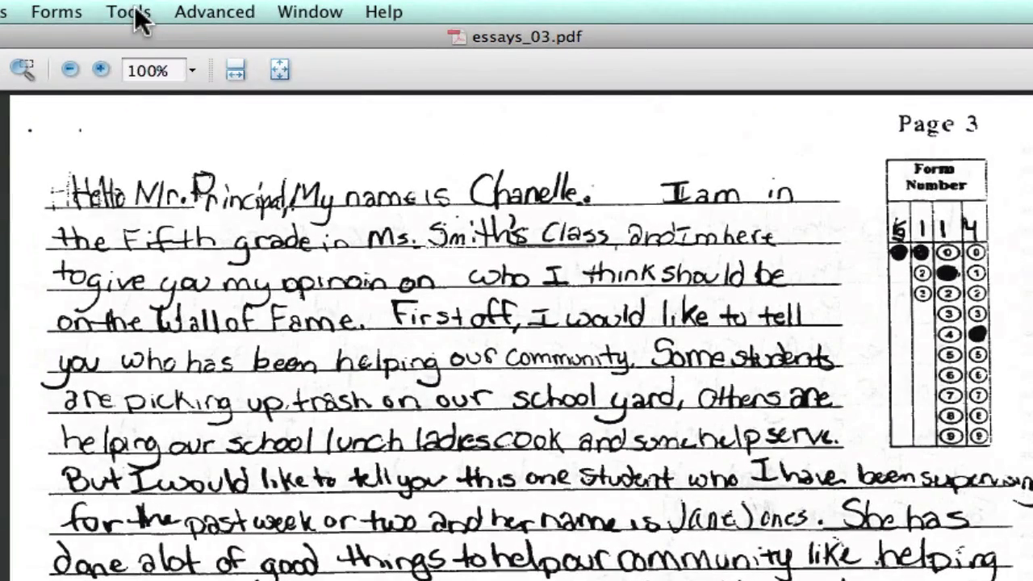
Step: Show the Comment & Markup toolbar and dock it beside the existing page and zoom tools
left_click(223, 12)
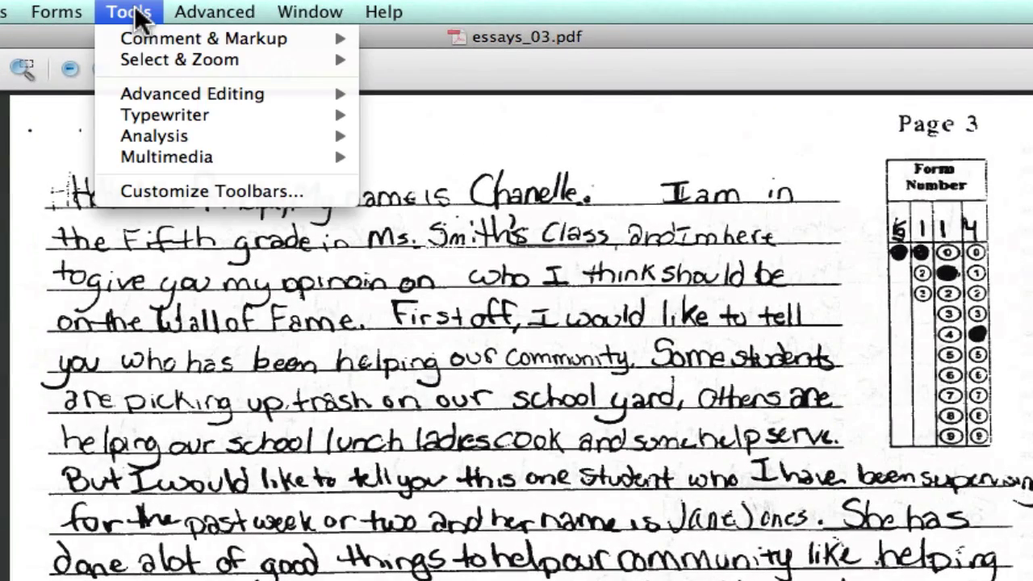
mouse_move(191, 40)
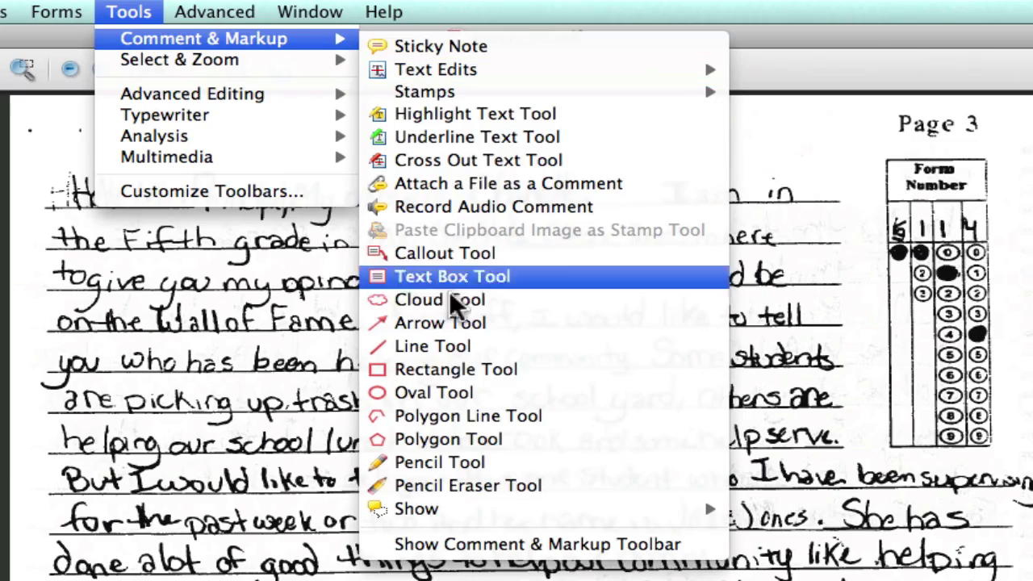
left_click(488, 545)
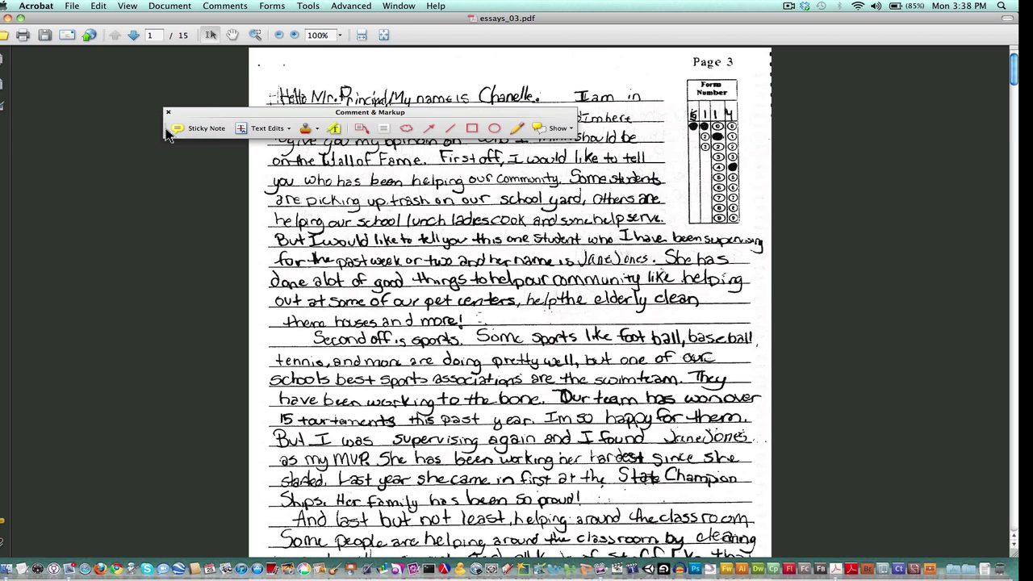
left_click_drag(172, 135, 155, 123)
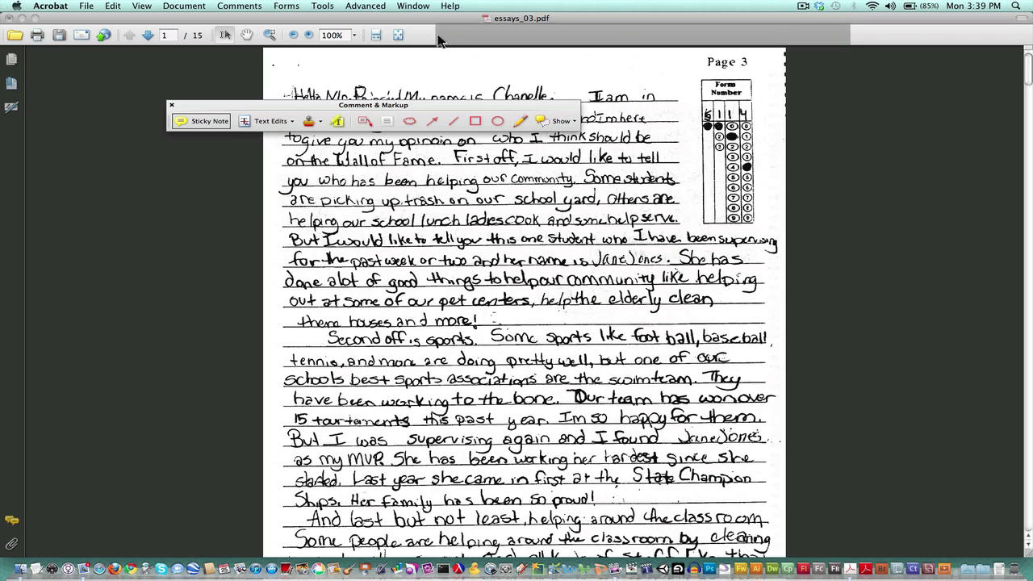
left_click_drag(417, 36, 406, 35)
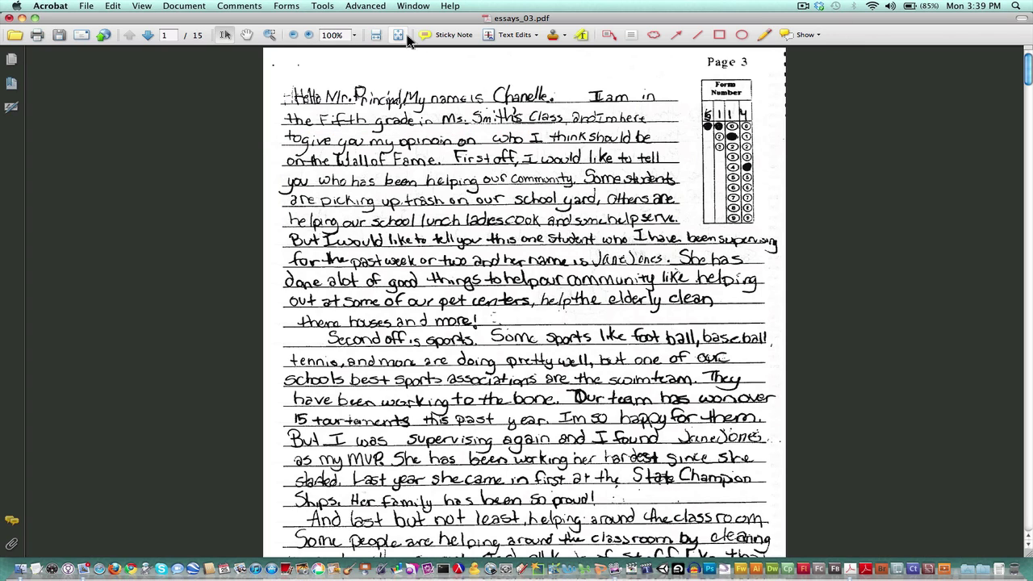
Step: Add a sticky note after the first sentence of the essay with the text "comment with sticky note"
left_click(424, 37)
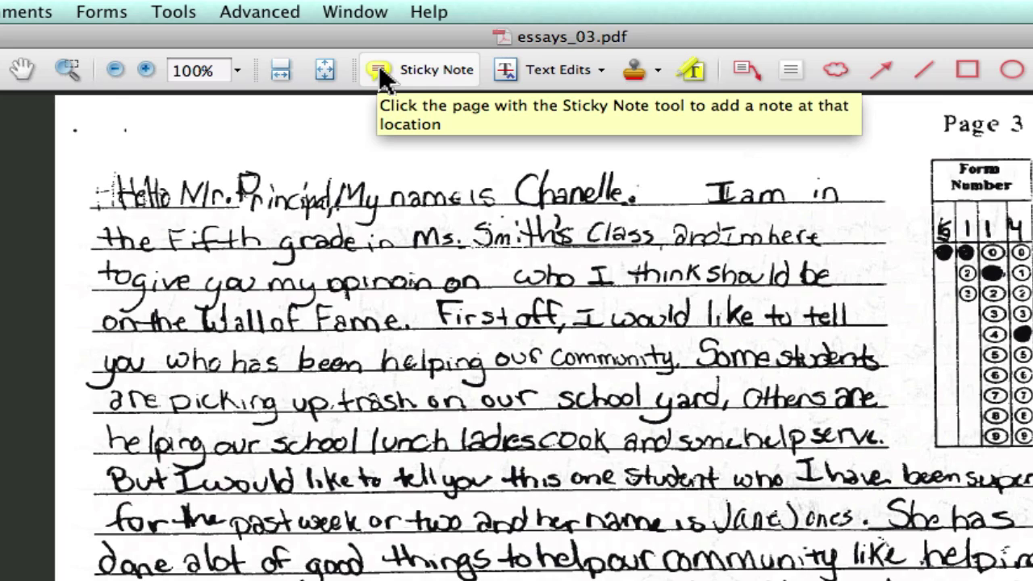
left_click(378, 68)
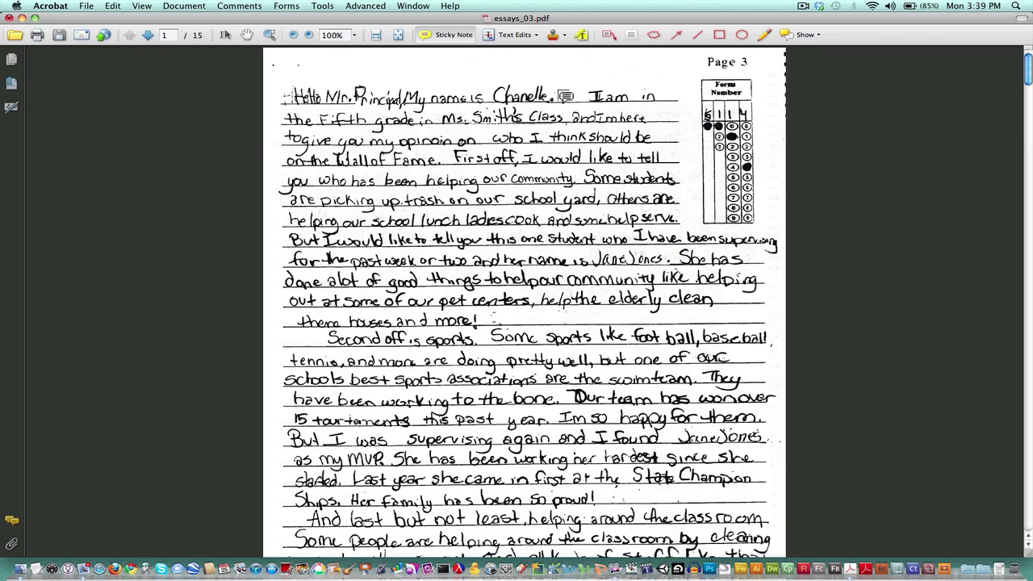
left_click(564, 95)
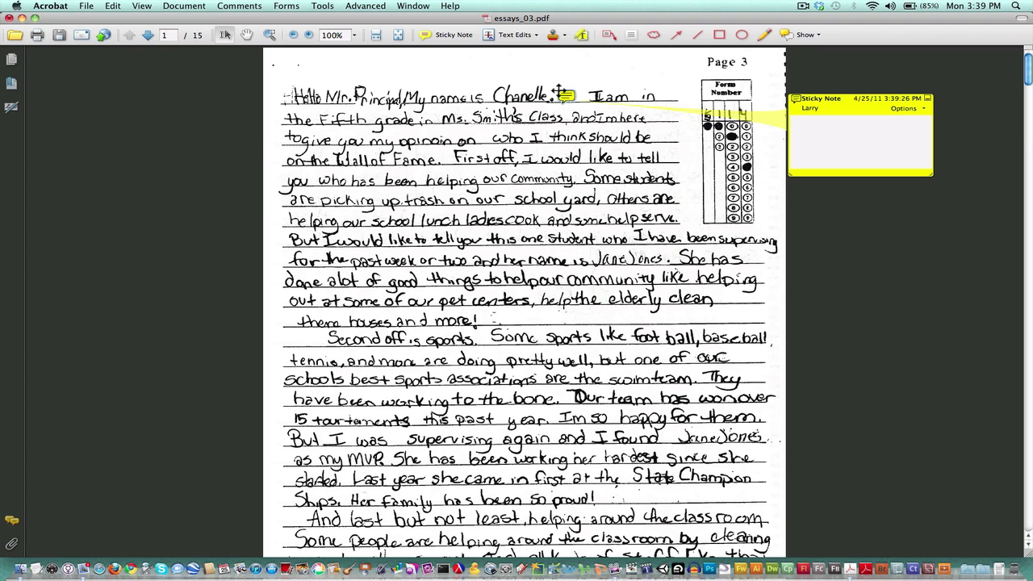
type("comment with sticky note")
key("Return")
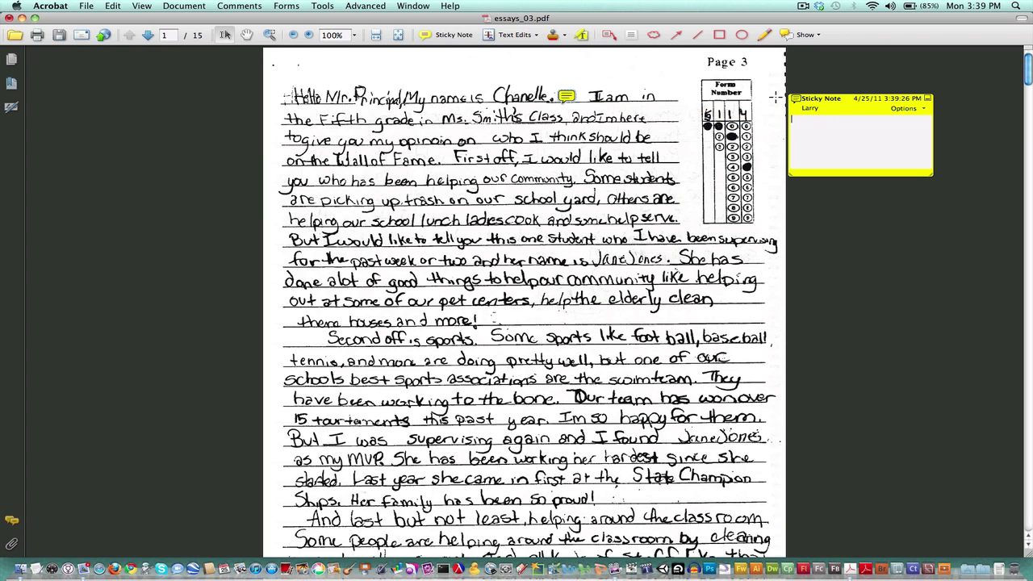
Step: Collapse the sticky note's pop-up, reopen it from its marker on the page, and collapse it again
left_click(664, 100)
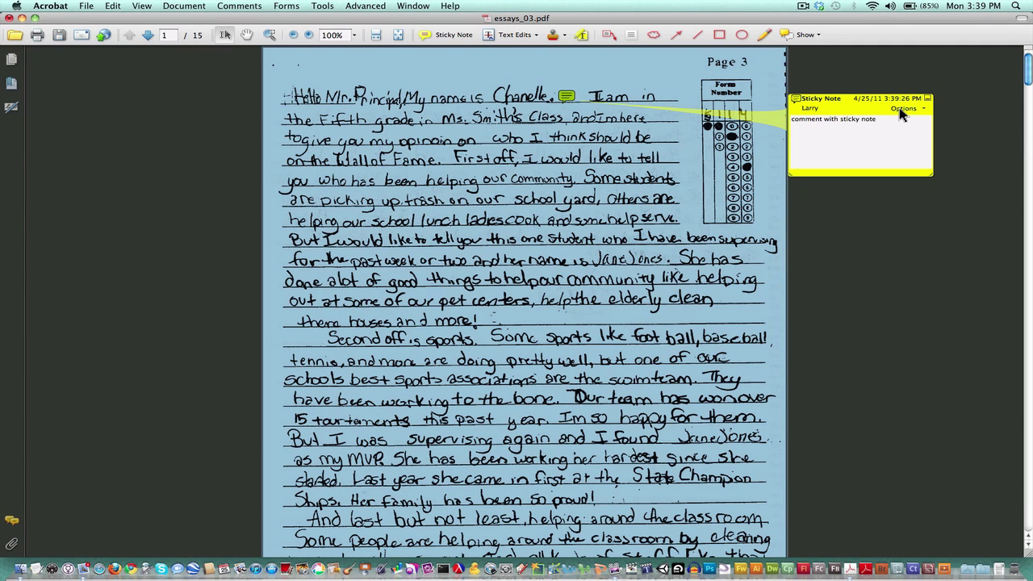
left_click(927, 97)
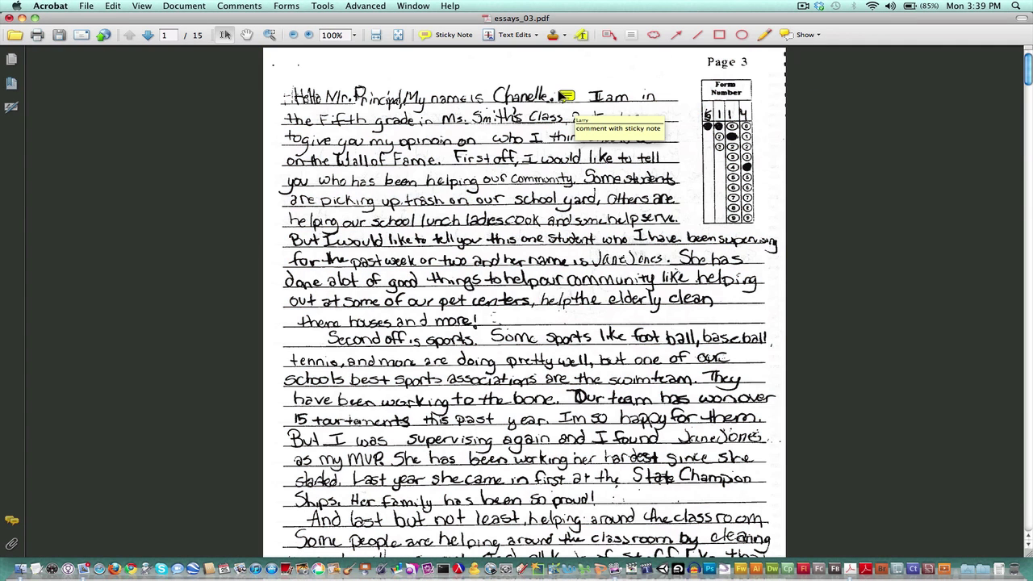
double_click(567, 97)
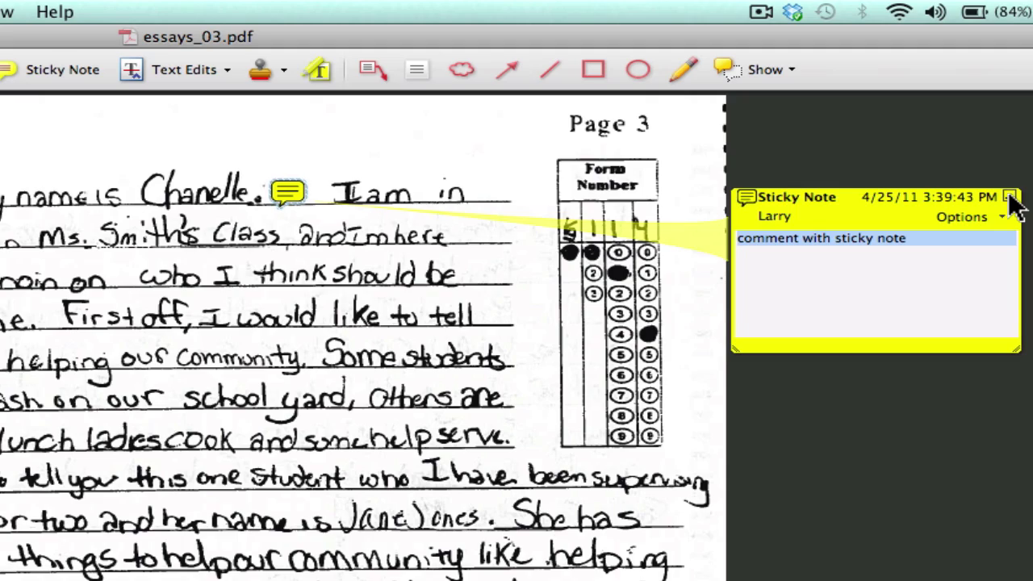
left_click(1009, 197)
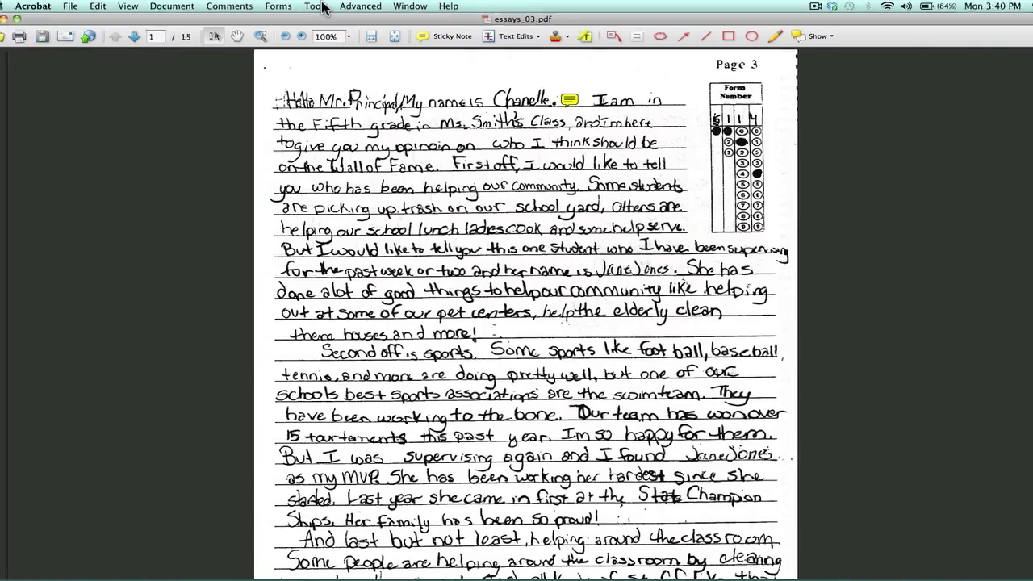
Step: Try to highlight "First off, I would" in the essay's fourth line with the Highlight Text Tool, declining character analysis
left_click(322, 5)
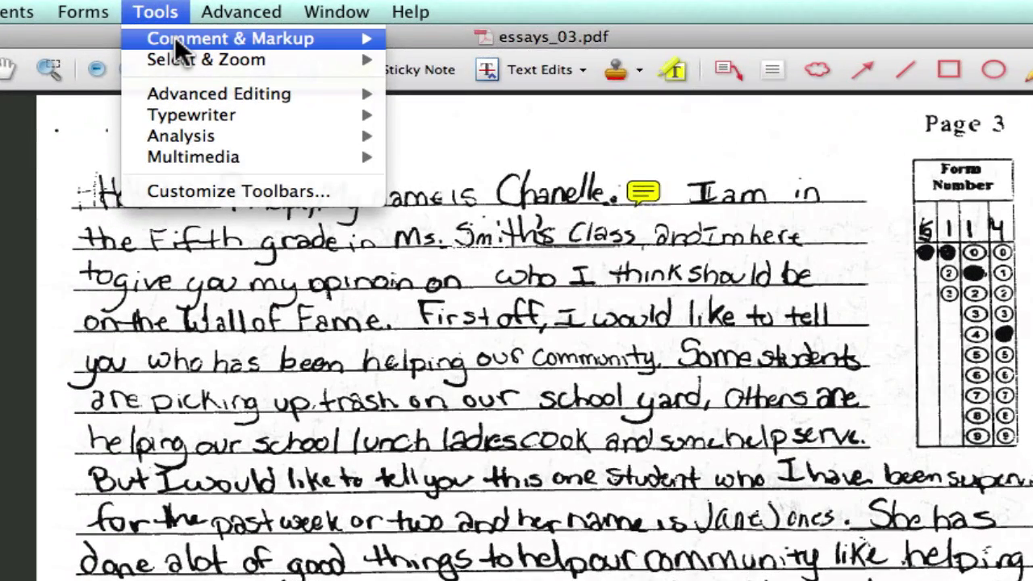
mouse_move(332, 20)
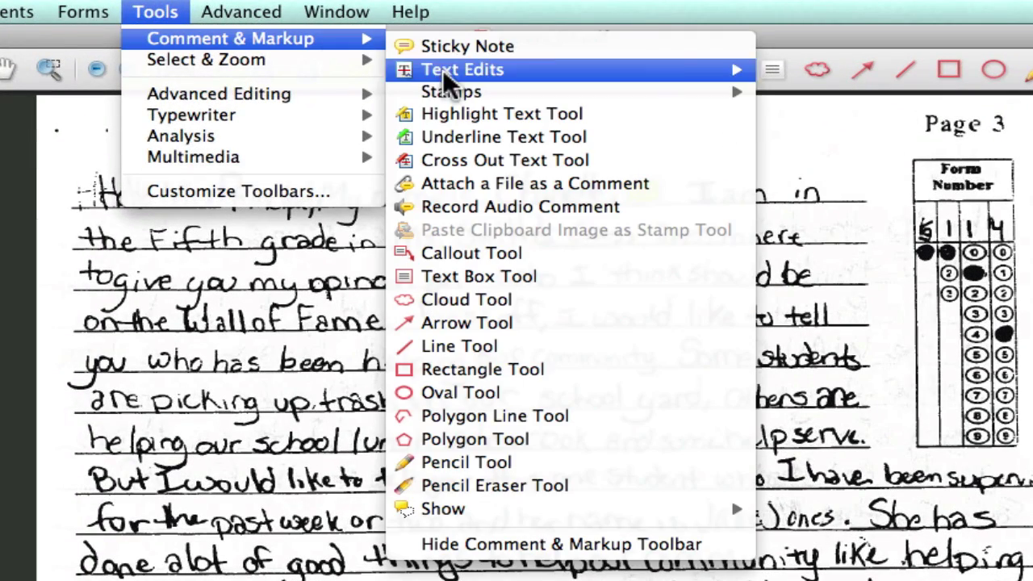
left_click(457, 114)
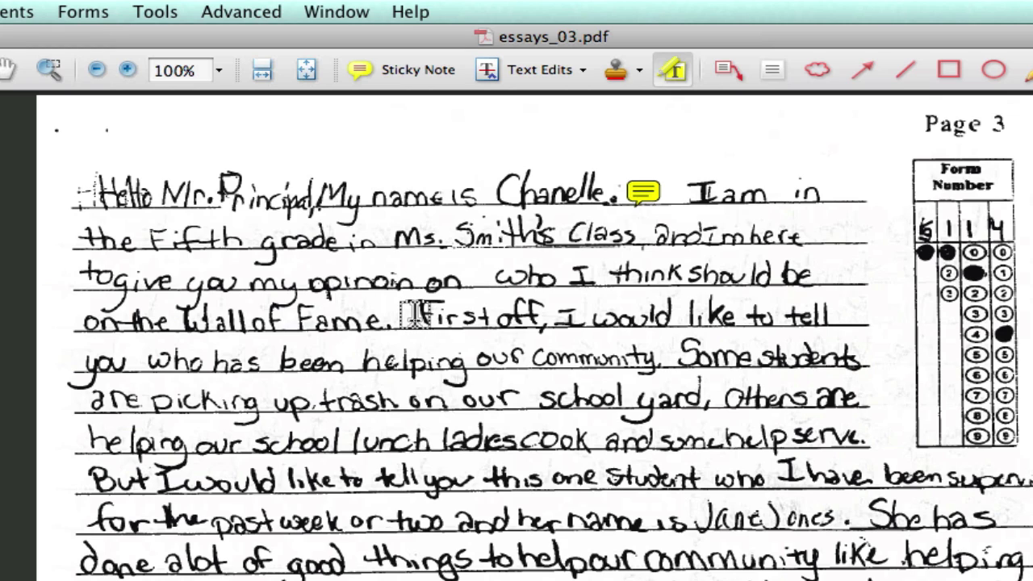
left_click_drag(415, 314, 653, 329)
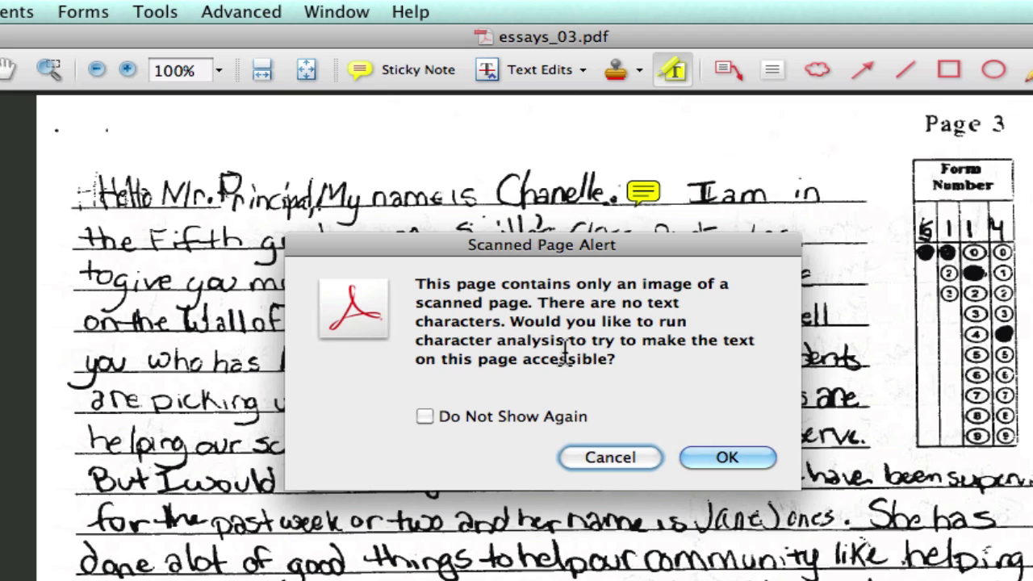
left_click(640, 459)
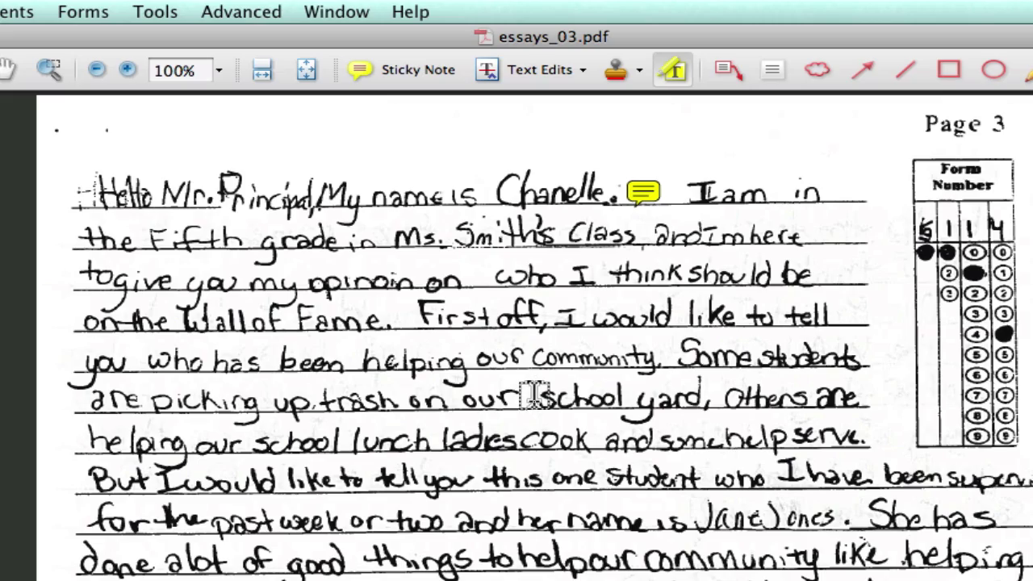
Step: Examine the handwriting on the first several essay pages at 100% zoom
scroll(537, 395, "down", 15)
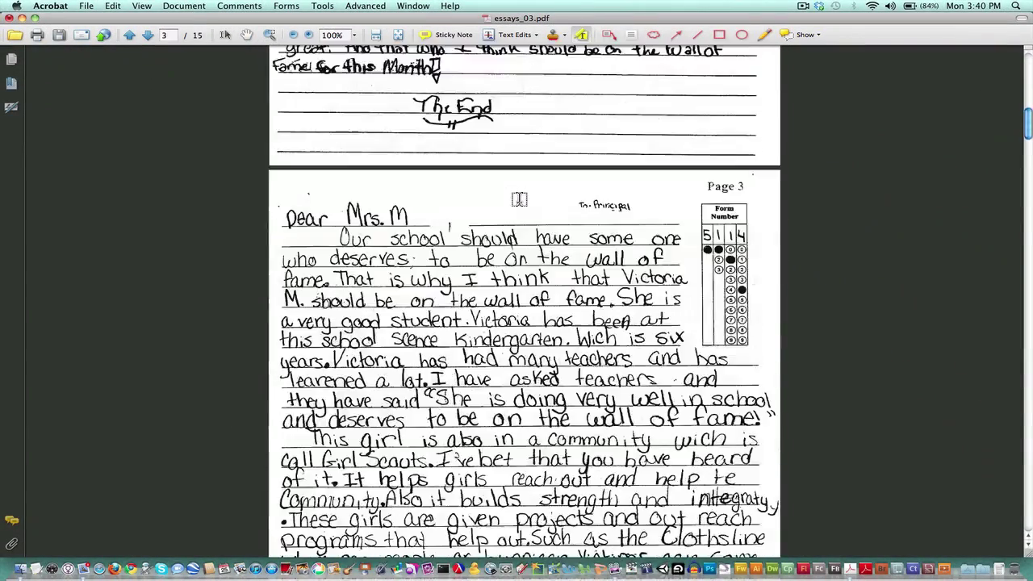
scroll(519, 200, "down", 20)
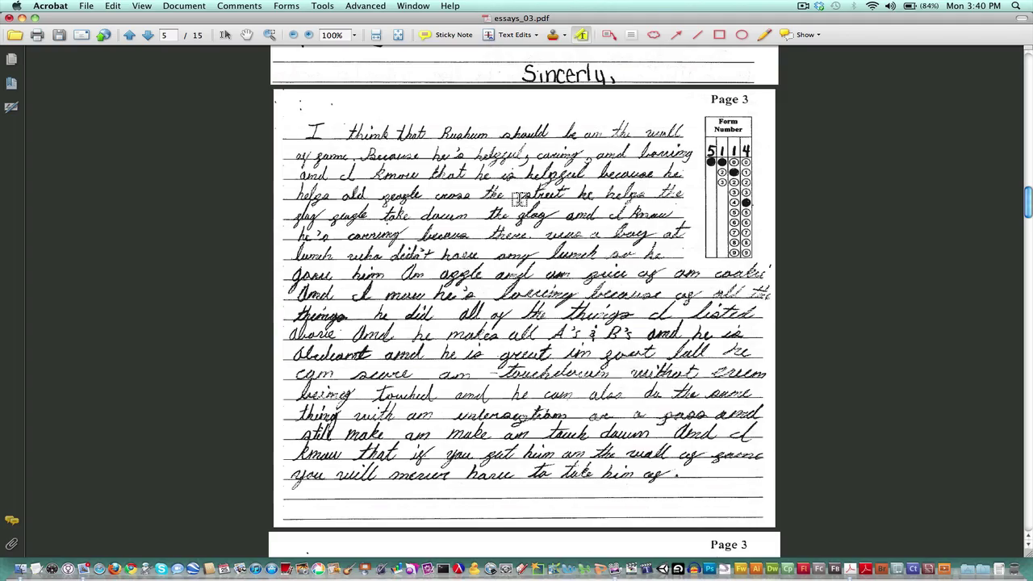
scroll(519, 199, "up", 20)
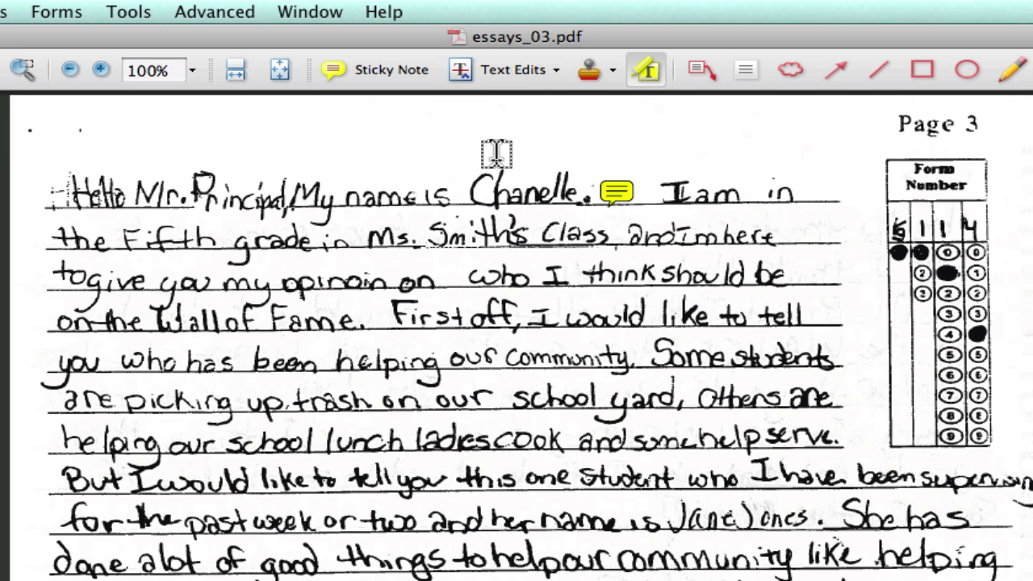
scroll(496, 153, "down", 20)
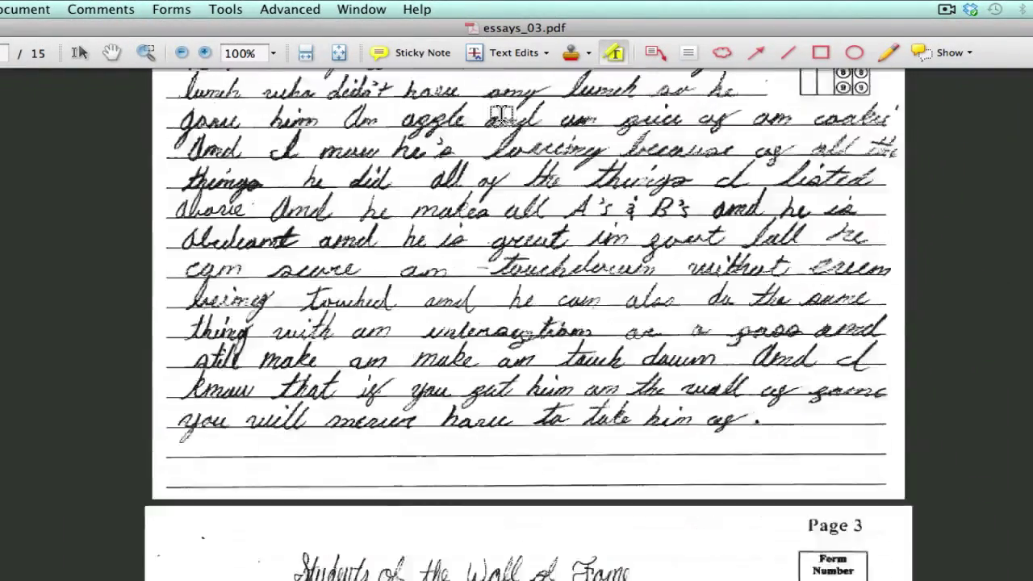
scroll(500, 115, "down", 15)
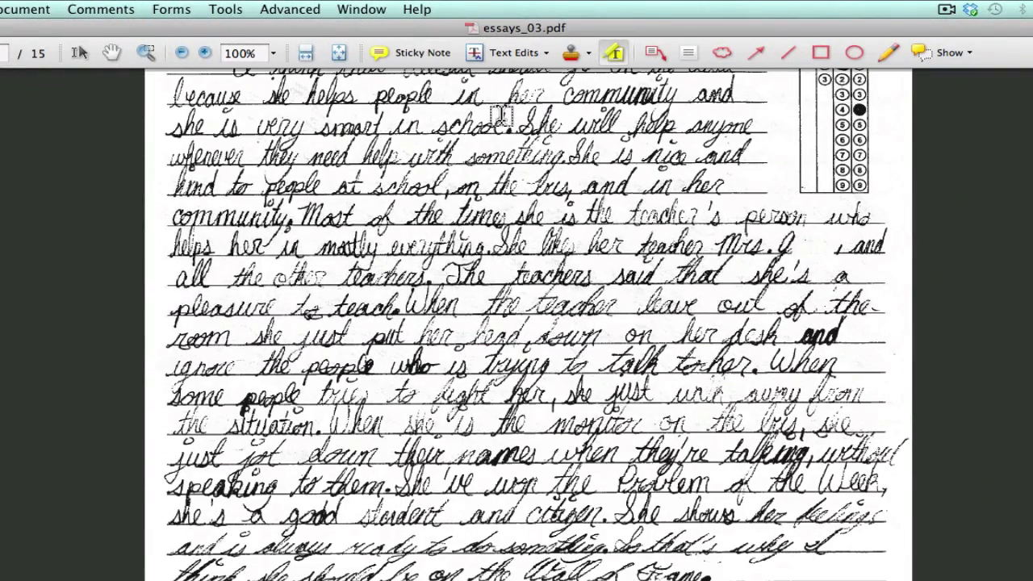
Step: Add a sticky note before the word "talking" on page 6 with the text "another comment with sticky note tool"
left_click(378, 55)
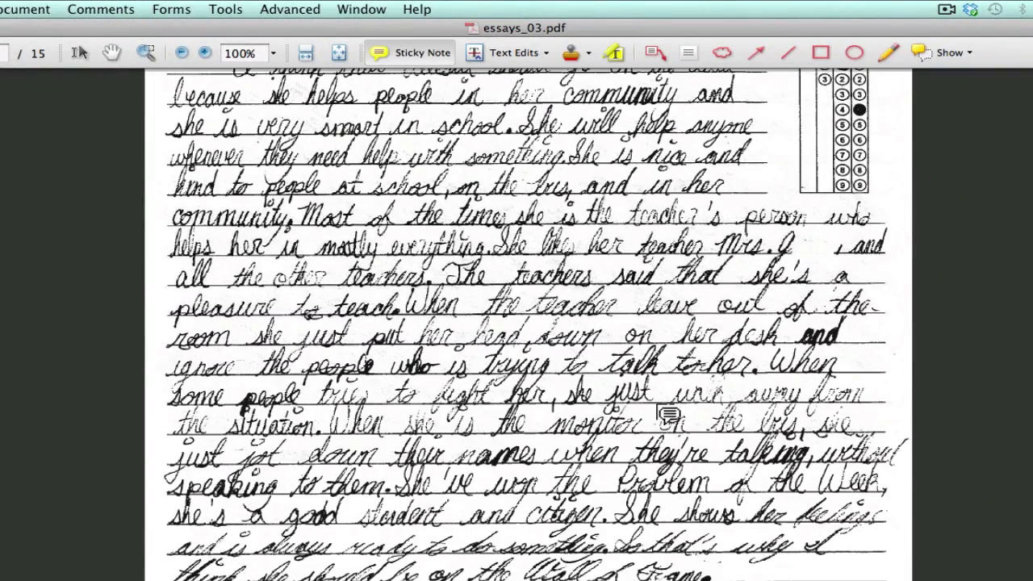
left_click(718, 453)
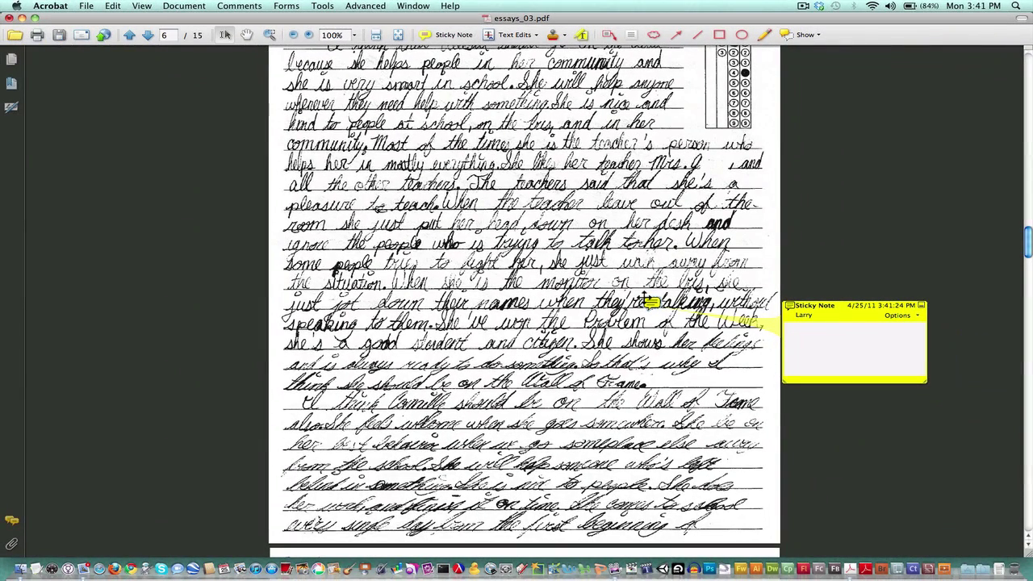
type("another ")
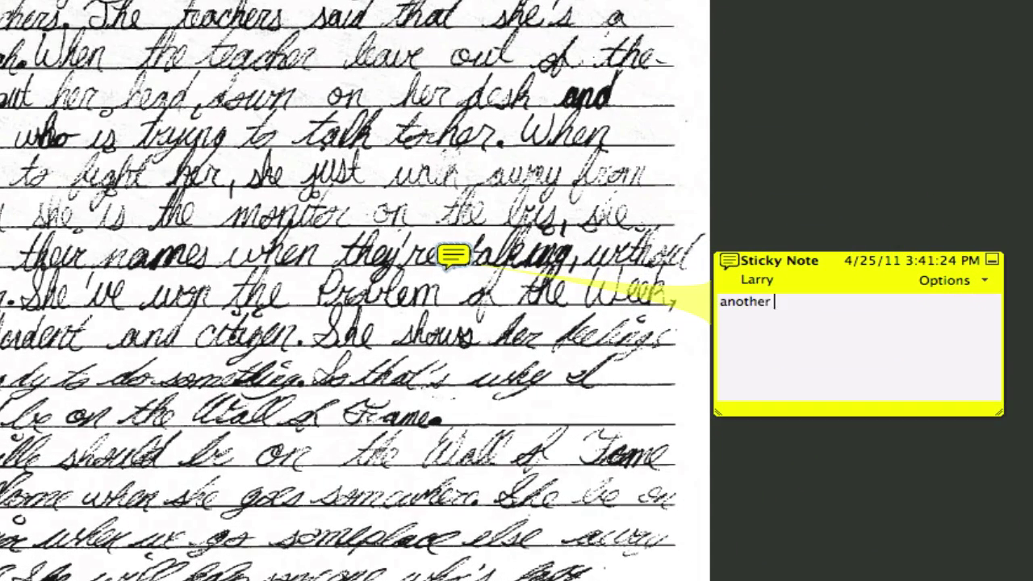
type("comment with sti")
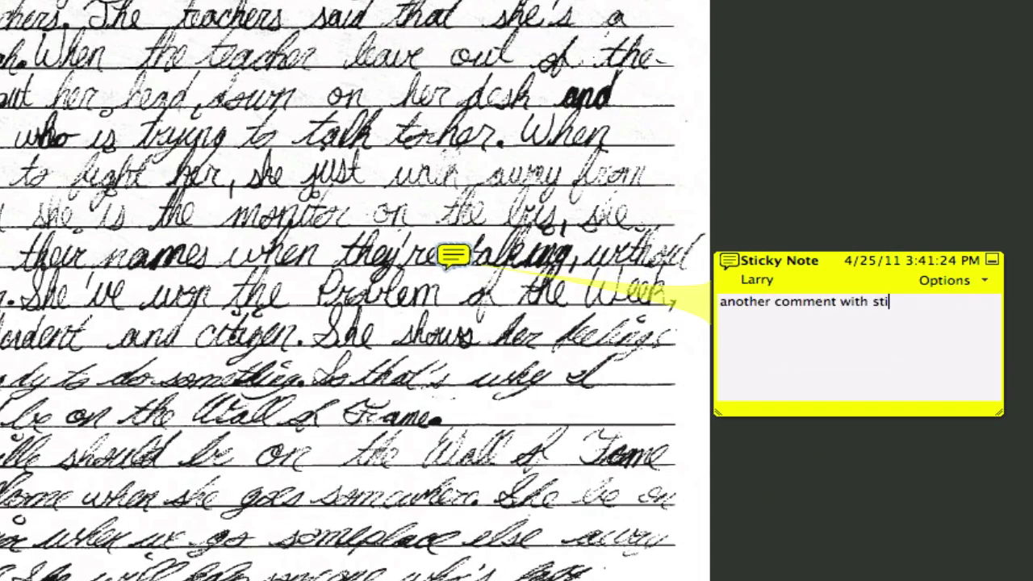
type("cky note tool")
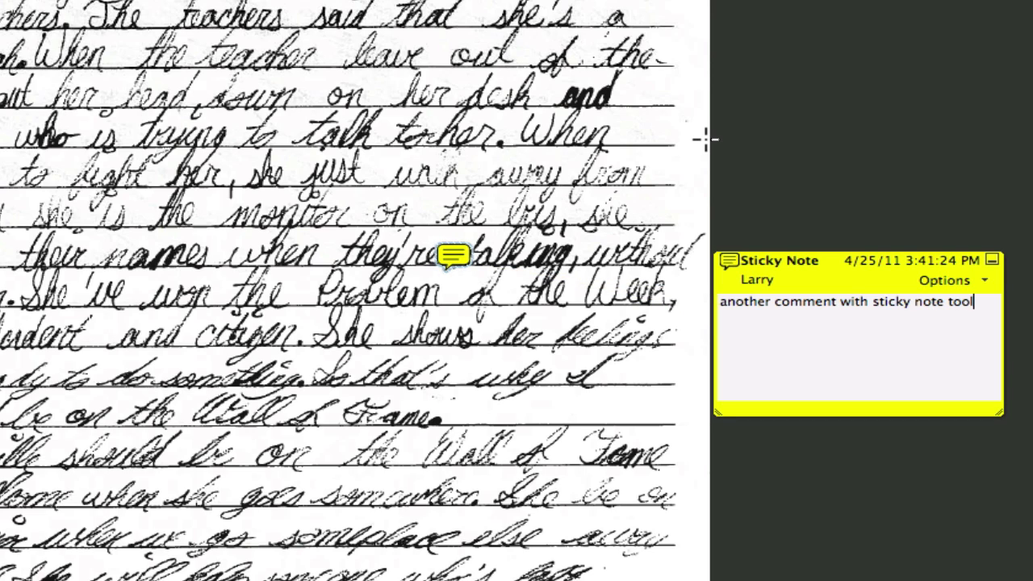
left_click(787, 130)
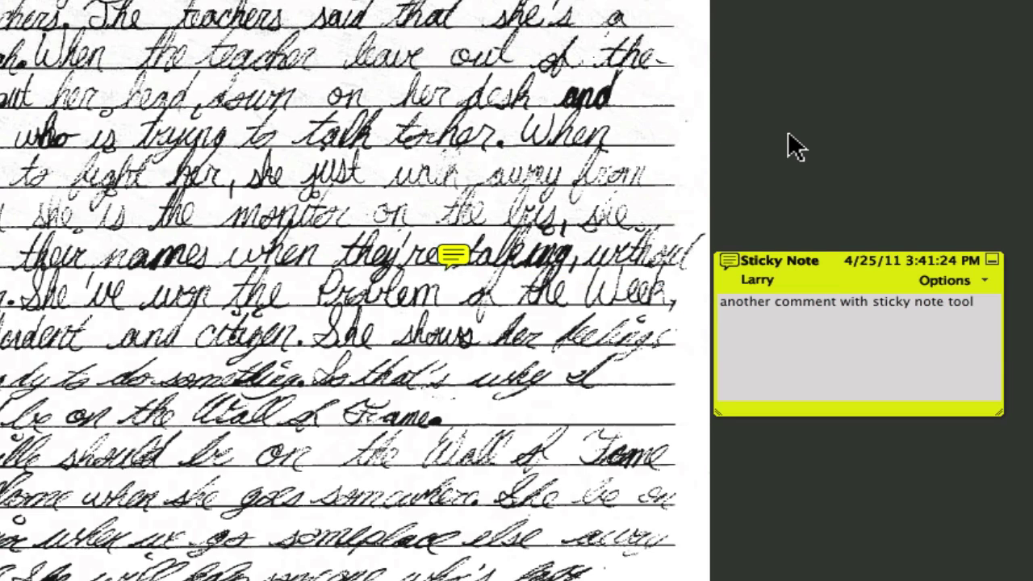
Step: Collapse the new sticky note's pop-up, preview and reopen it from its marker before "talking", and collapse it again
left_click(992, 259)
mouse_move(463, 260)
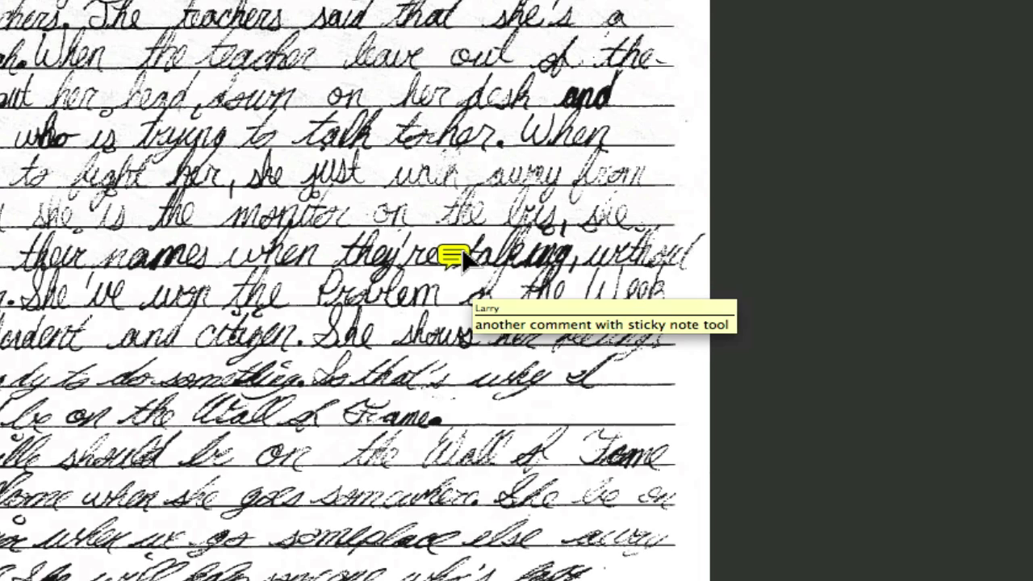
double_click(464, 260)
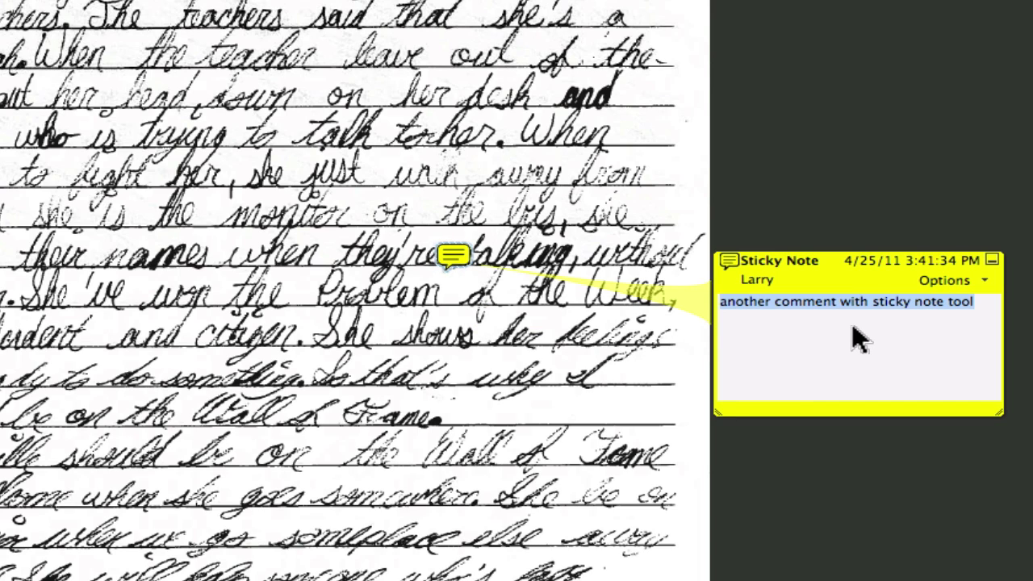
left_click(992, 260)
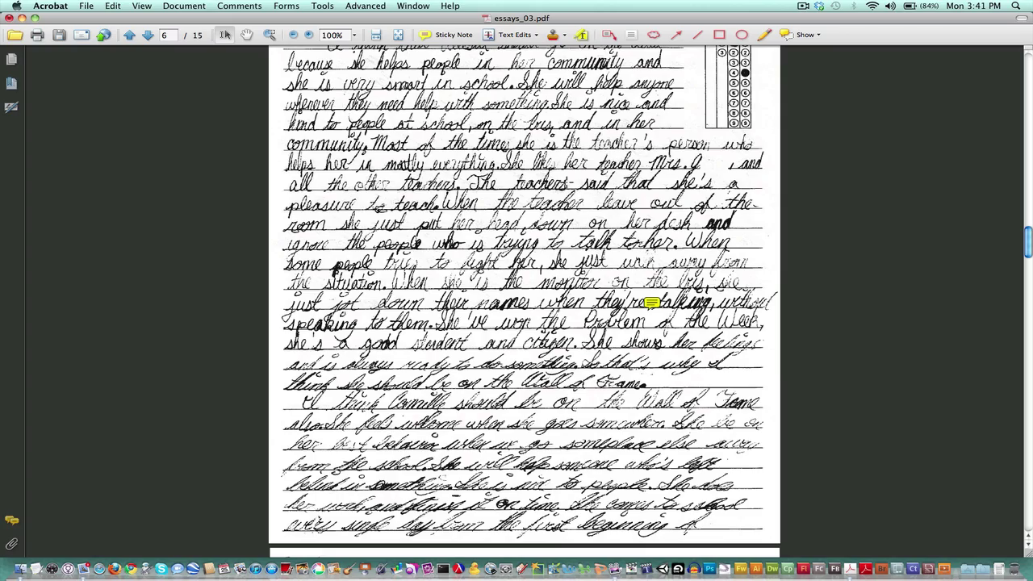
Step: Add a callout pointing to the end of "vikings" in the "Dear Principal" essay, with the text "comment with callout tool"
scroll(524, 302, "down", 15)
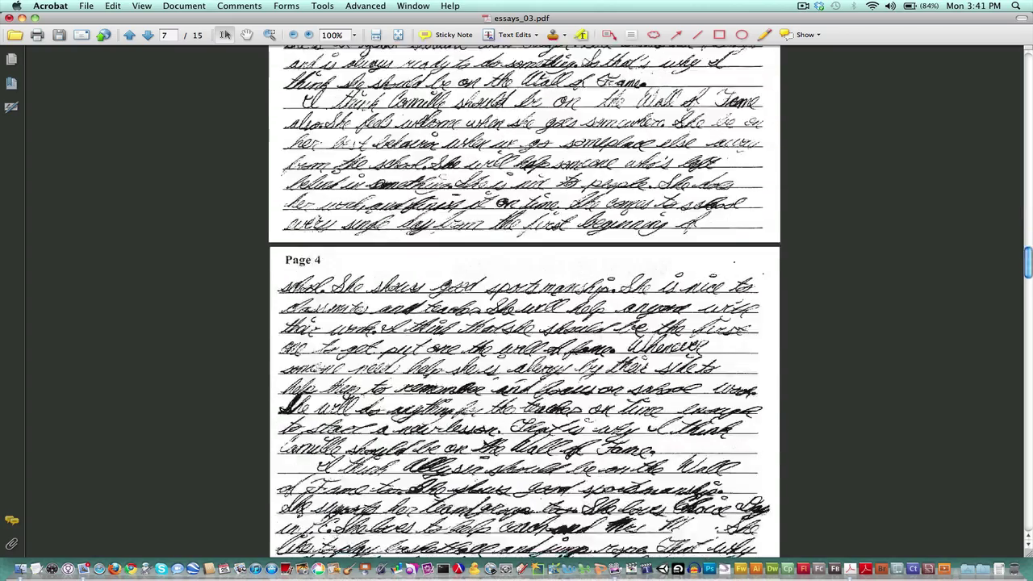
scroll(525, 302, "down", 5)
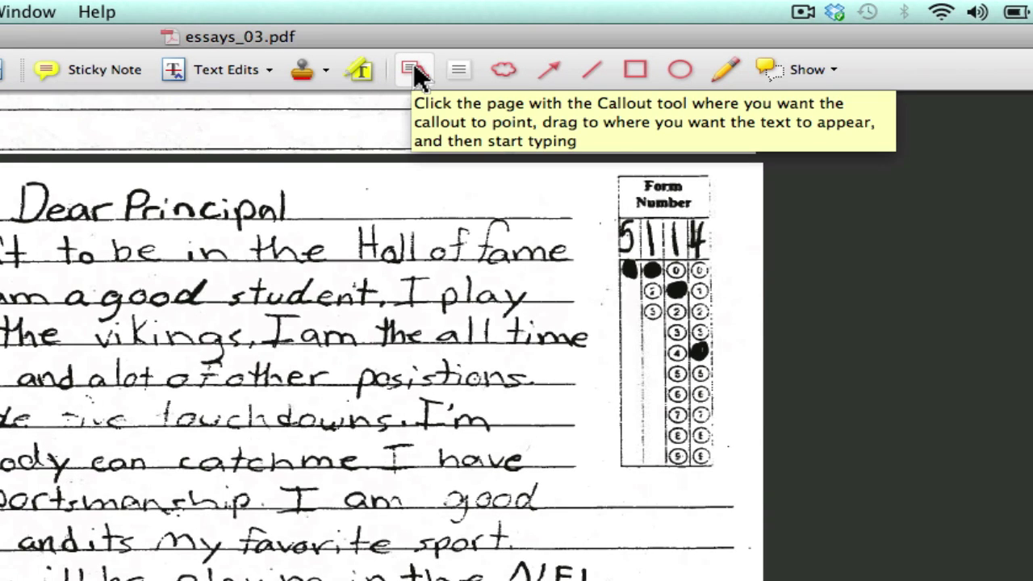
left_click(415, 72)
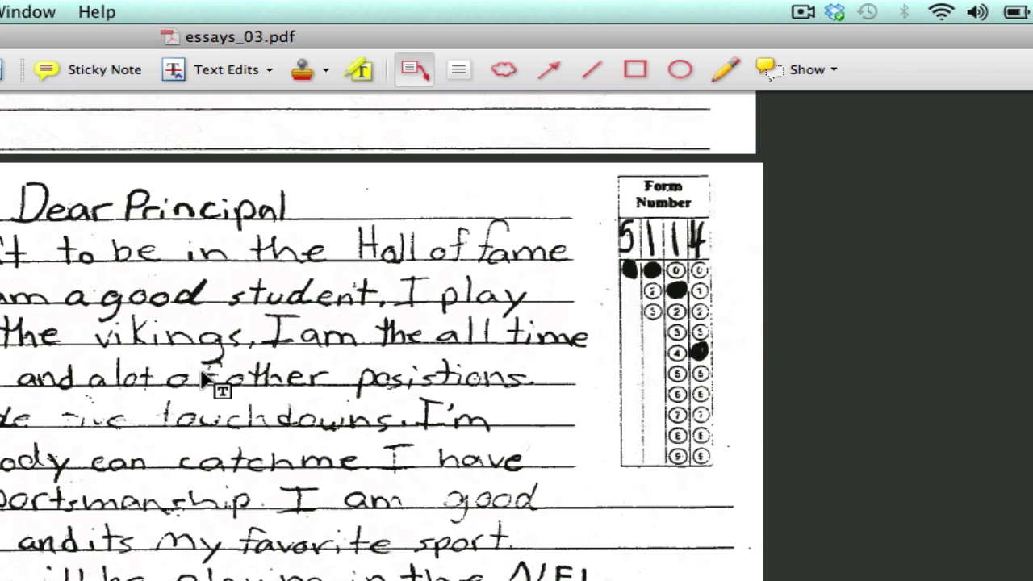
left_click(250, 343)
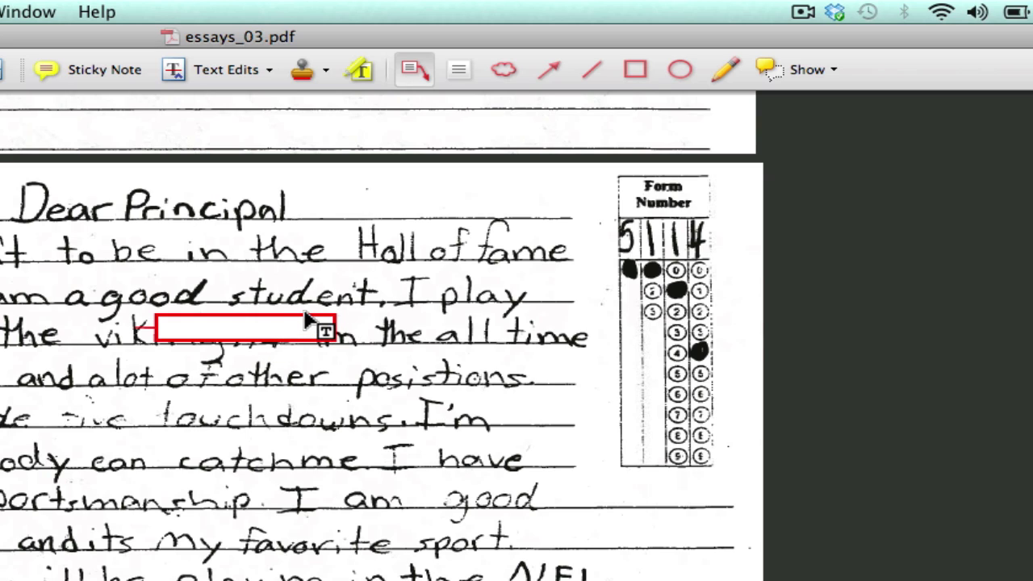
left_click(462, 257)
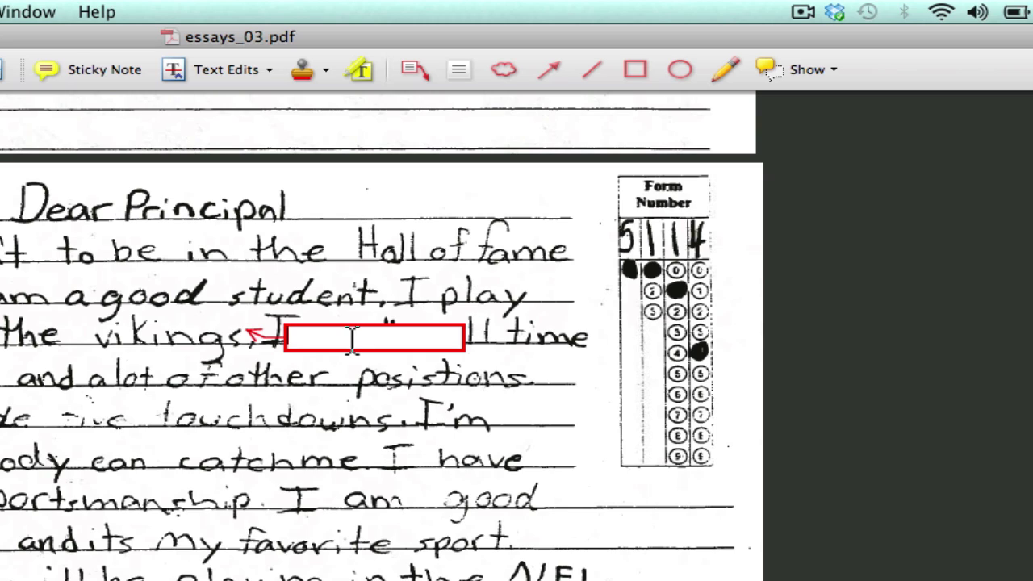
type("comment wit")
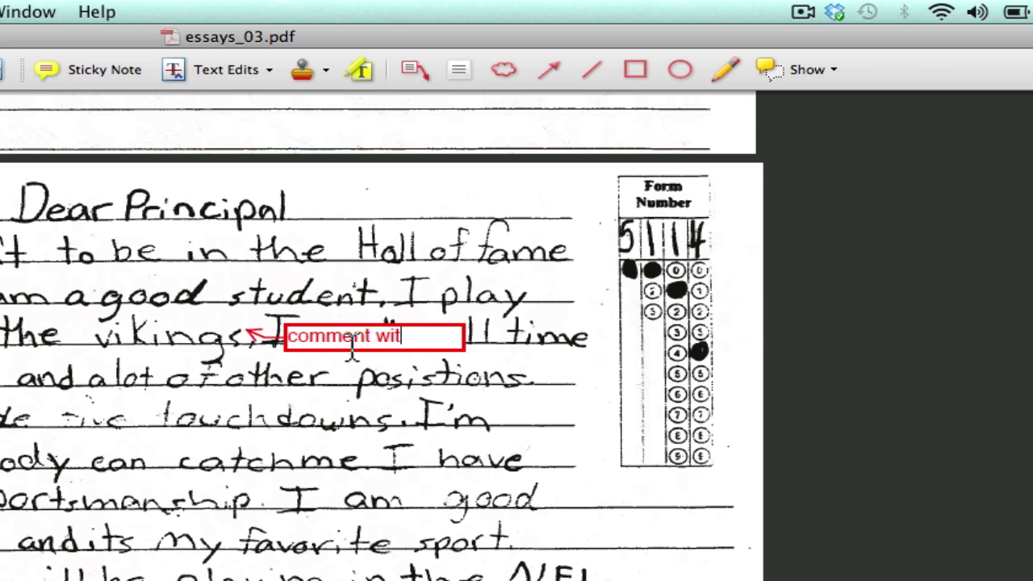
type("h callout tool")
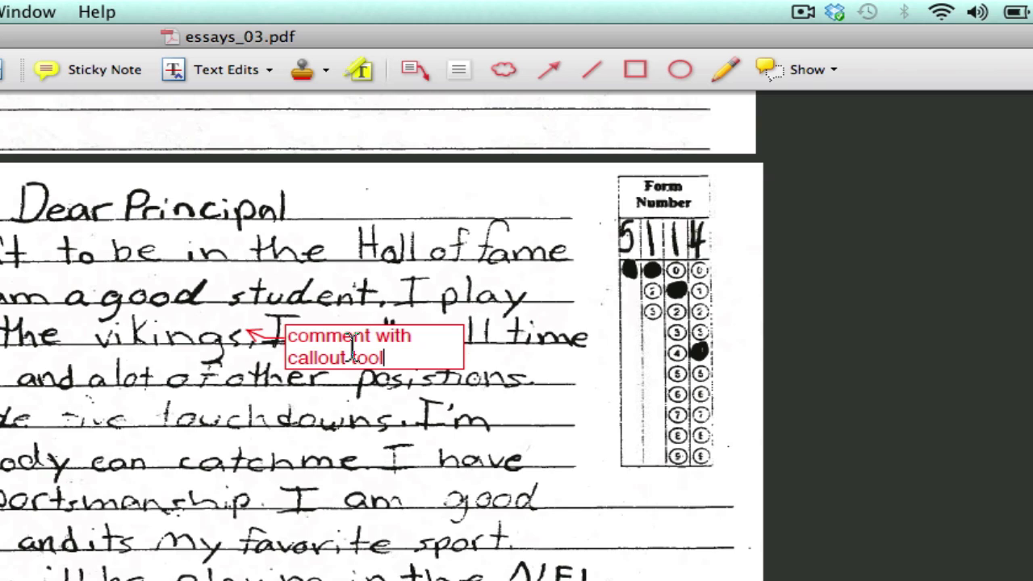
left_click(398, 387)
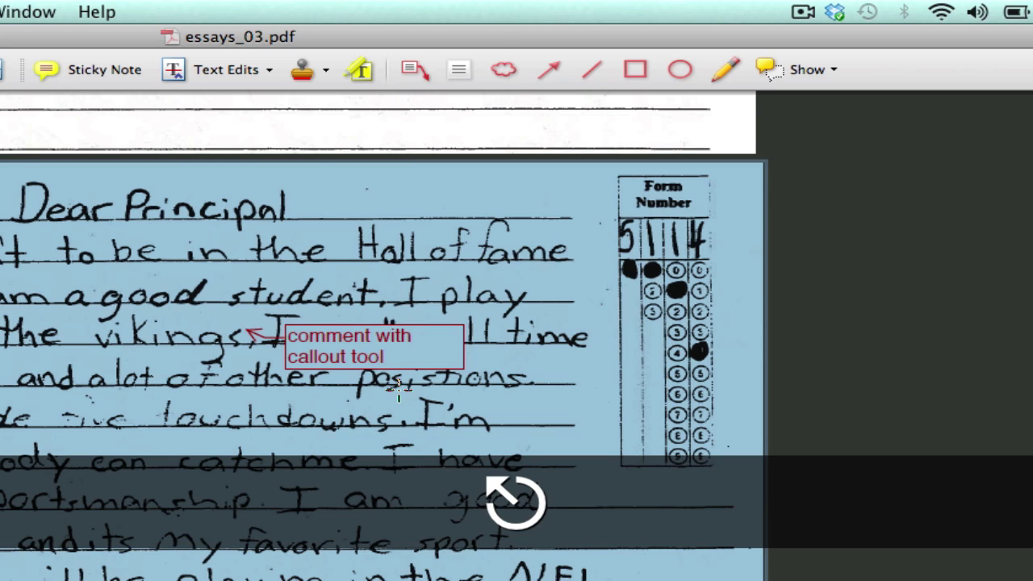
left_click(399, 391)
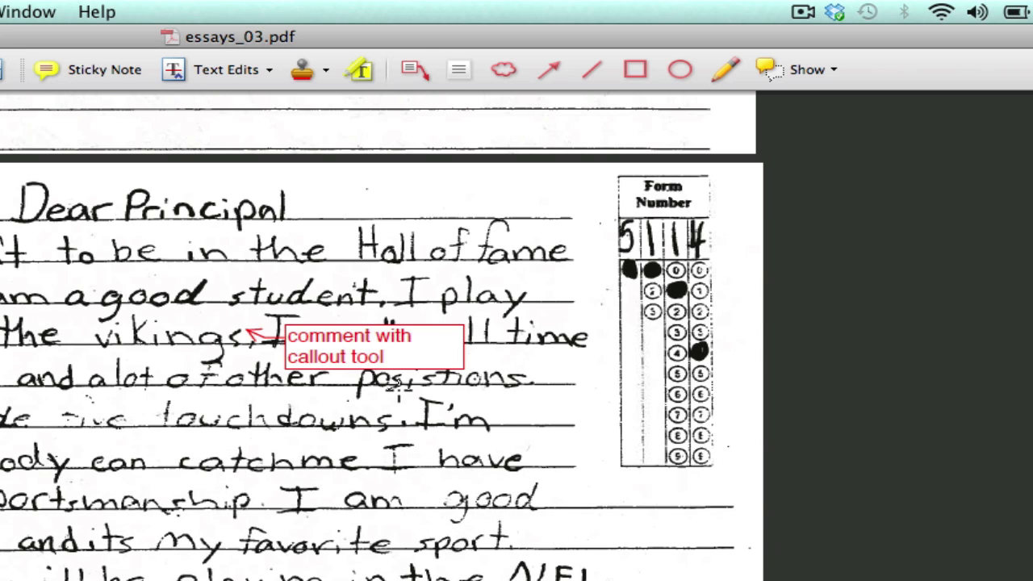
Step: Enlarge the callout's text box and repoint its arrow to the word "touchdowns"
left_click(415, 334)
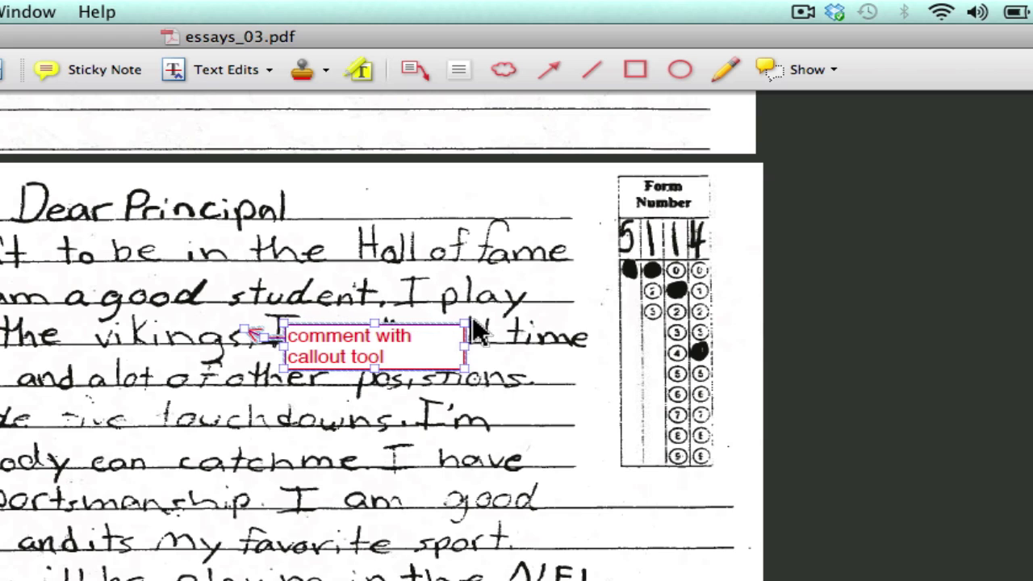
left_click_drag(467, 325, 566, 228)
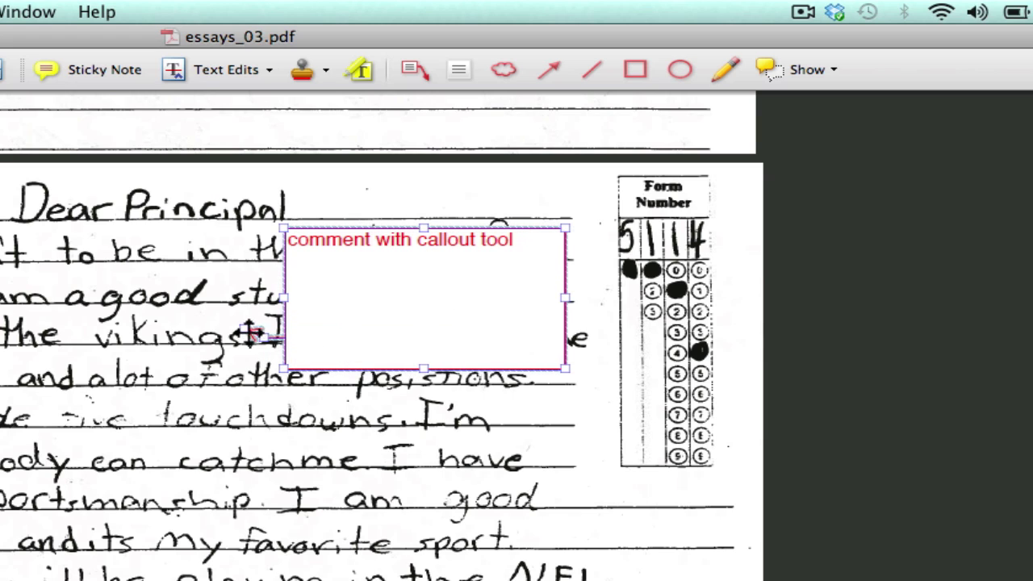
left_click_drag(252, 340, 171, 442)
left_click(292, 475)
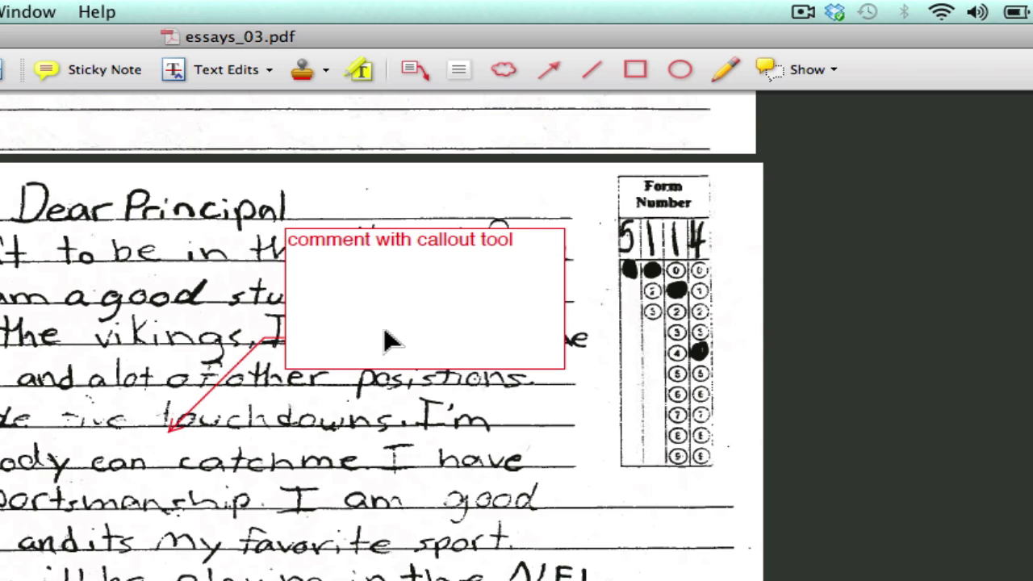
Step: Shrink the callout's text box to two lines of text and place it just left of the "Dear Principal" heading
left_click(405, 252)
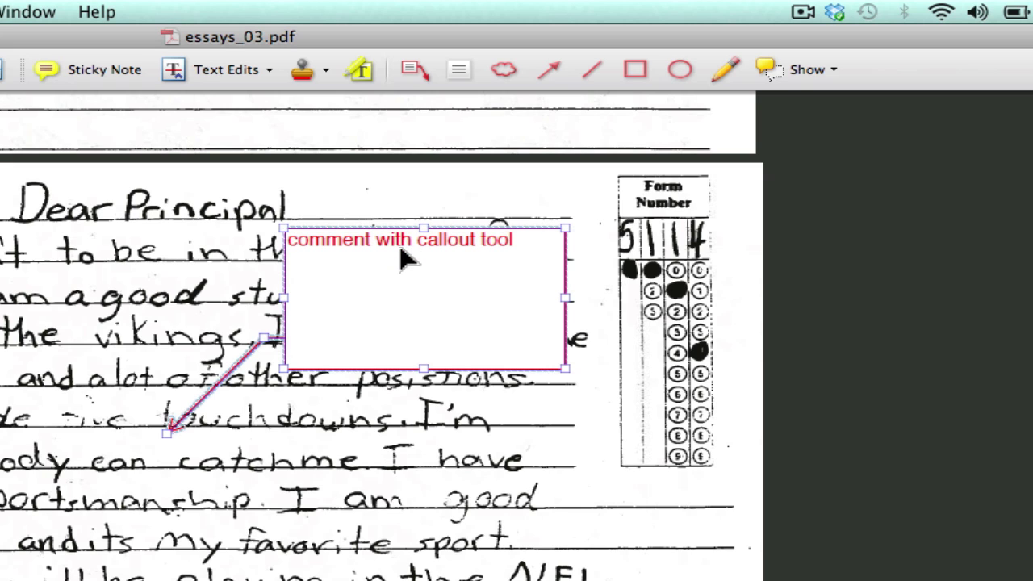
left_click(288, 257)
left_click_drag(285, 251, 163, 237)
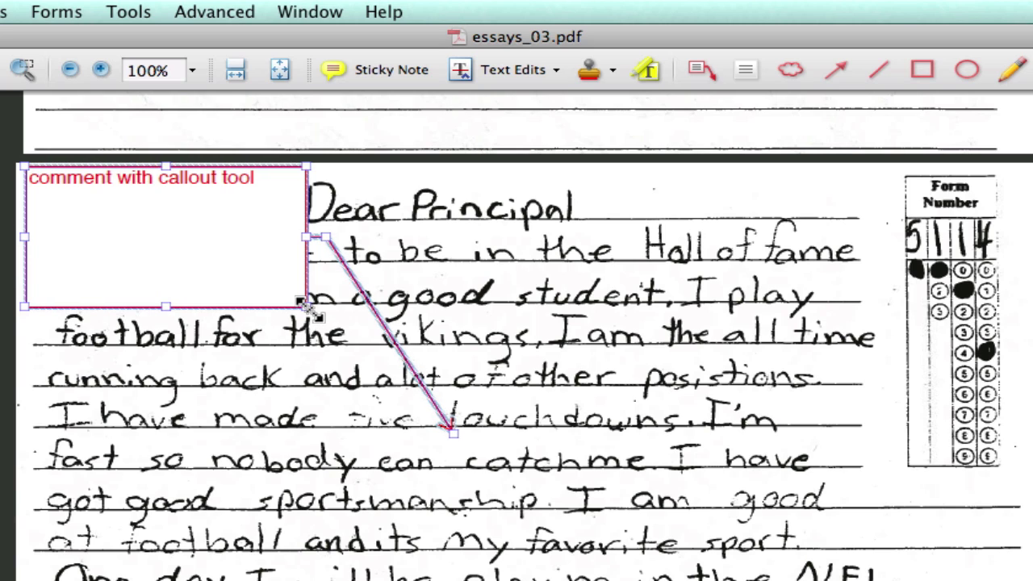
left_click_drag(308, 309, 254, 229)
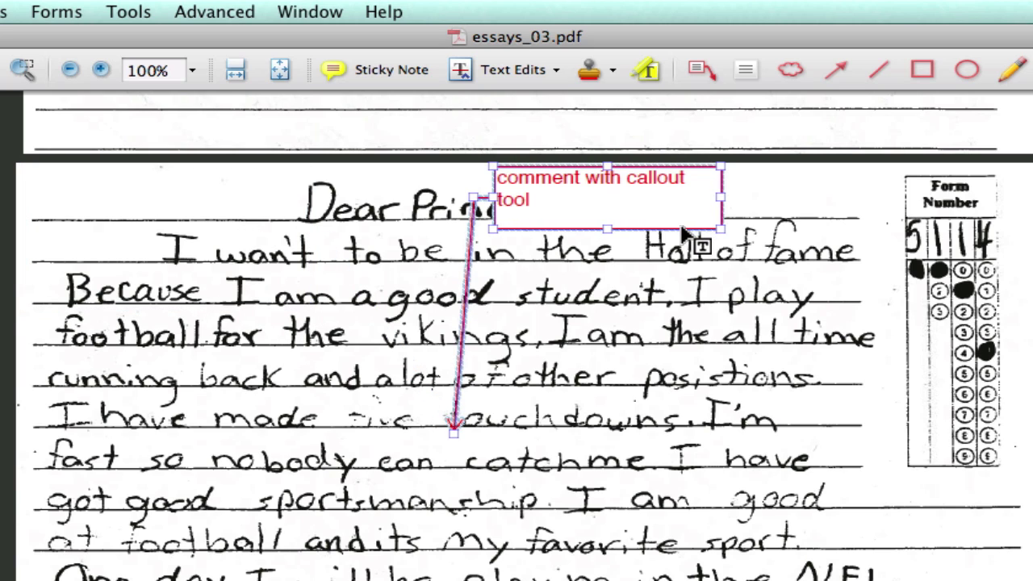
left_click_drag(682, 237, 188, 223)
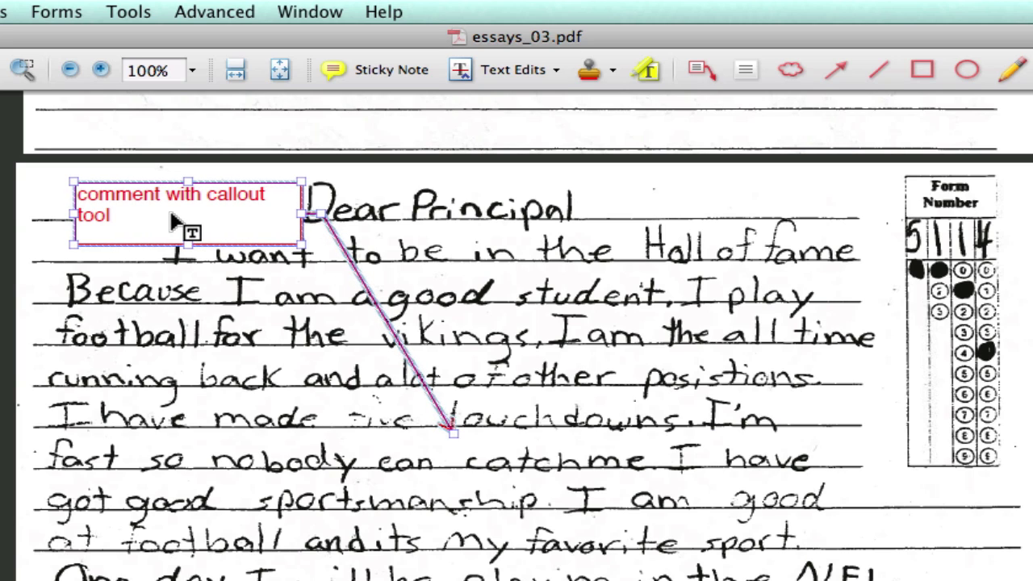
Step: Return to the sticky note before "talking" on page 6, open its pop-up to view the comment, and collapse it
scroll(339, 415, "up", 15)
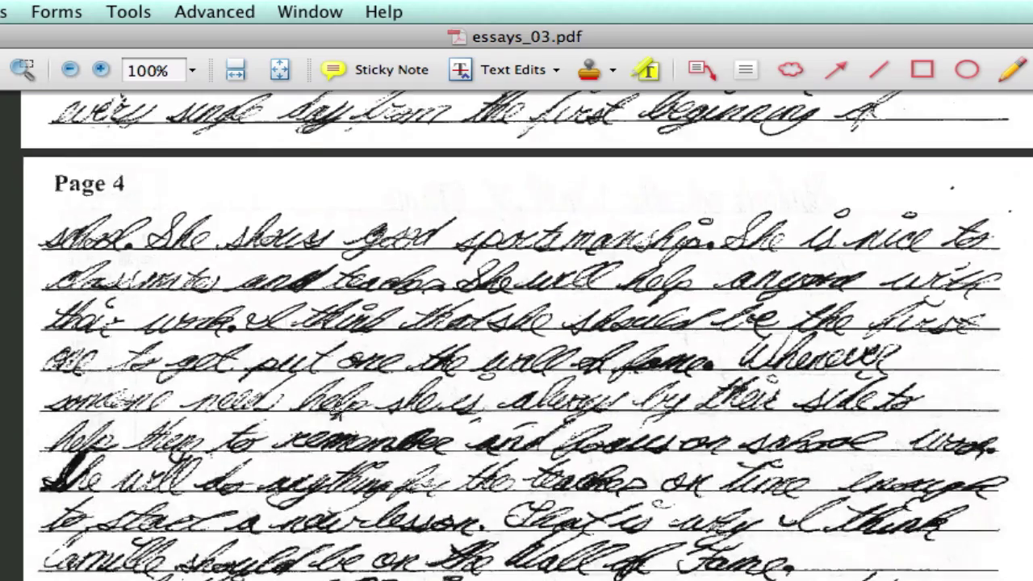
scroll(781, 435, "up", 3)
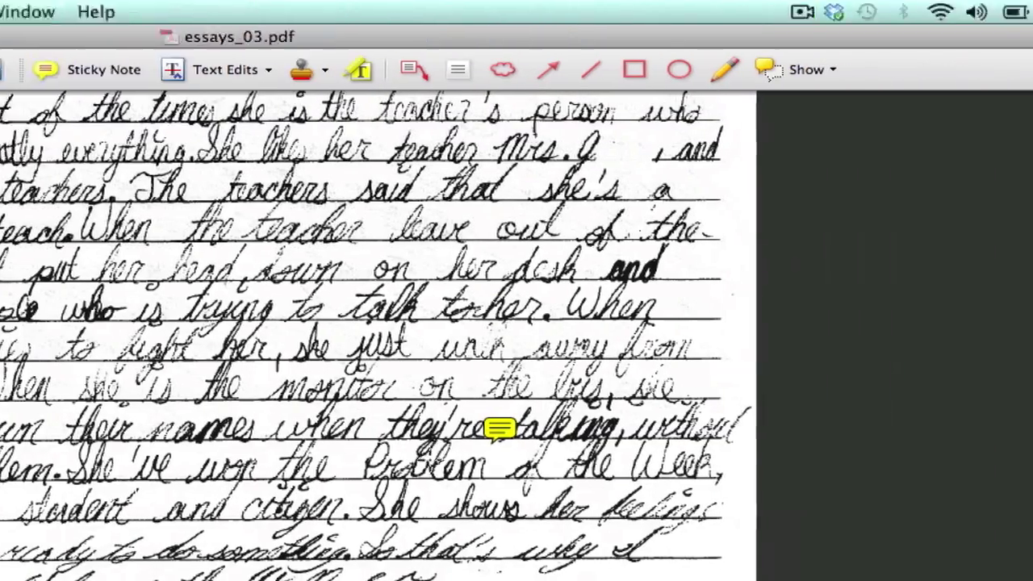
mouse_move(781, 435)
double_click(377, 429)
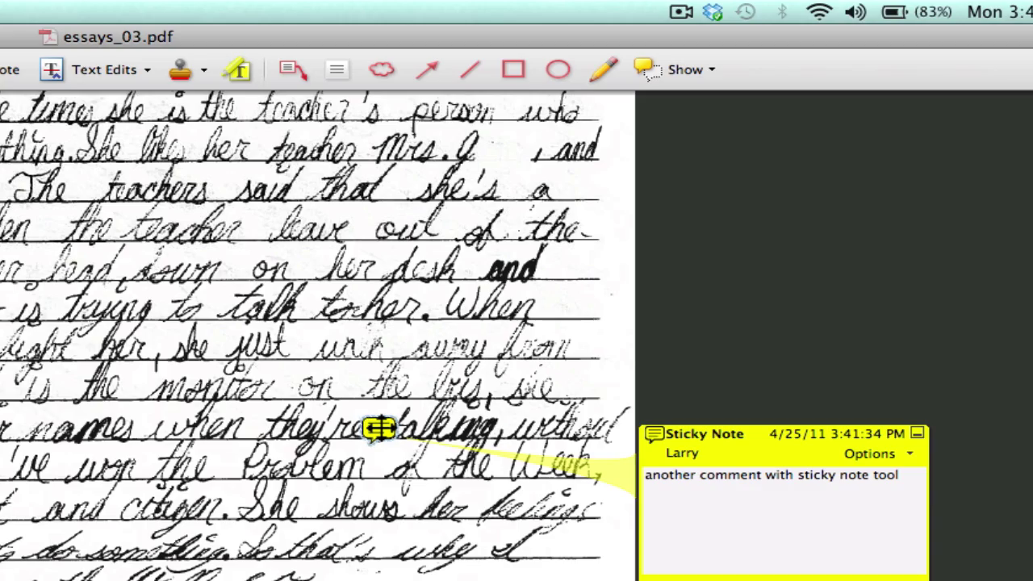
left_click(918, 435)
Step: Add a text box with the lines "your scores" and "our scores" beside the form number grid, and move it up above the essay's first line
scroll(918, 436, "down", 10)
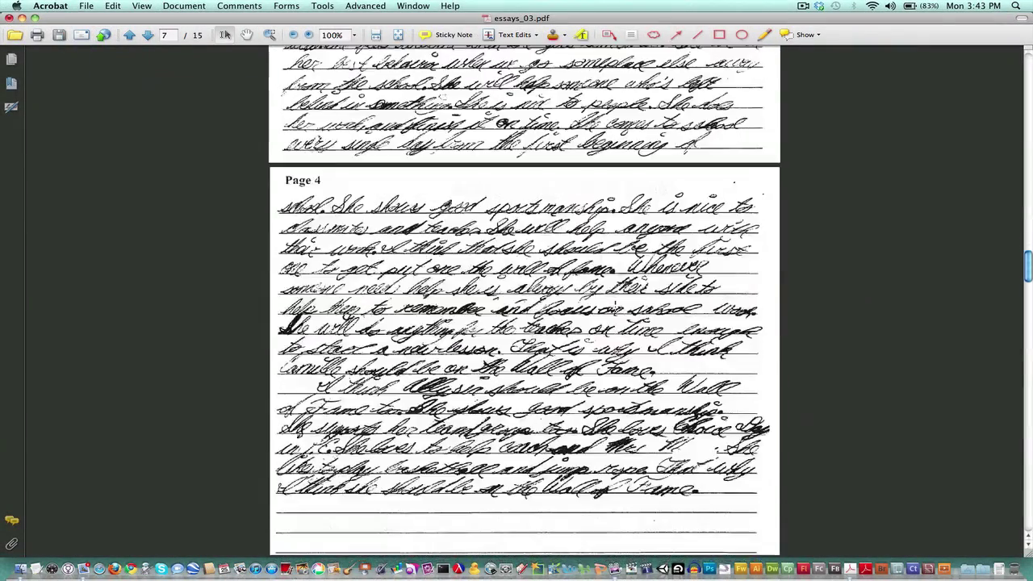
scroll(642, 201, "down", 4)
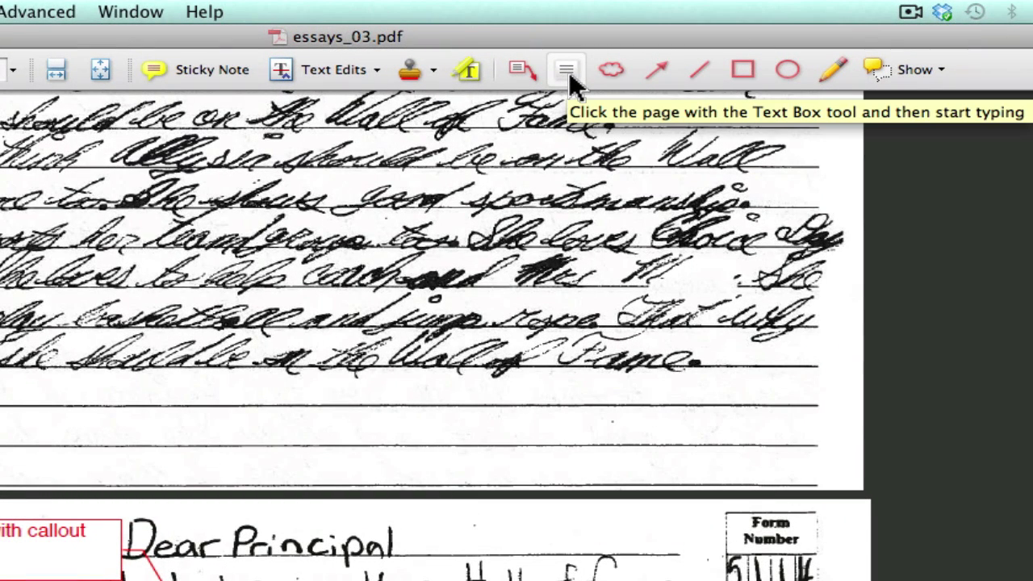
left_click(567, 71)
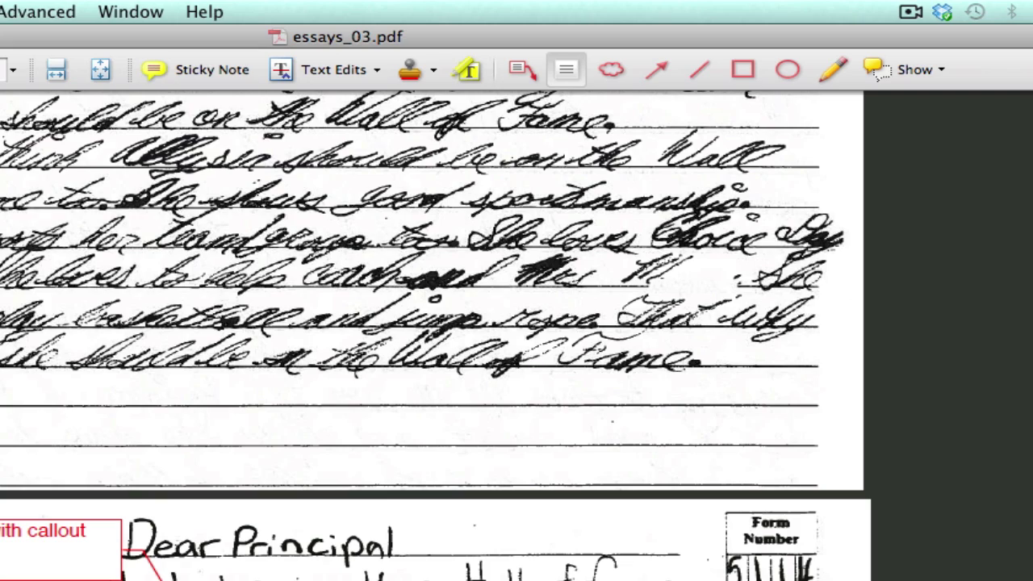
left_click(539, 548)
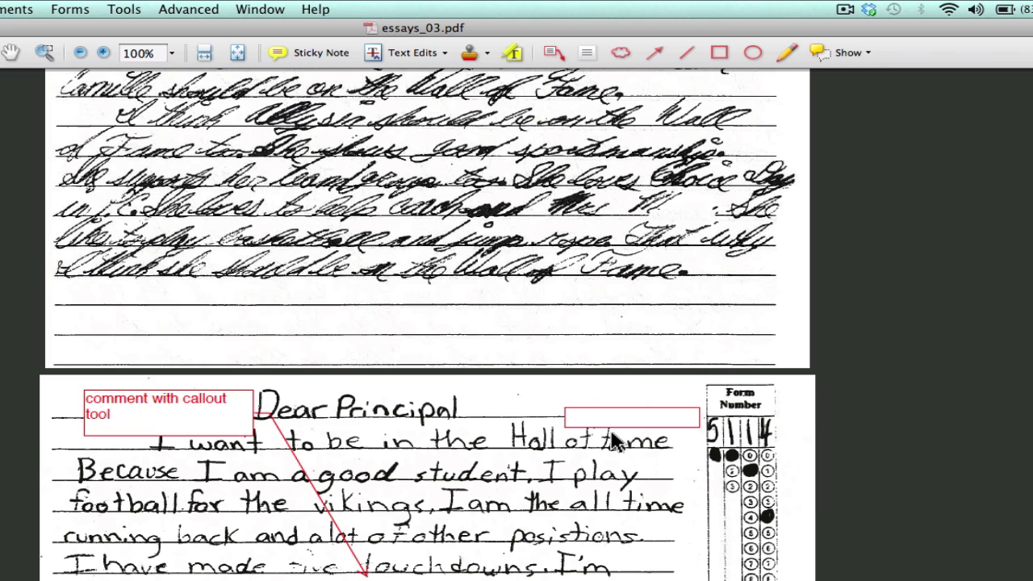
type("your scores")
key("Return")
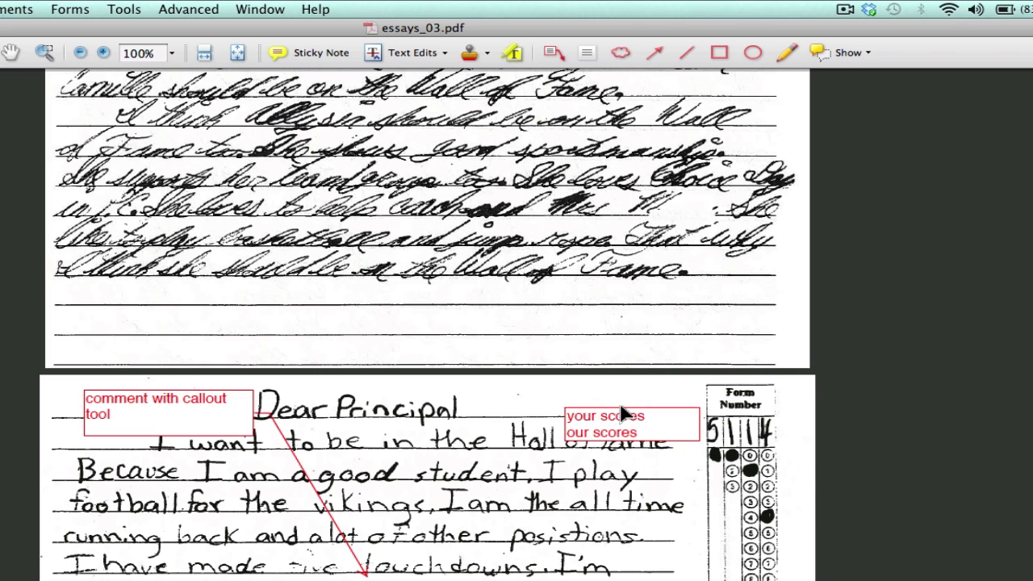
left_click_drag(622, 415, 622, 384)
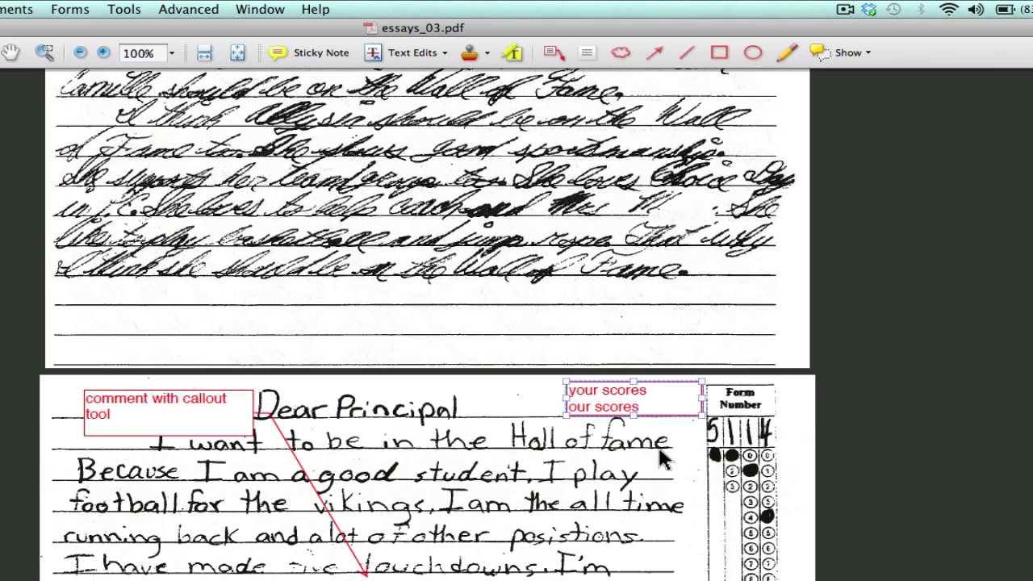
left_click(516, 416)
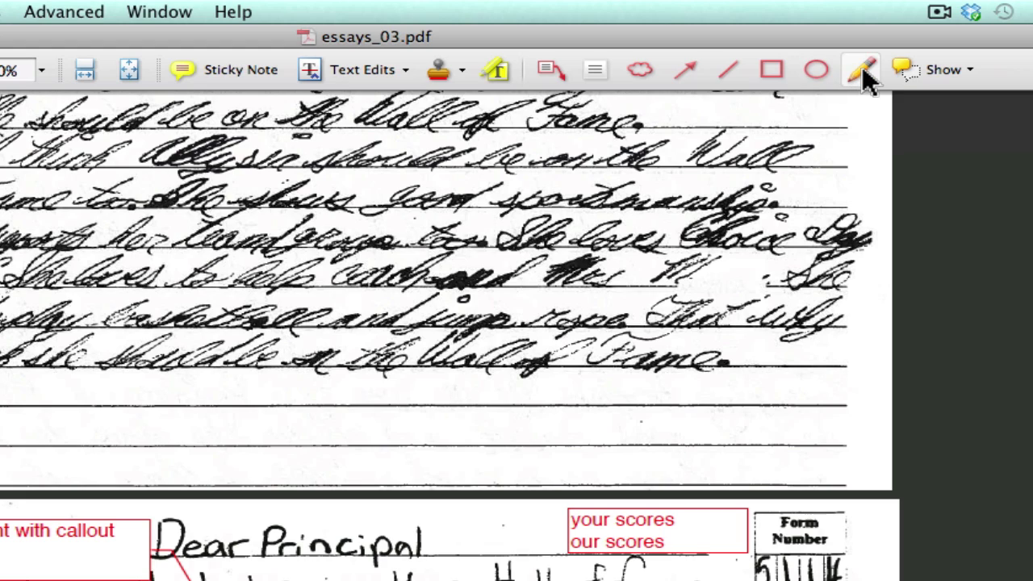
Step: Draw an arrow from the form number grid to "NFL" on page 8 and attach the note "comment with arrow tool"
left_click(699, 71)
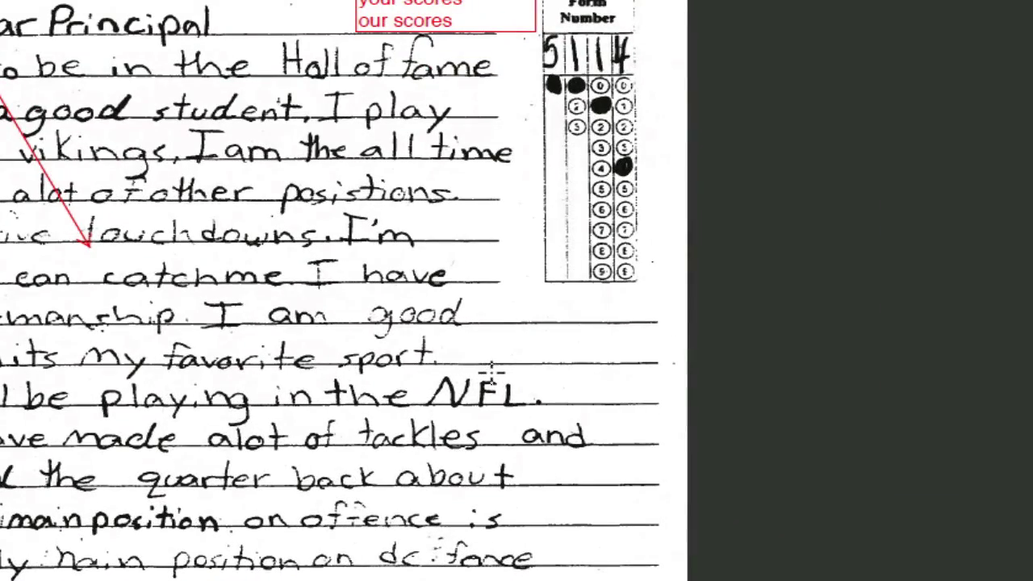
left_click_drag(685, 445, 723, 362)
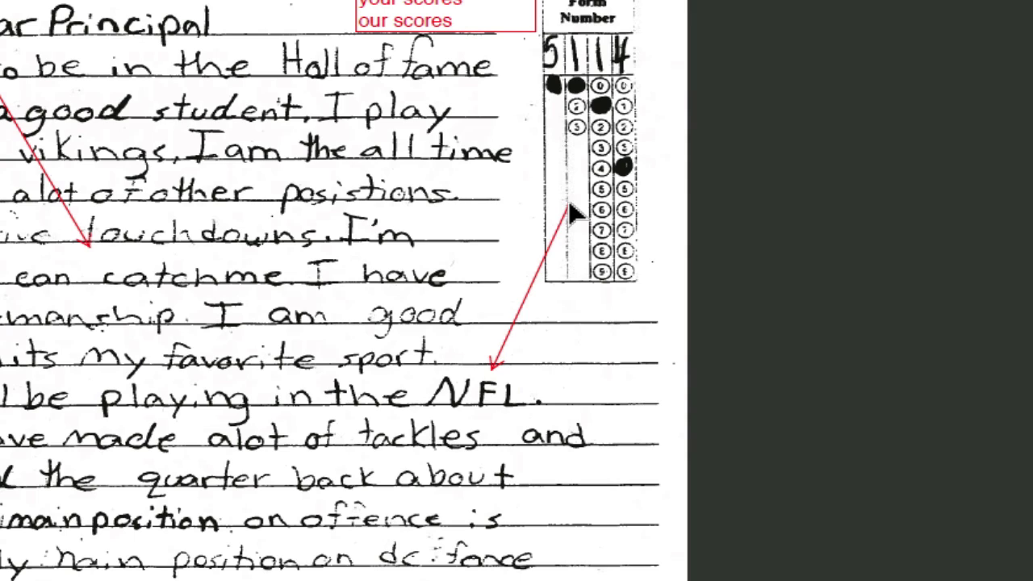
double_click(551, 242)
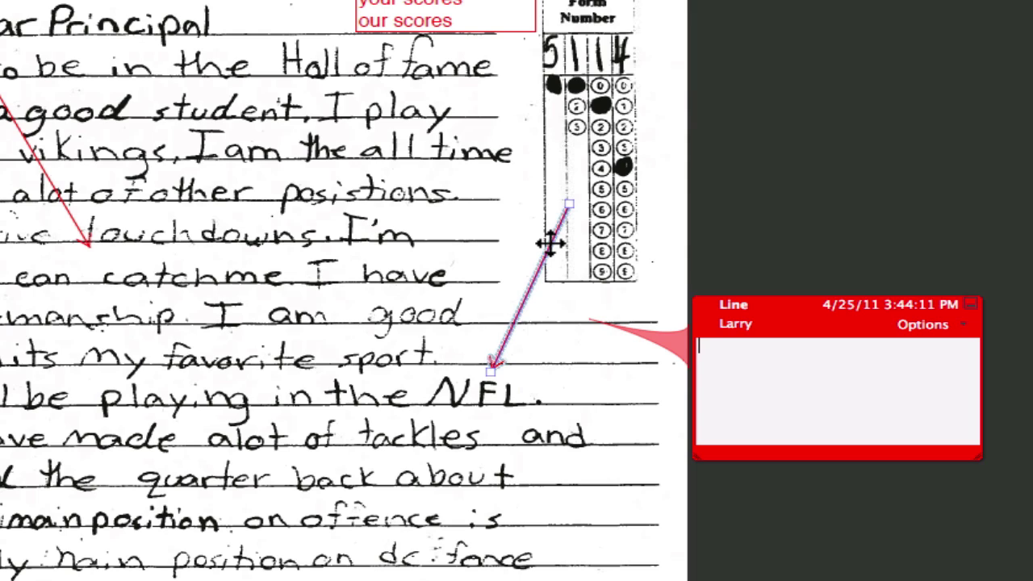
type("com")
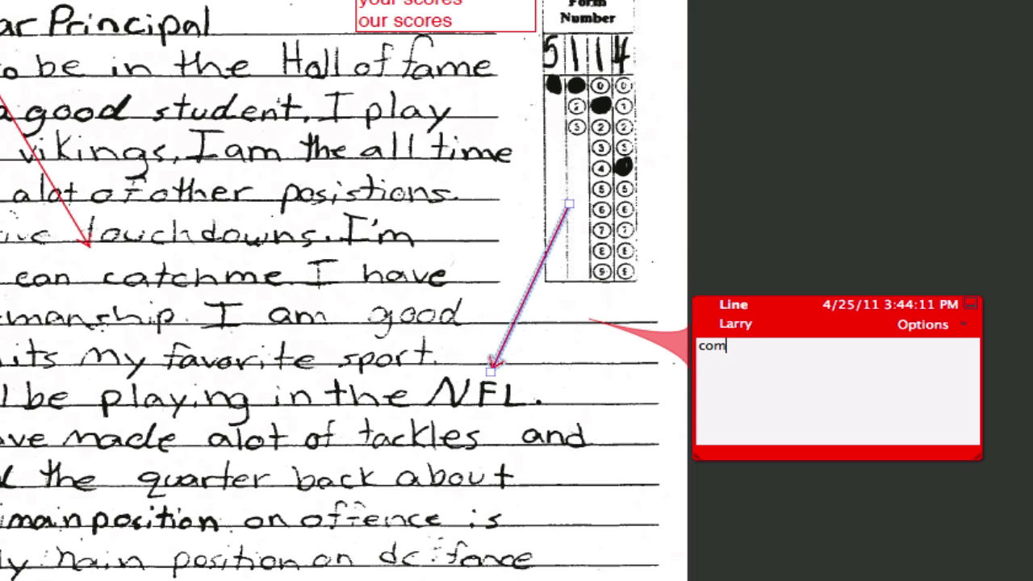
type("ment with arrow tool")
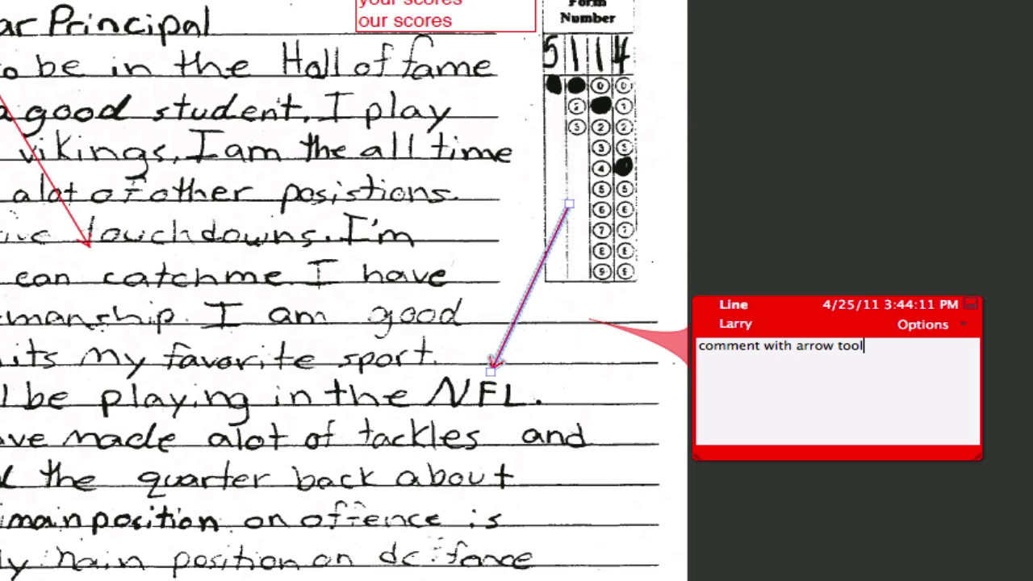
left_click(291, 201)
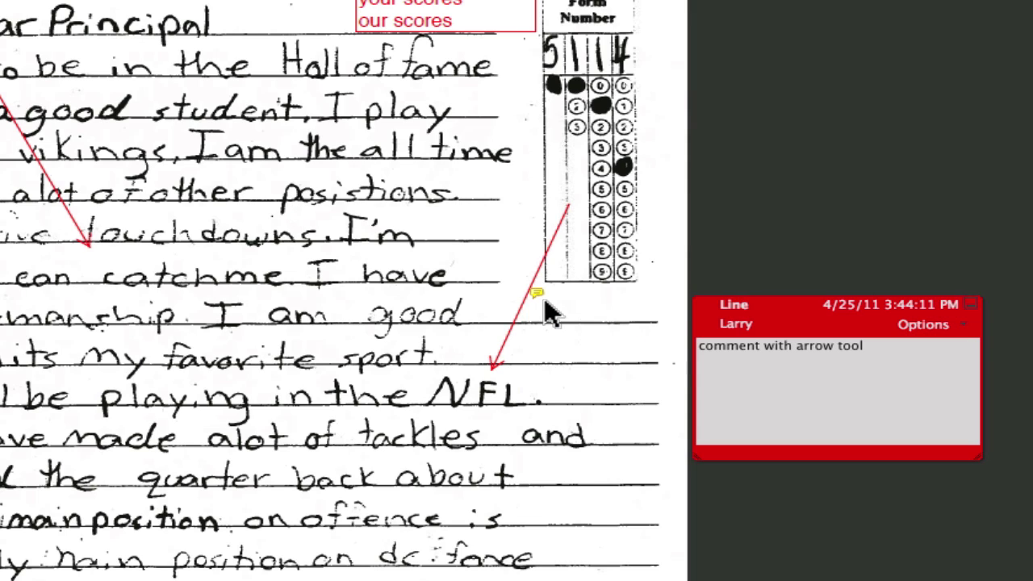
mouse_move(537, 295)
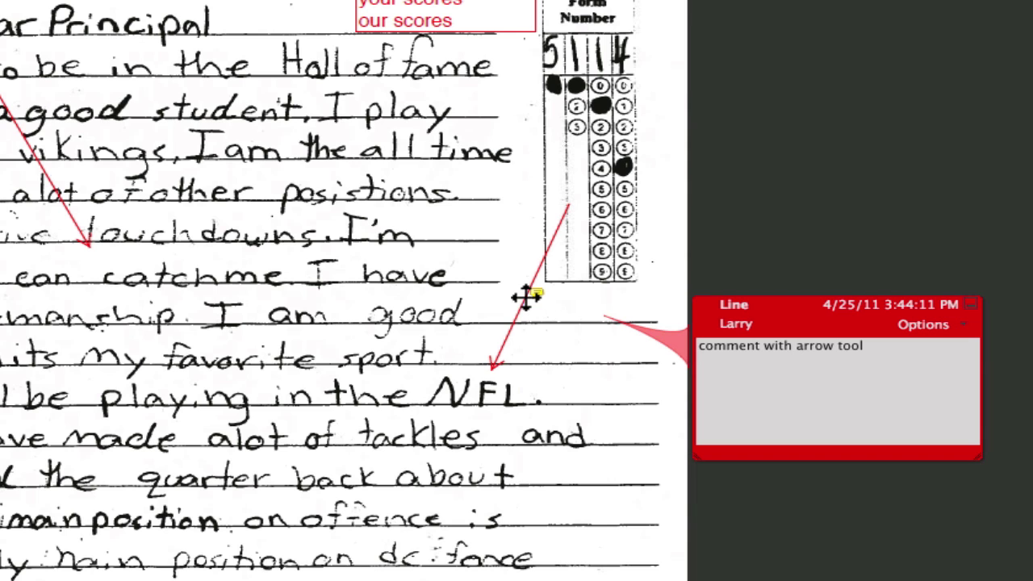
left_click(525, 297)
Step: Underline "One day I" with a straight line, attach the note "comment with line", and collapse both line pop-ups
left_click(507, 288)
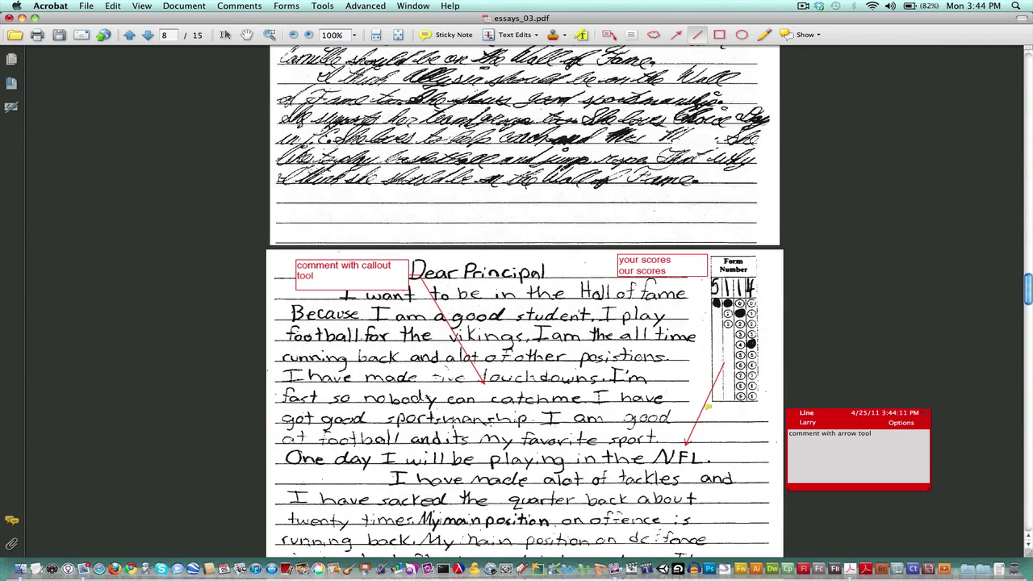
left_click_drag(290, 466, 384, 466)
double_click(384, 471)
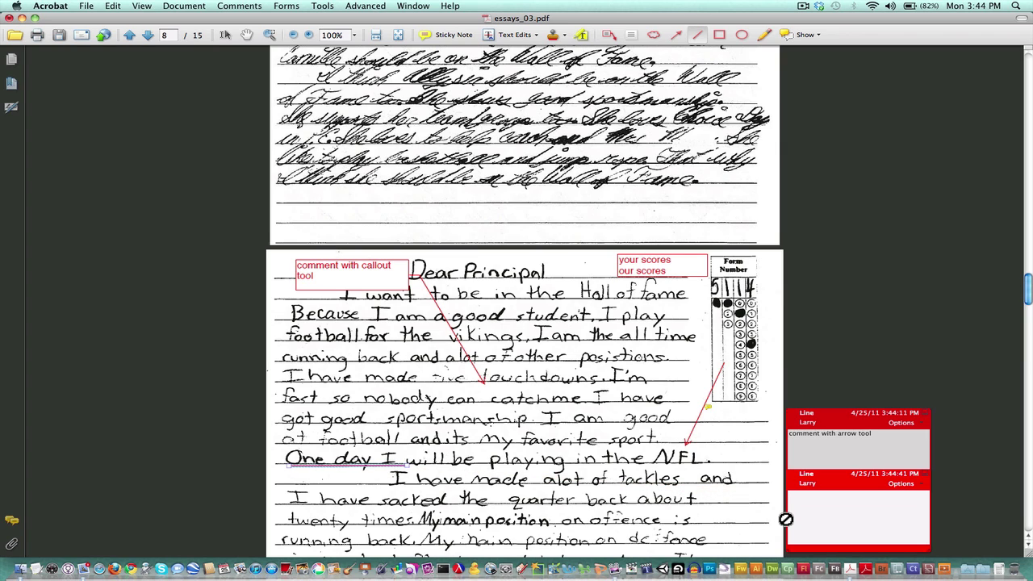
type("comment with line")
left_click(926, 481)
left_click(926, 417)
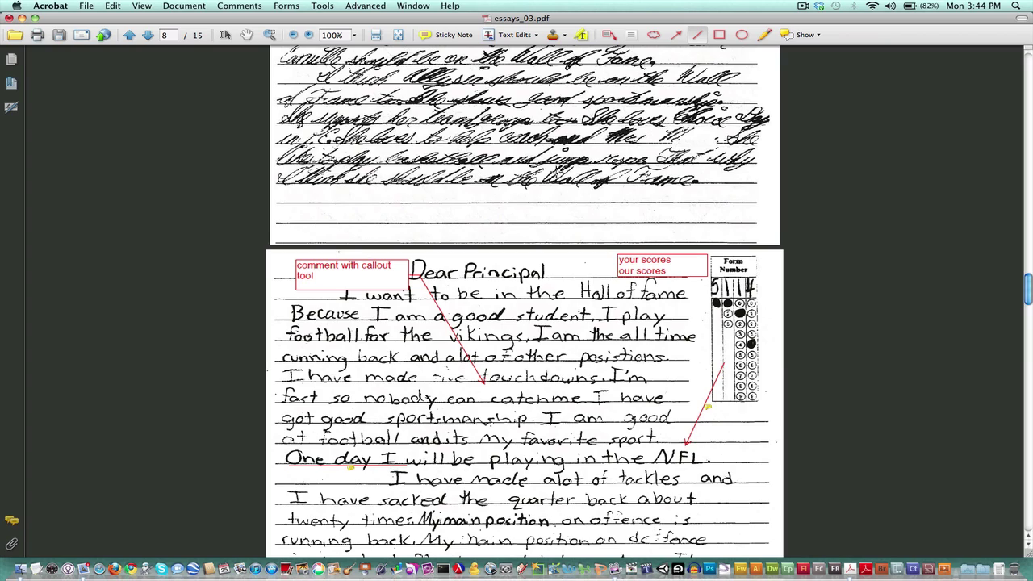
Step: Draw a rectangle around the opening words of the second paragraph on page 10 and attach the note "comment with rectangel tool"
left_click(719, 36)
scroll(549, 382, "down", 10)
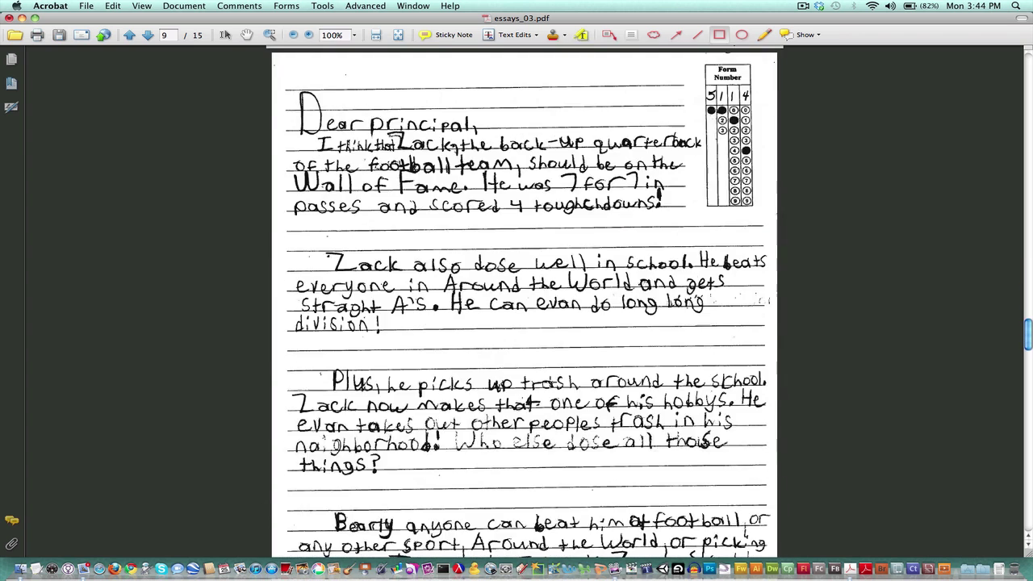
scroll(548, 382, "down", 9)
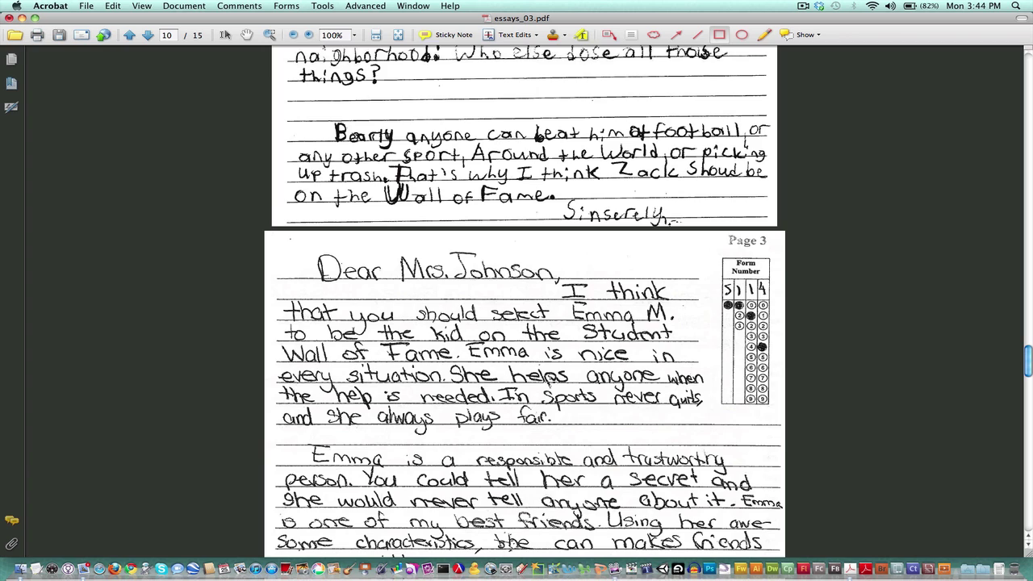
scroll(550, 383, "down", 5)
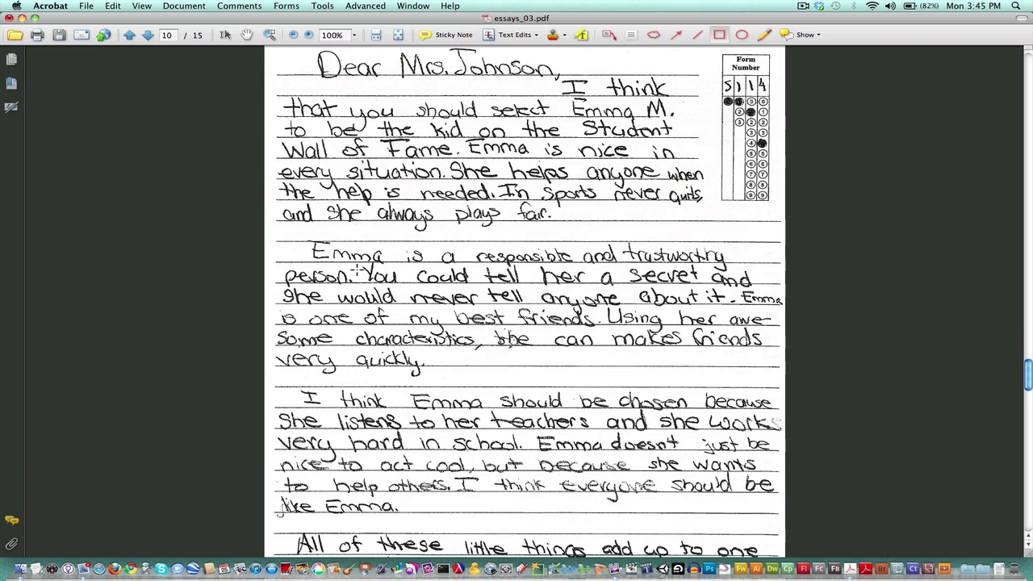
left_click_drag(300, 234, 416, 286)
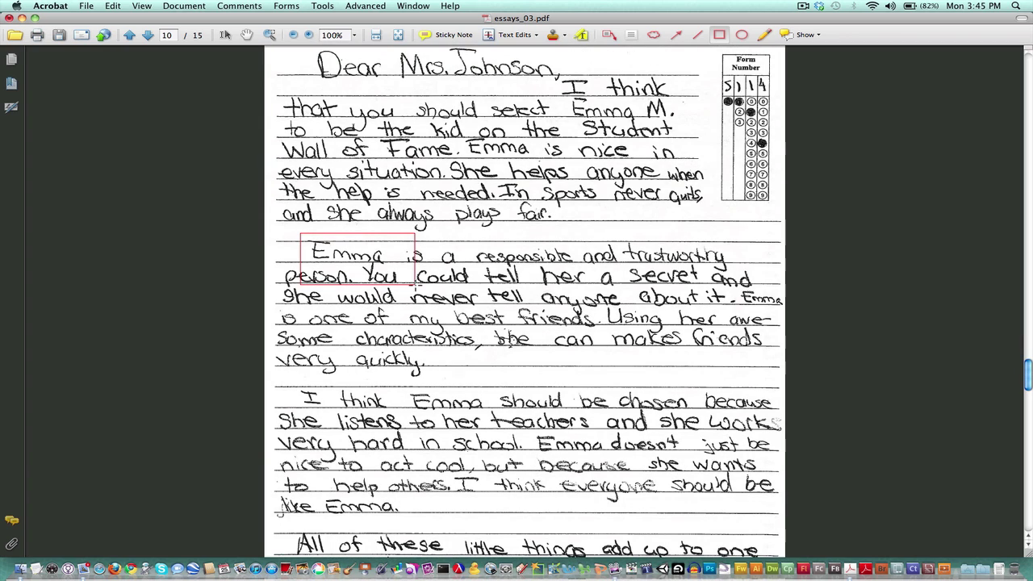
double_click(375, 234)
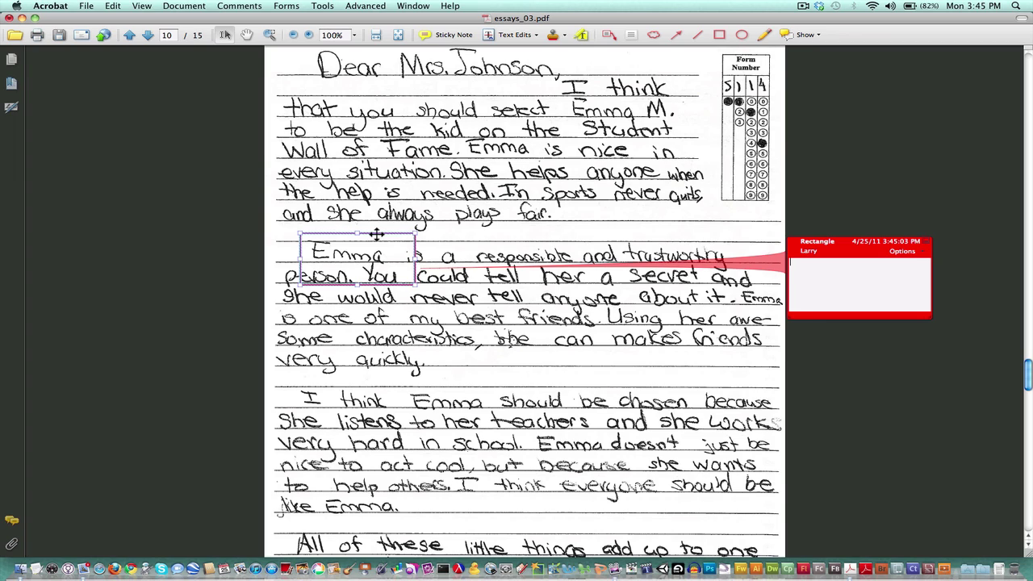
type("comment with rec")
type("tangle")
type(" tool")
left_click(666, 362)
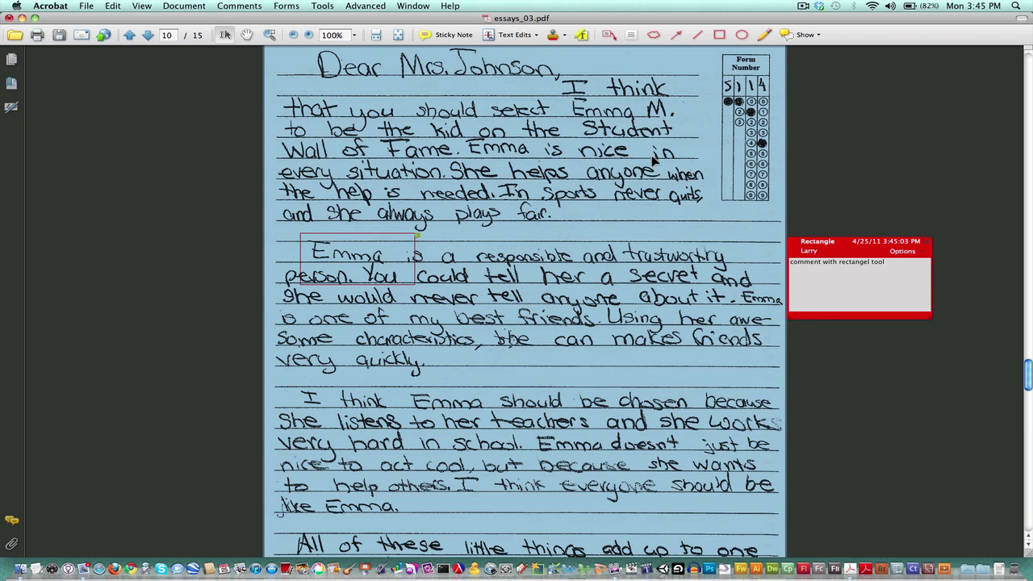
left_click(545, 246)
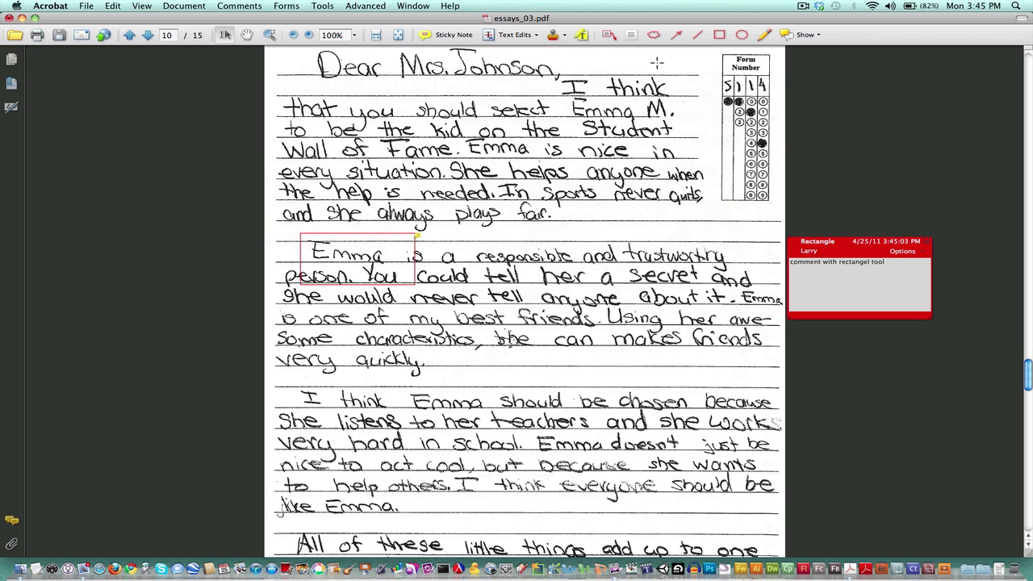
Step: Draw an oval around "makes" on page 10, attach the note "comment with circle tool", and collapse the oval and rectangle pop-ups
left_click(740, 34)
mouse_move(605, 322)
left_mouse_down()
mouse_move(698, 339)
mouse_move(702, 363)
left_mouse_up()
double_click(683, 363)
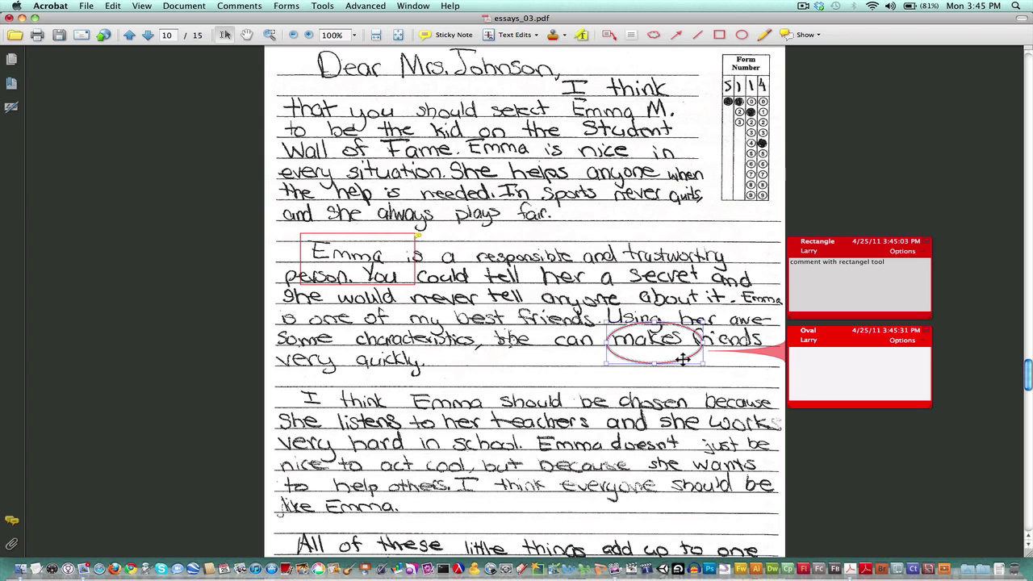
type("comment with circle tool")
left_click(568, 331)
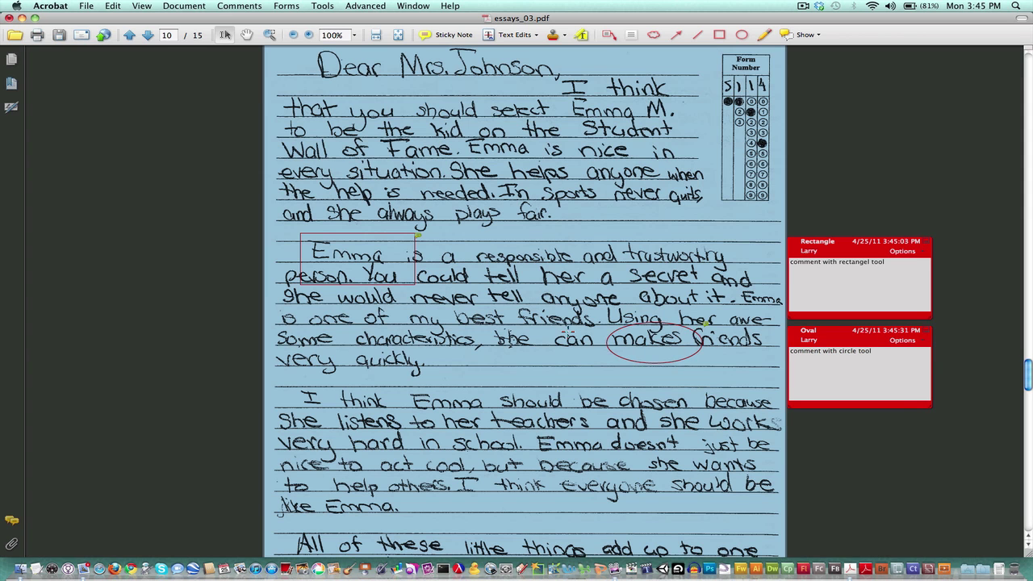
left_click(568, 333)
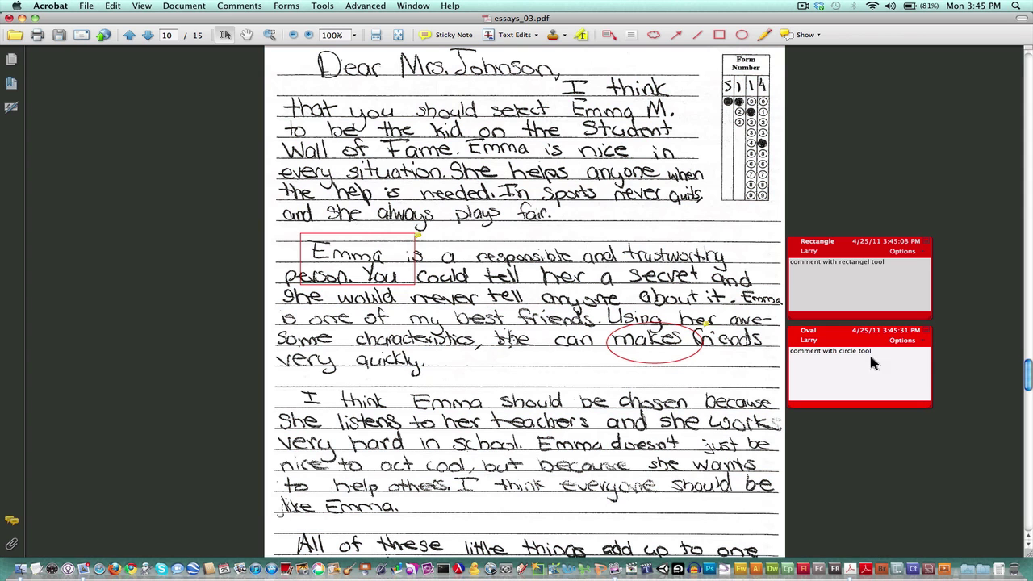
left_click(926, 336)
left_click(926, 246)
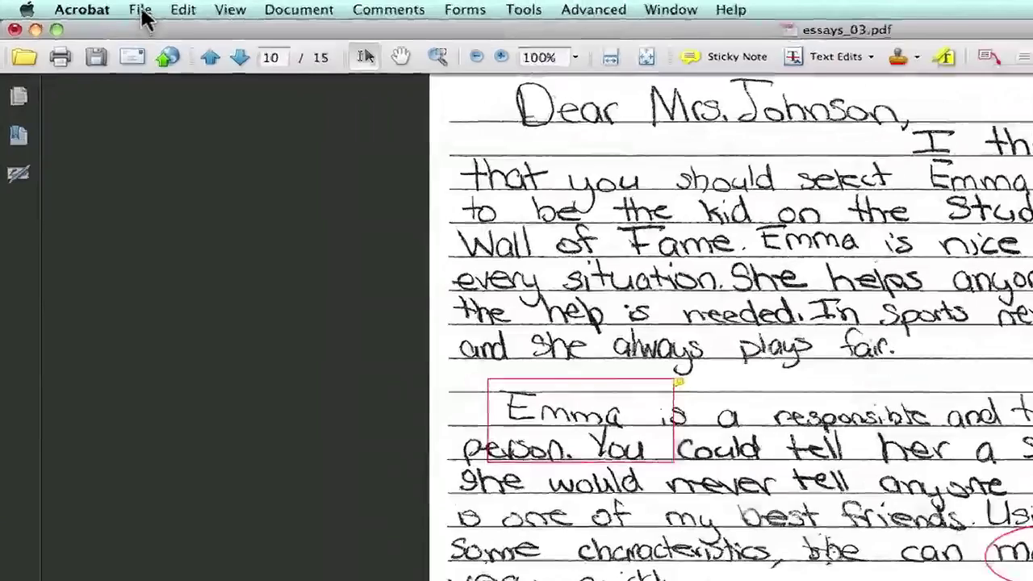
Step: Save the annotated PDF
left_click(86, 6)
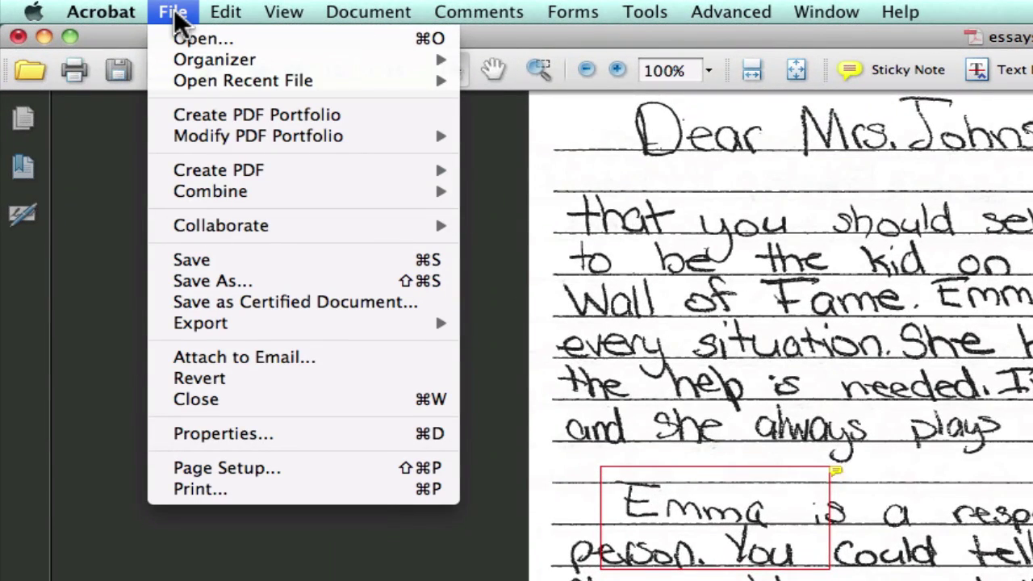
left_click(250, 267)
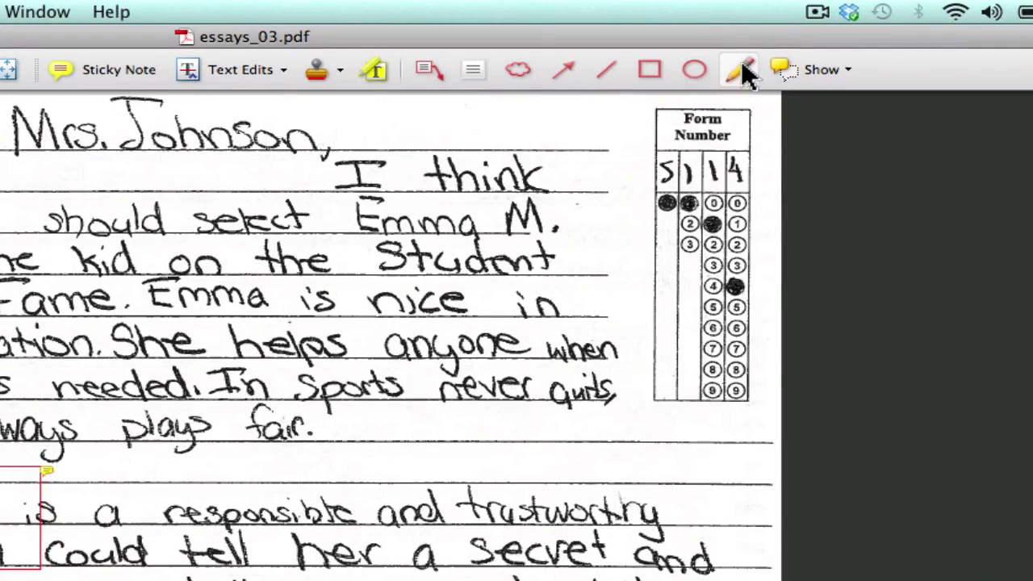
Step: Try underlining "I think" in the third paragraph on page 10 with the Pencil tool, and undo the stroke
left_click(763, 34)
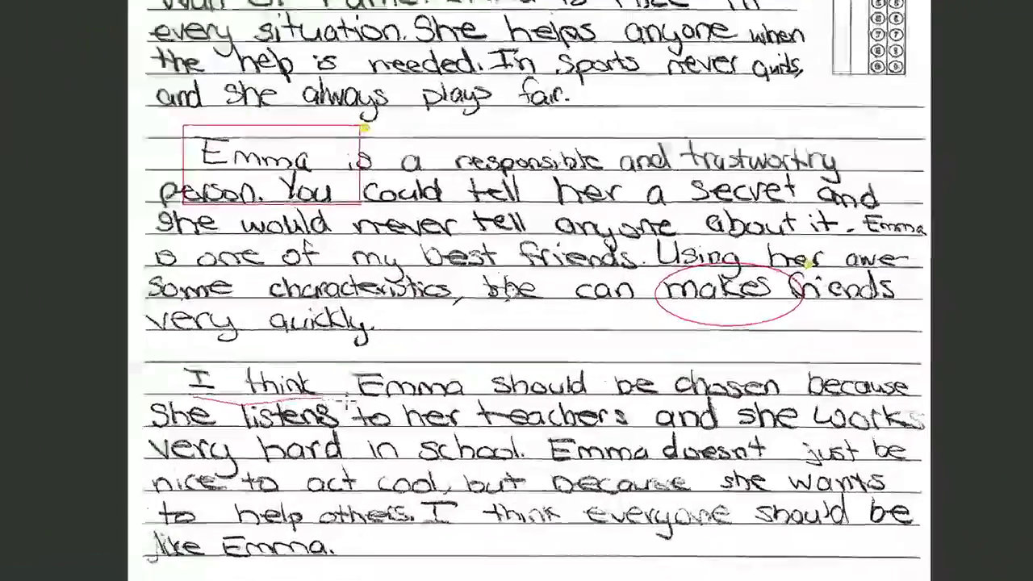
mouse_move(313, 338)
left_mouse_down()
mouse_move(109, 331)
mouse_move(301, 435)
mouse_move(389, 327)
mouse_move(384, 352)
left_mouse_up()
key("super+z")
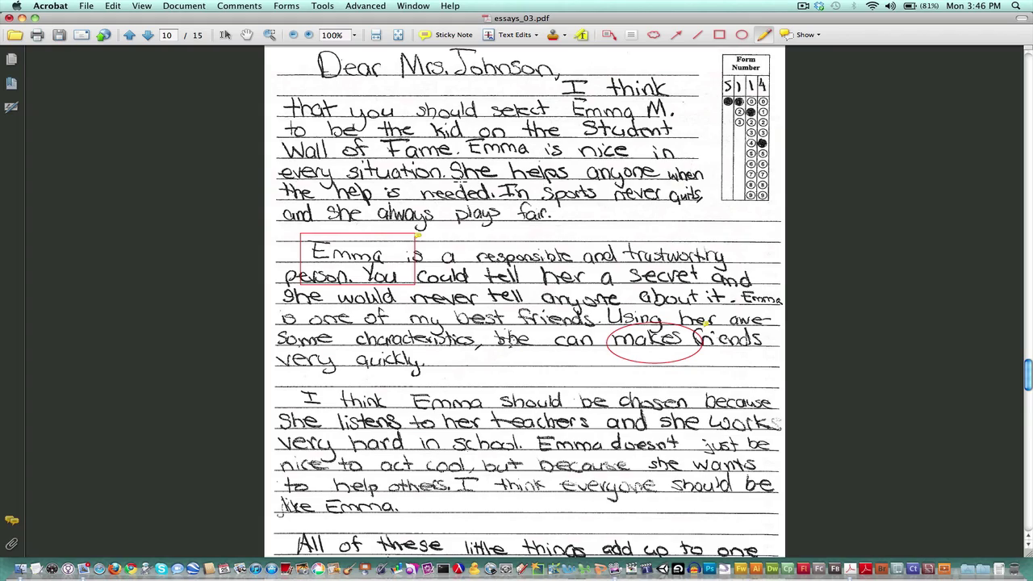
Step: Return to page 1, open the document's comments list, and enlarge it to fill about the lower half of the window
scroll(461, 182, "down", 5)
scroll(462, 182, "up", 6)
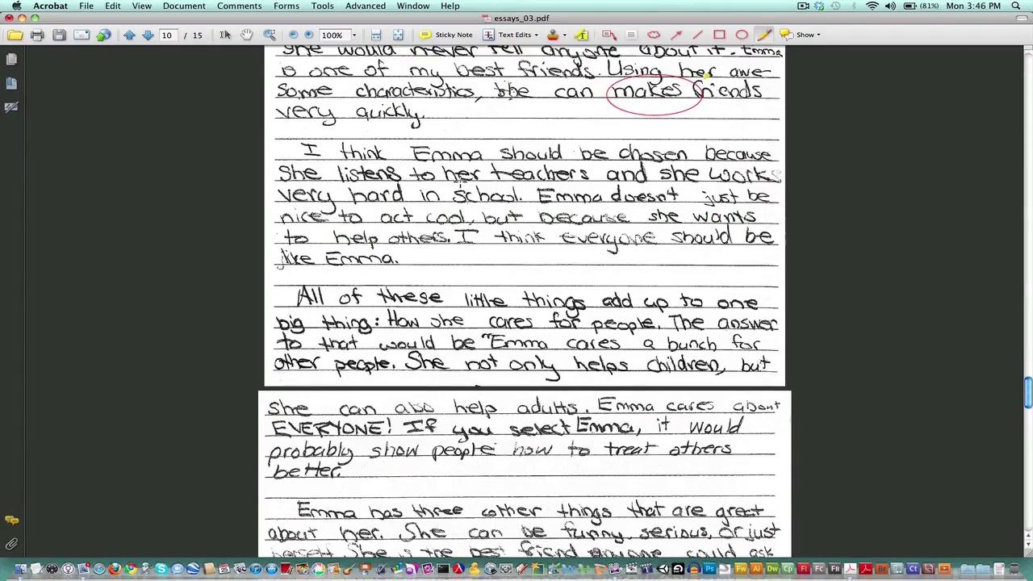
scroll(461, 182, "up", 15)
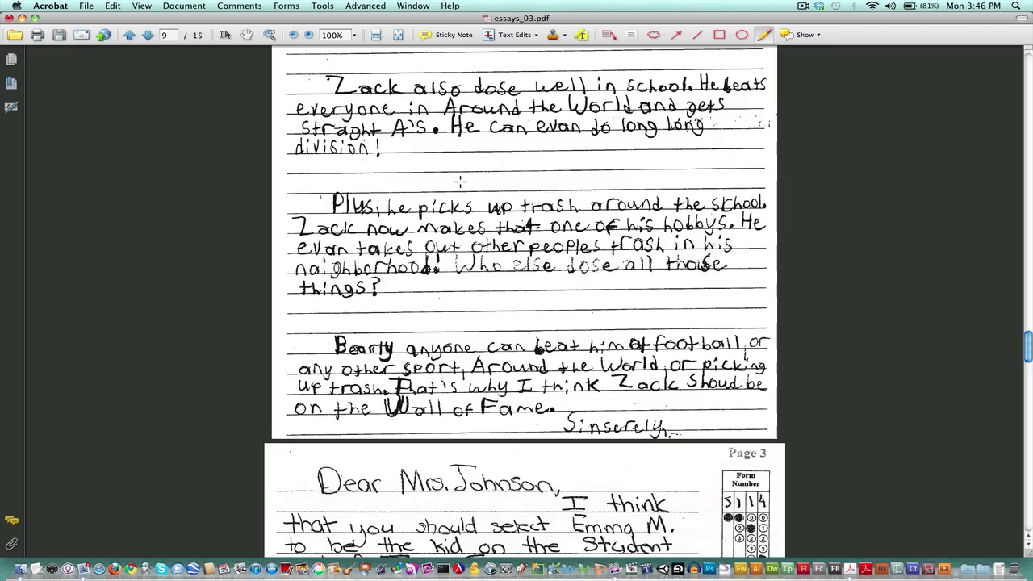
scroll(462, 182, "up", 15)
scroll(461, 183, "up", 20)
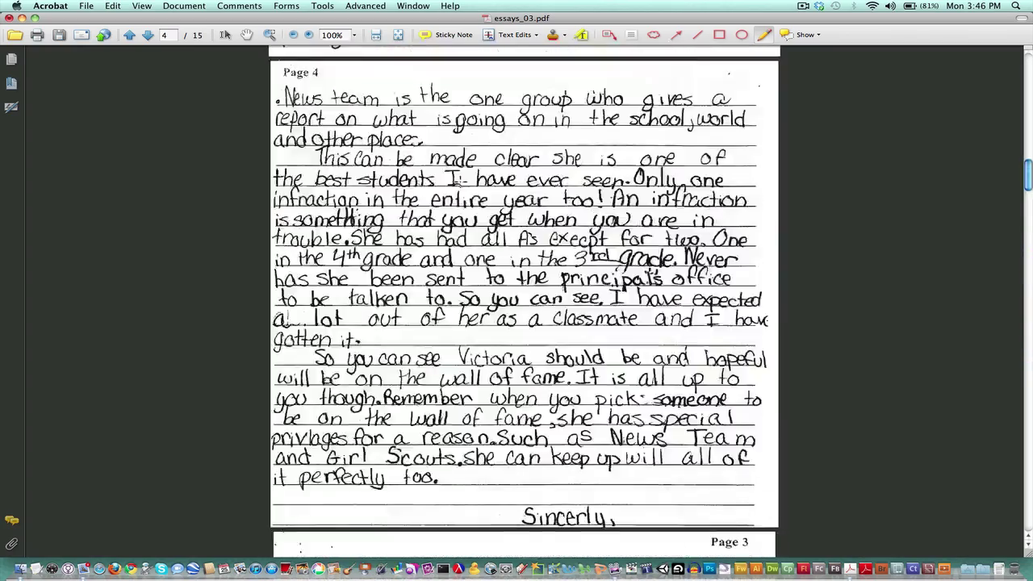
scroll(462, 182, "up", 5)
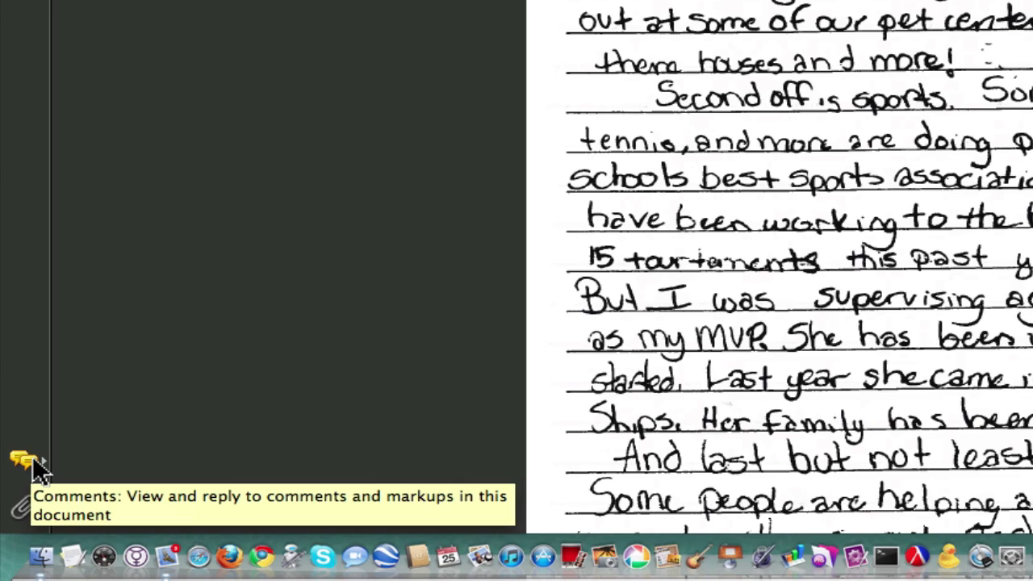
left_click(24, 461)
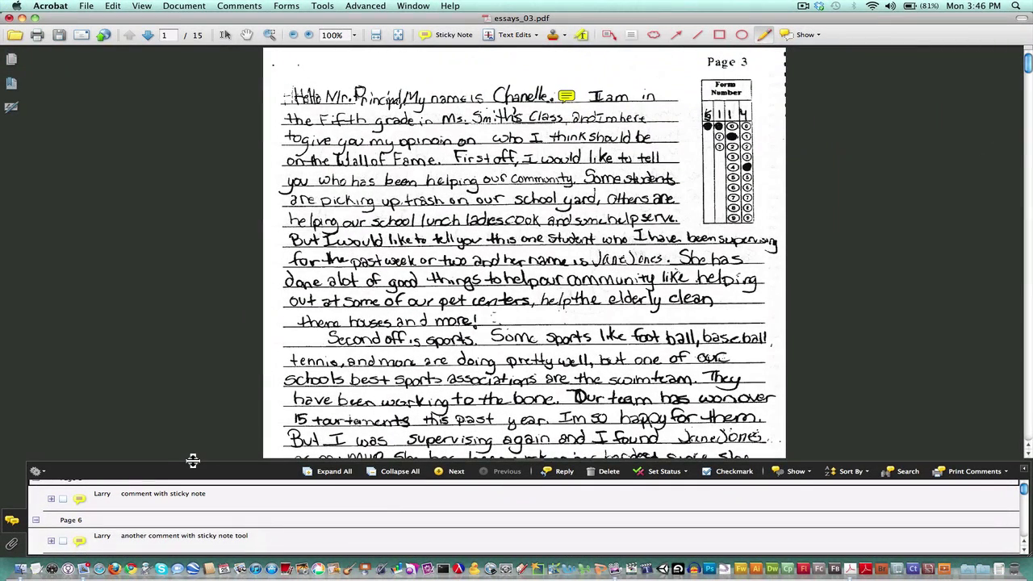
left_click_drag(193, 461, 191, 233)
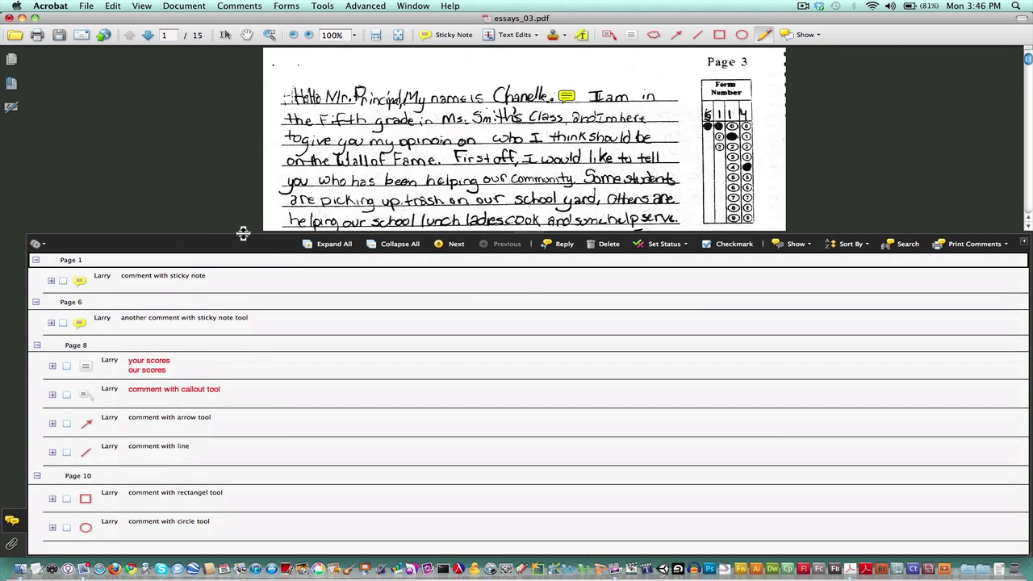
left_click_drag(242, 233, 250, 304)
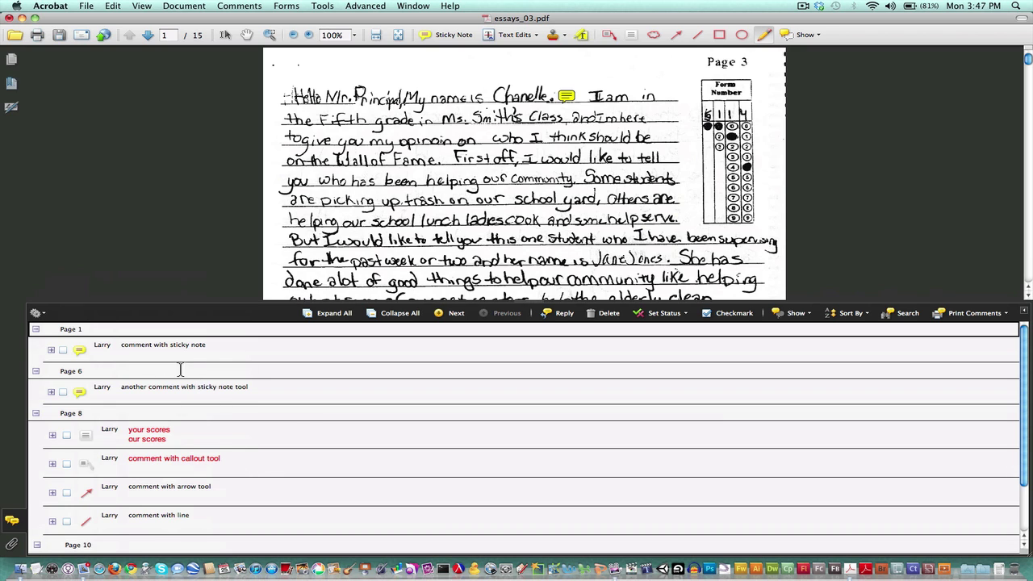
Step: Look through the comments listed by page and select the sticky note entry under Page 1
scroll(167, 479, "down", 3)
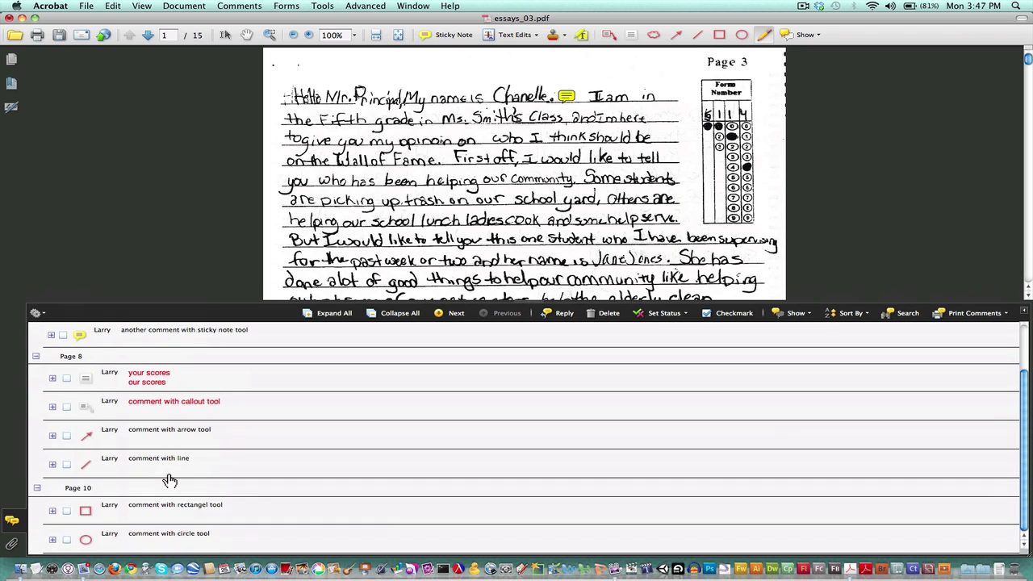
scroll(169, 479, "up", 3)
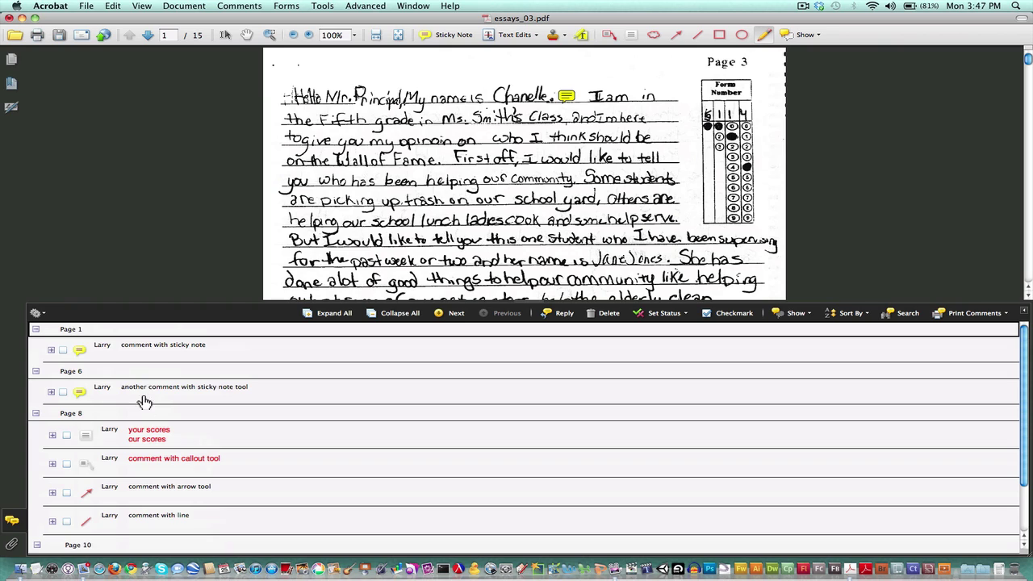
left_click(81, 352)
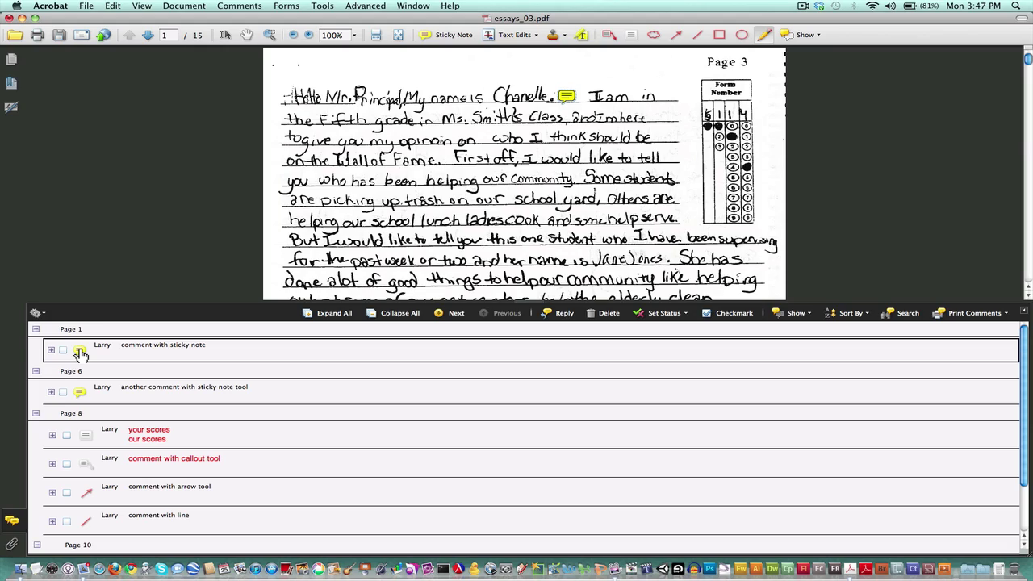
Step: Change the text of the line markup's comment under Page 8 to "comment with line; edit" in the comments list
mouse_move(567, 96)
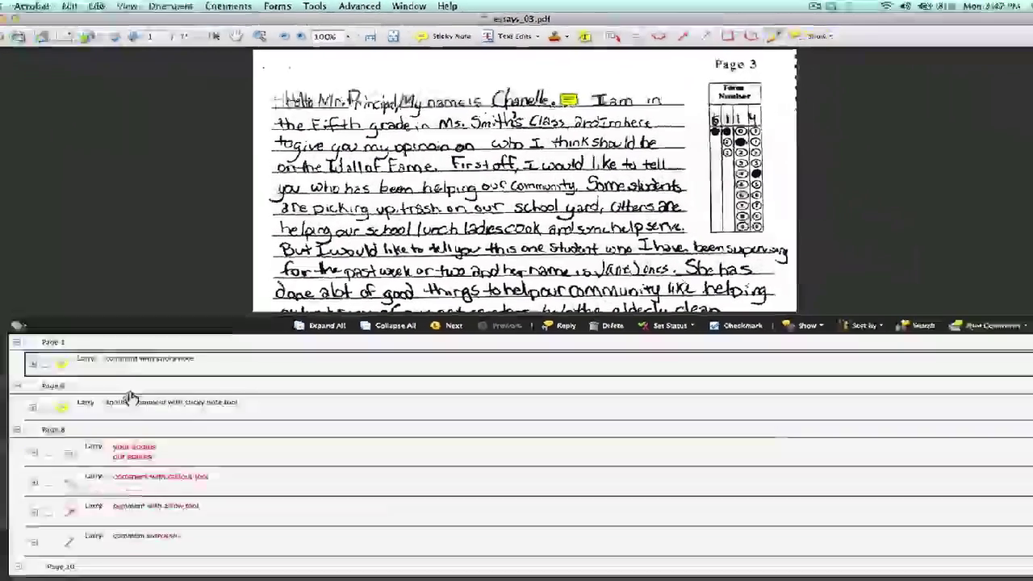
scroll(136, 395, "down", 5)
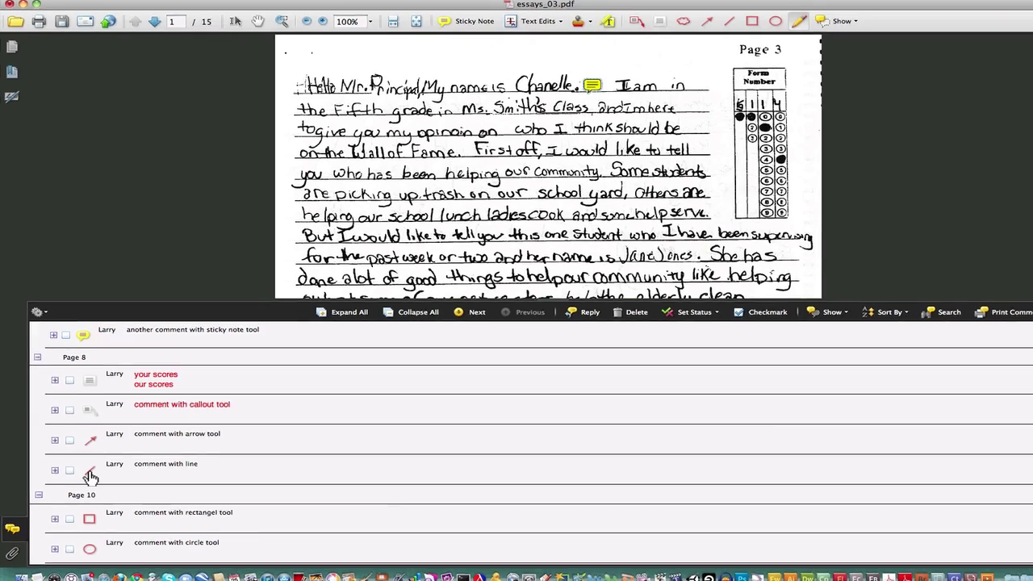
left_click(86, 470)
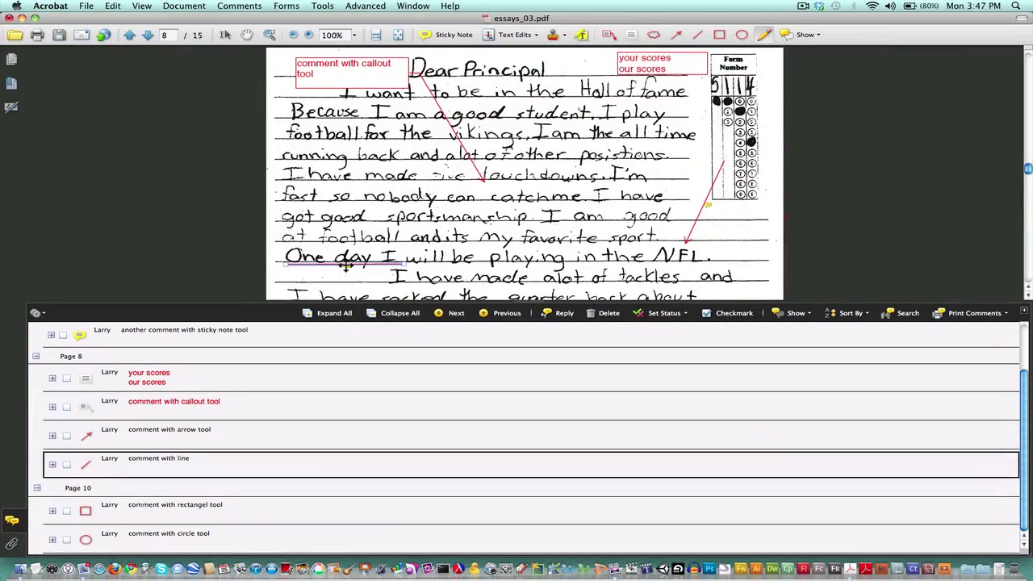
double_click(514, 231)
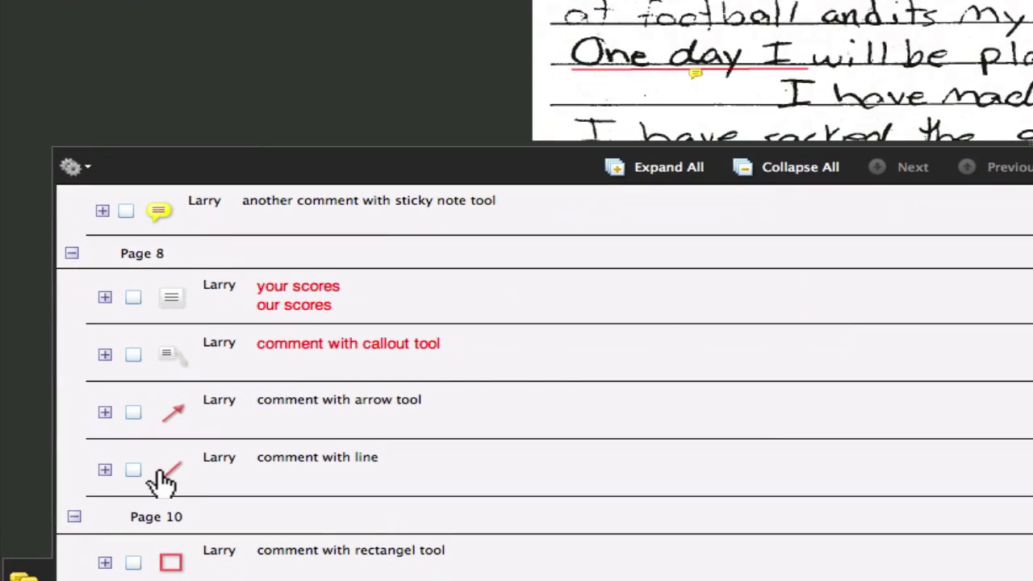
left_click(161, 482)
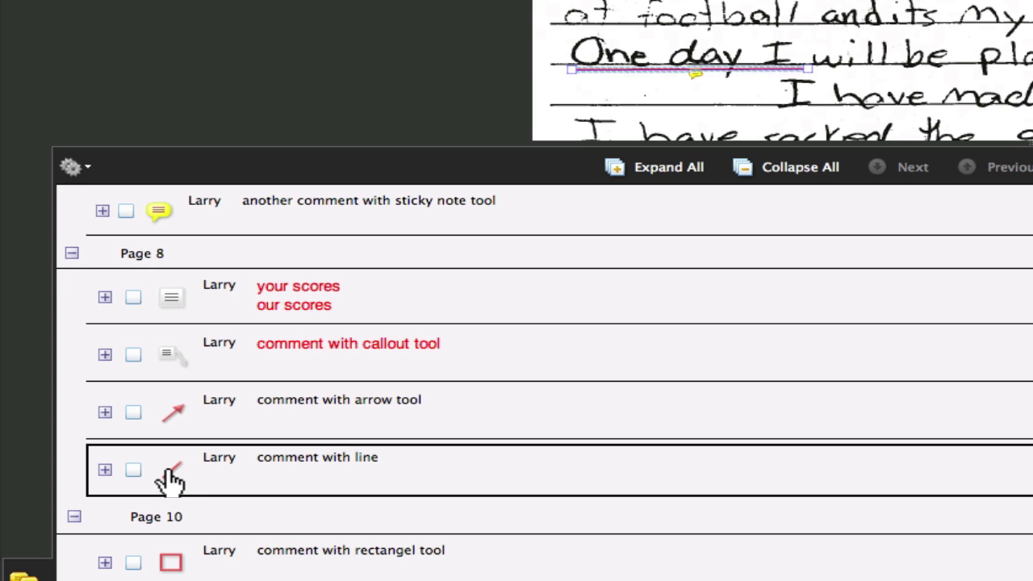
left_click(339, 459)
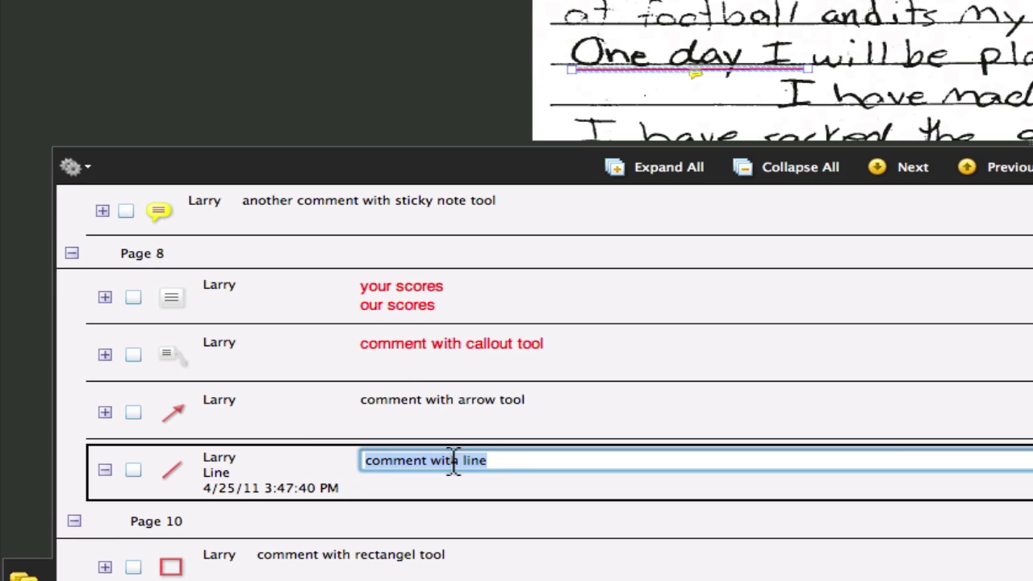
left_click(496, 461)
type("; edit")
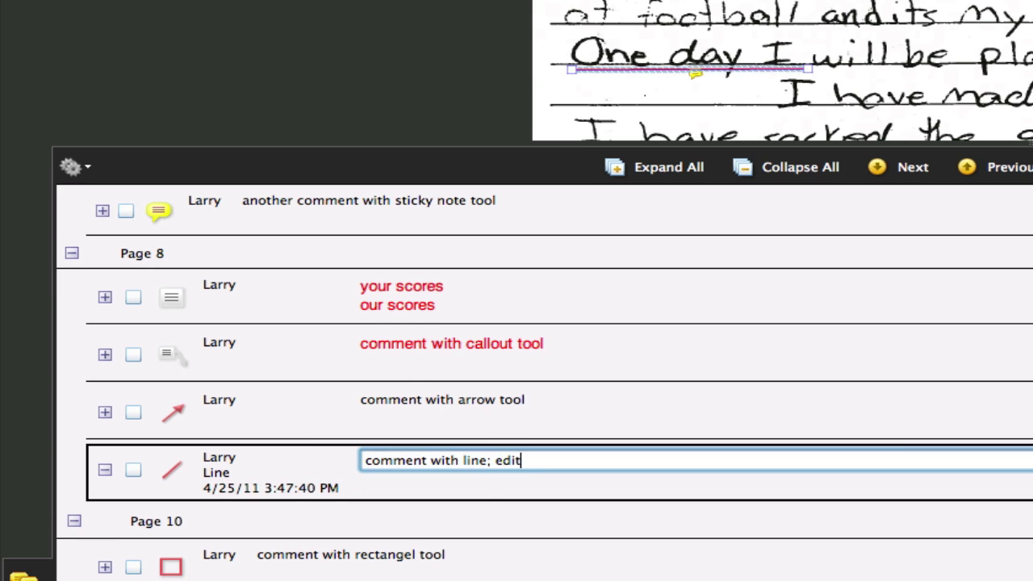
key("Return")
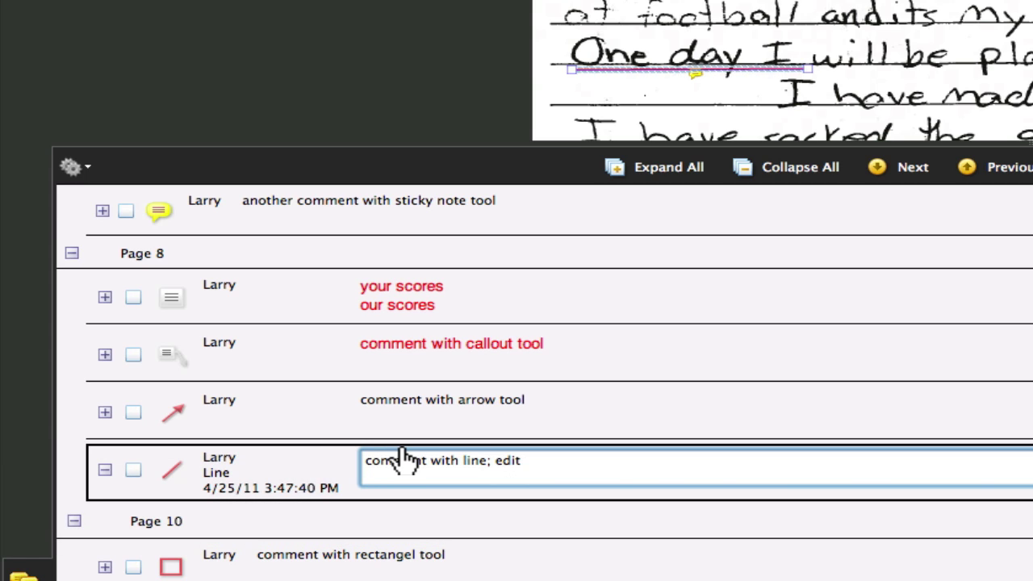
key("Escape")
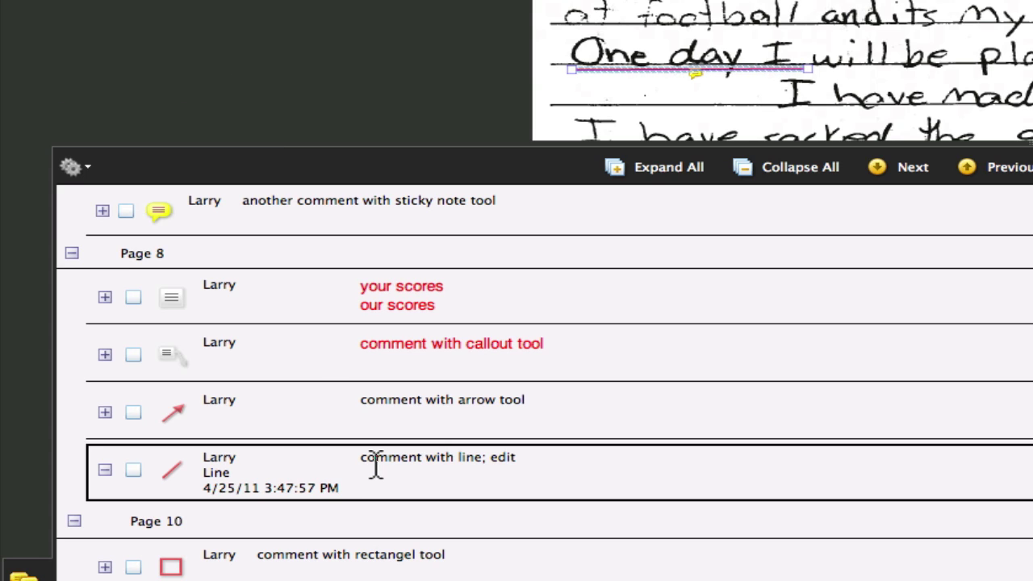
Step: Jump from the comments list to the sticky notes on pages 1 and 6, and the text box, callout and arrow on page 8
scroll(375, 466, "up", 3)
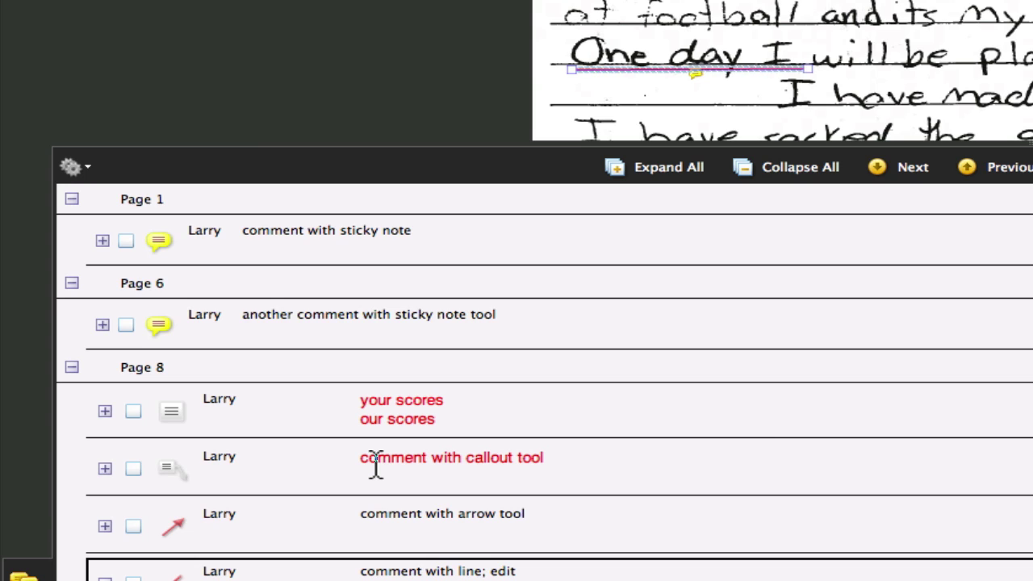
scroll(375, 467, "down", 3)
scroll(368, 454, "up", 3)
left_click(159, 241)
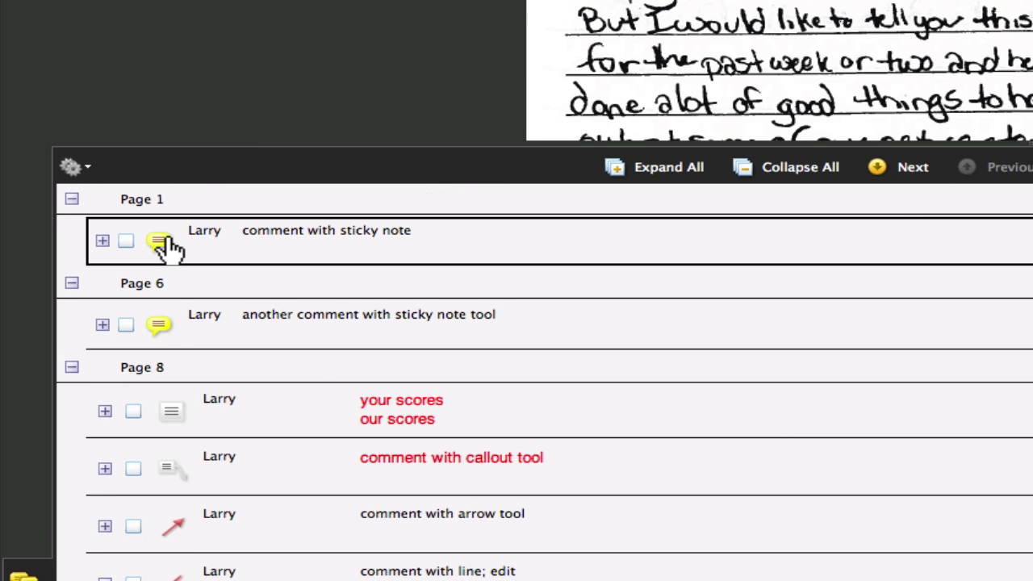
left_click(160, 324)
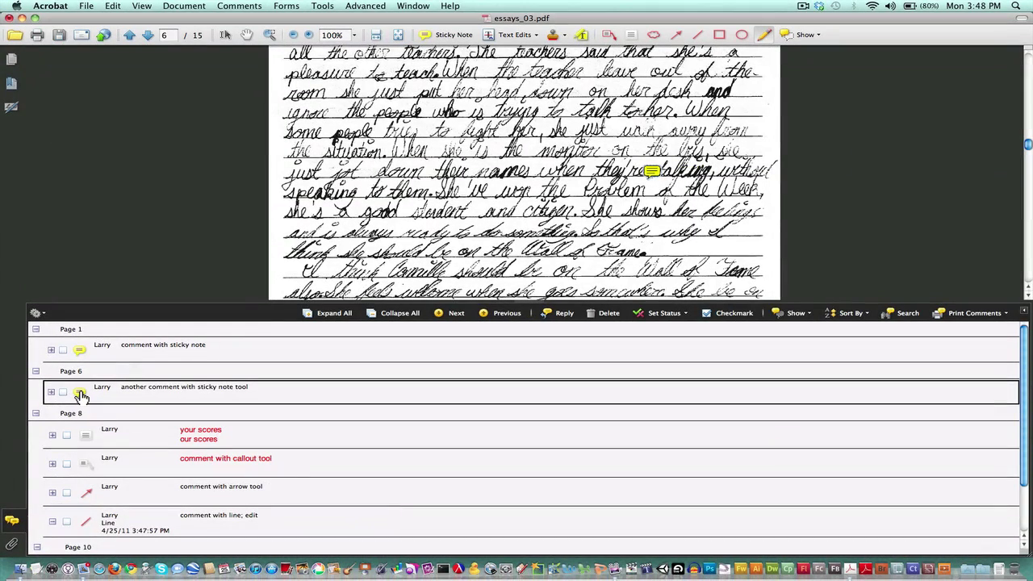
left_click(86, 442)
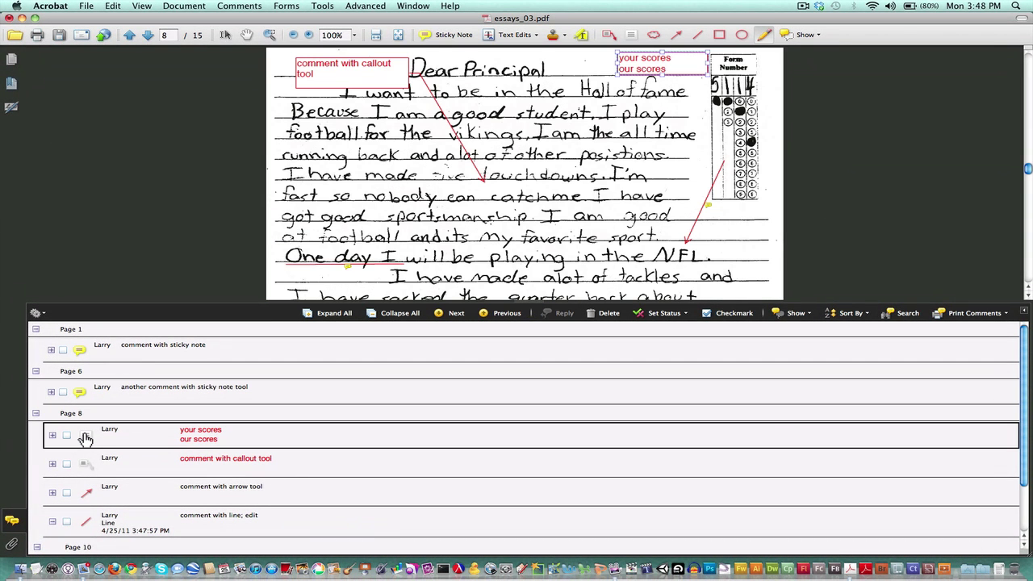
left_click(87, 468)
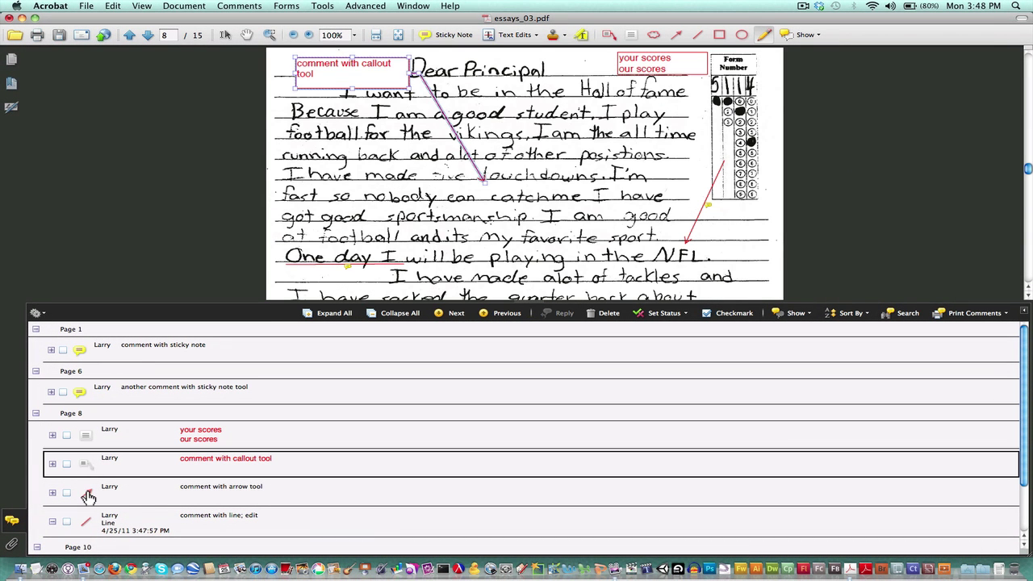
left_click(88, 496)
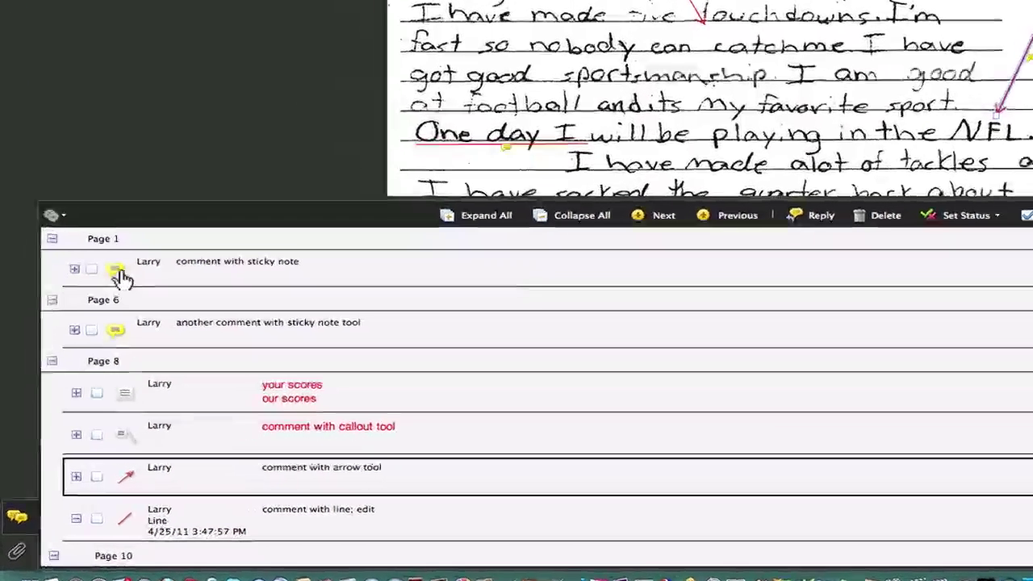
Step: Try deleting the sticky note comment under Page 1, and undo the deletion
left_click(121, 274)
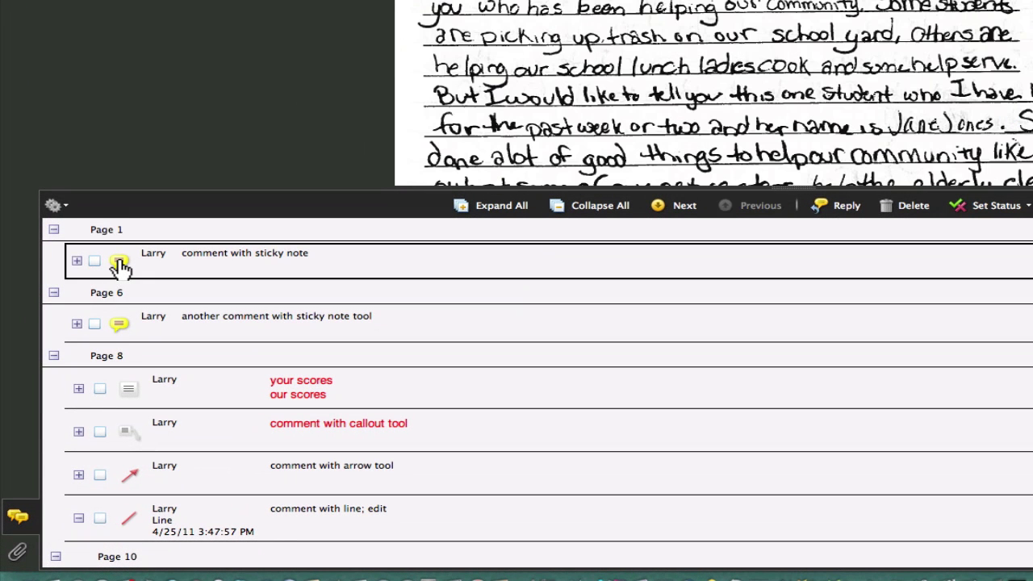
left_click(905, 206)
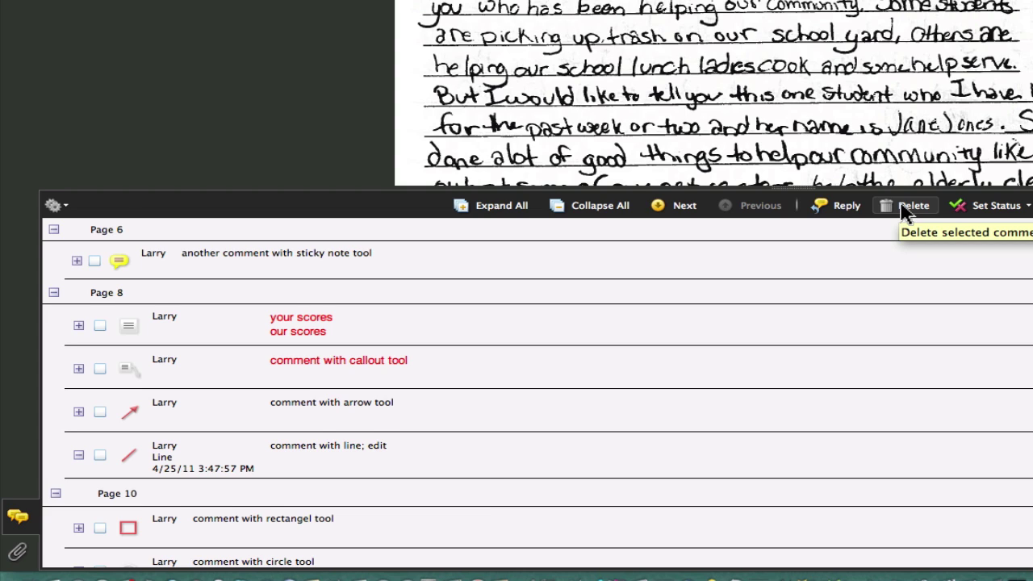
key("super+z")
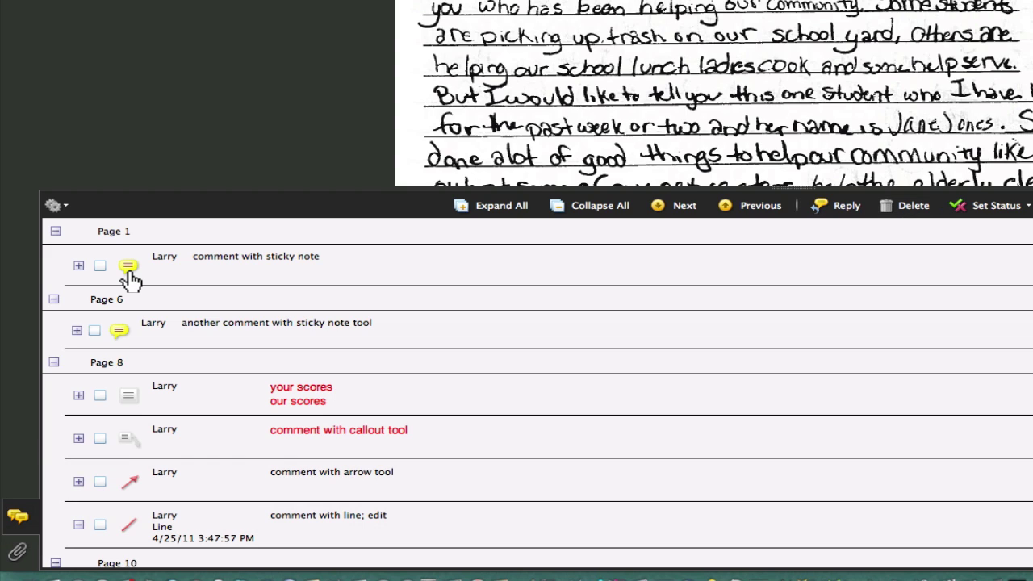
Step: Starting from the Page 1 sticky note, step forward through the comments one by one to the line comment on page 8
left_click(131, 276)
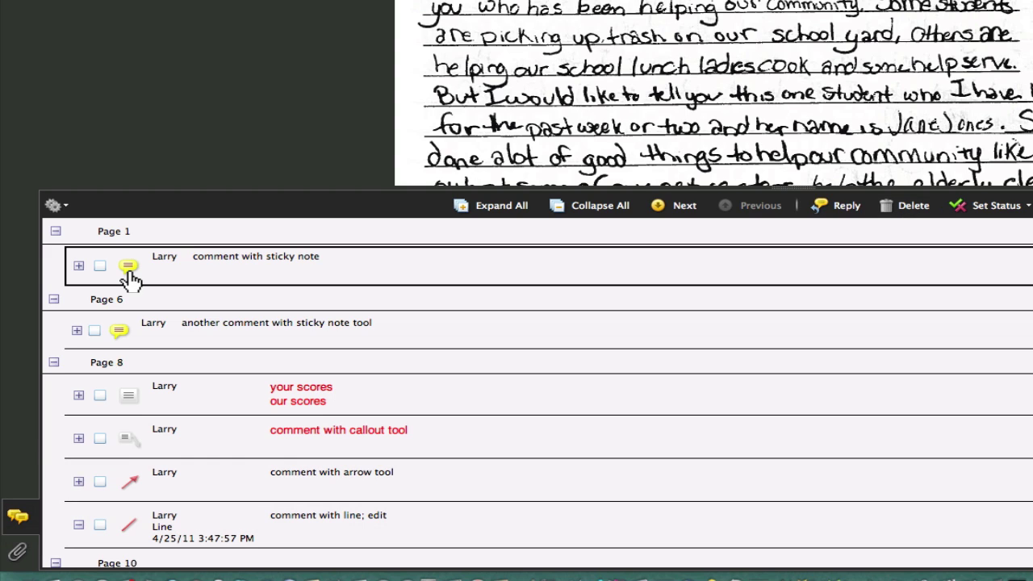
left_click(682, 211)
left_click(681, 211)
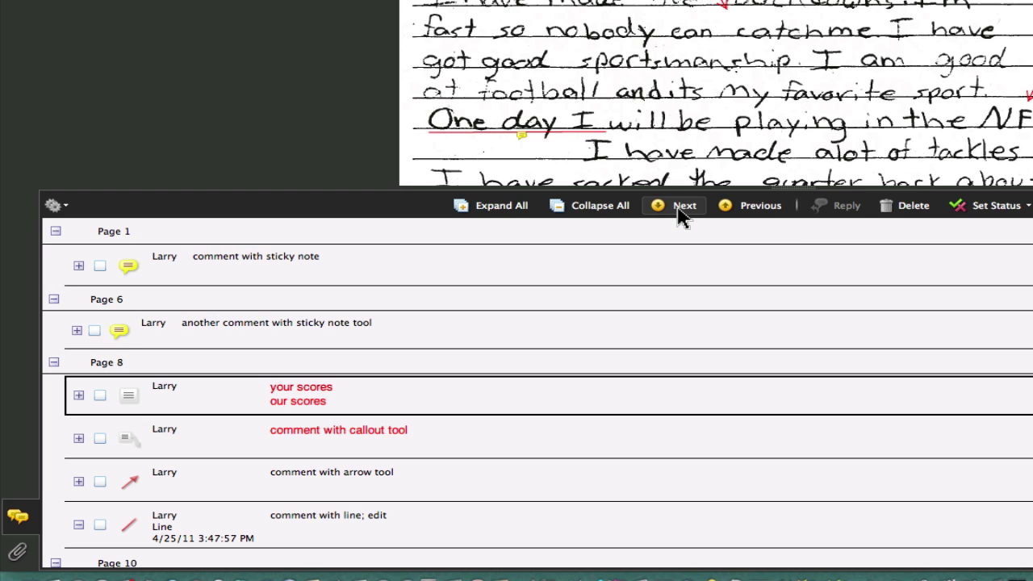
left_click(682, 211)
left_click(682, 212)
left_click(681, 211)
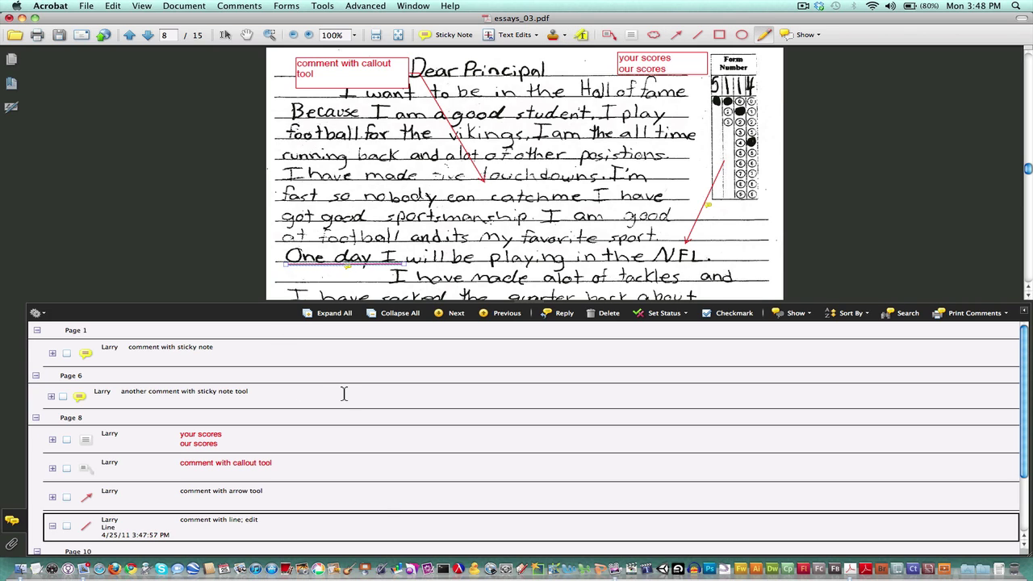
Step: Hide and reshow the document's comments list a few times, leaving it open
left_click(15, 522)
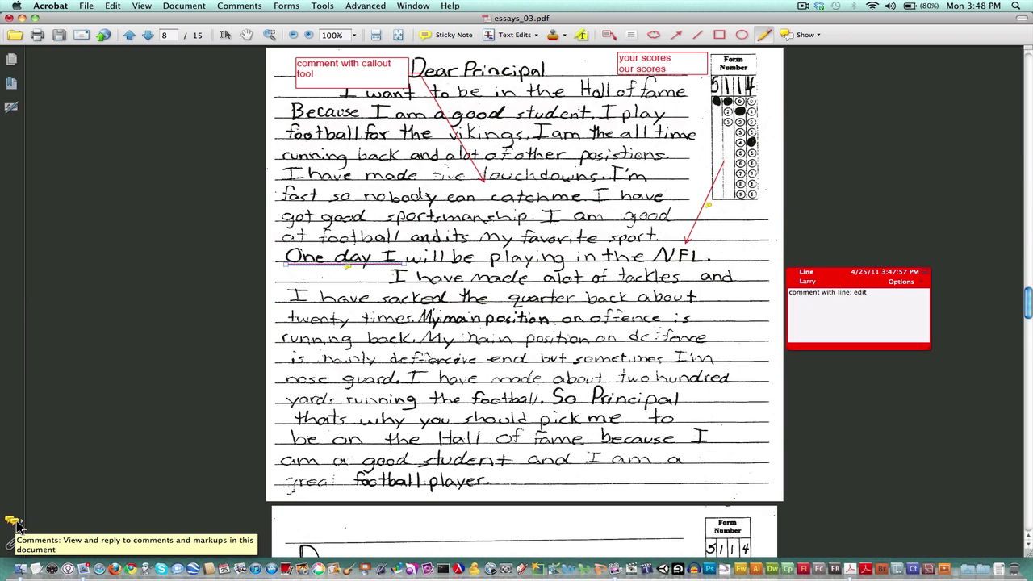
left_click(14, 522)
left_click(14, 522)
left_click(14, 522)
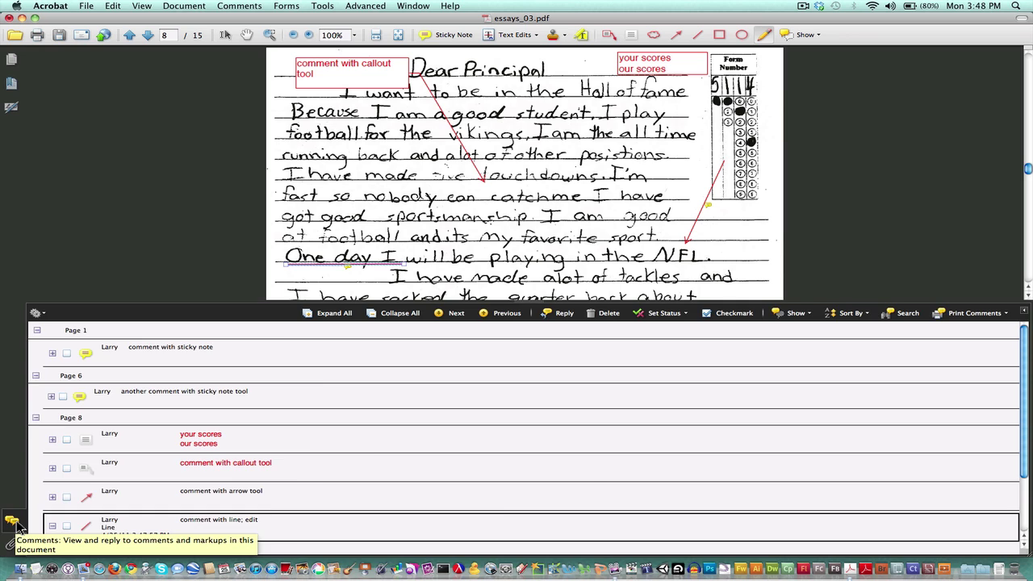
left_click(15, 522)
left_click(14, 522)
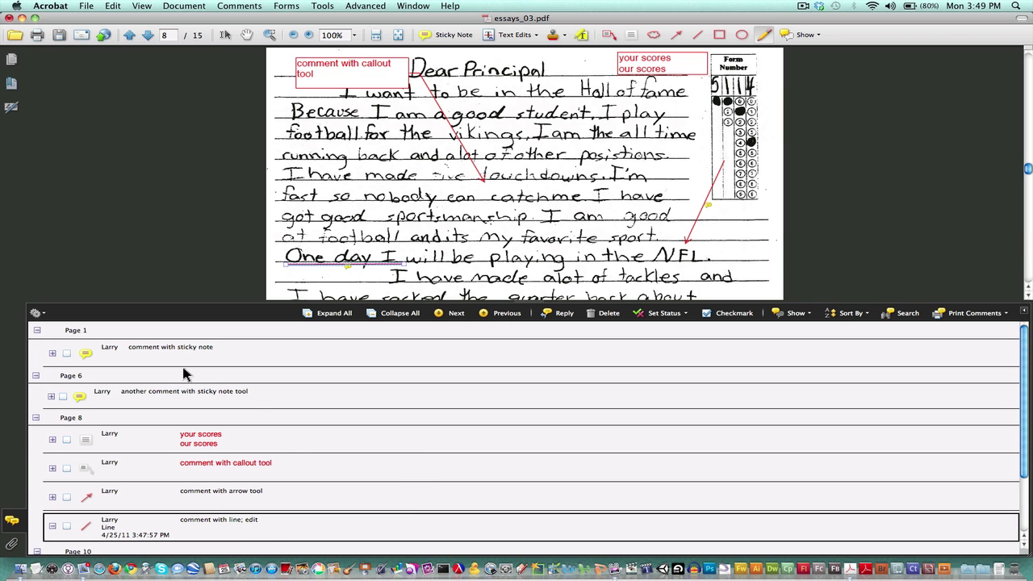
Step: Start creating a PDF of the comments summary and compare the connector-line, comments-only and sequence-number layouts
left_click(86, 355)
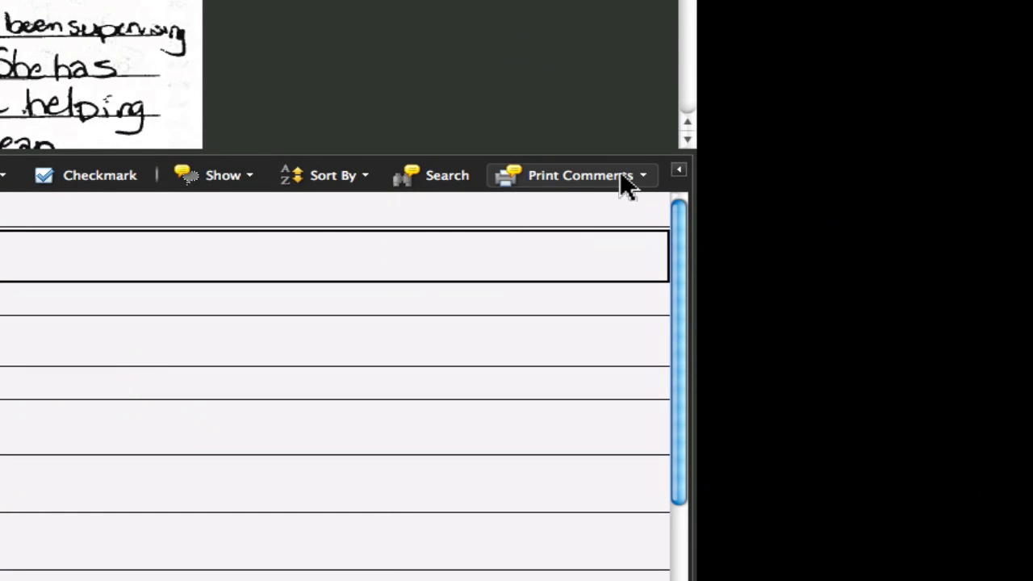
left_click(993, 312)
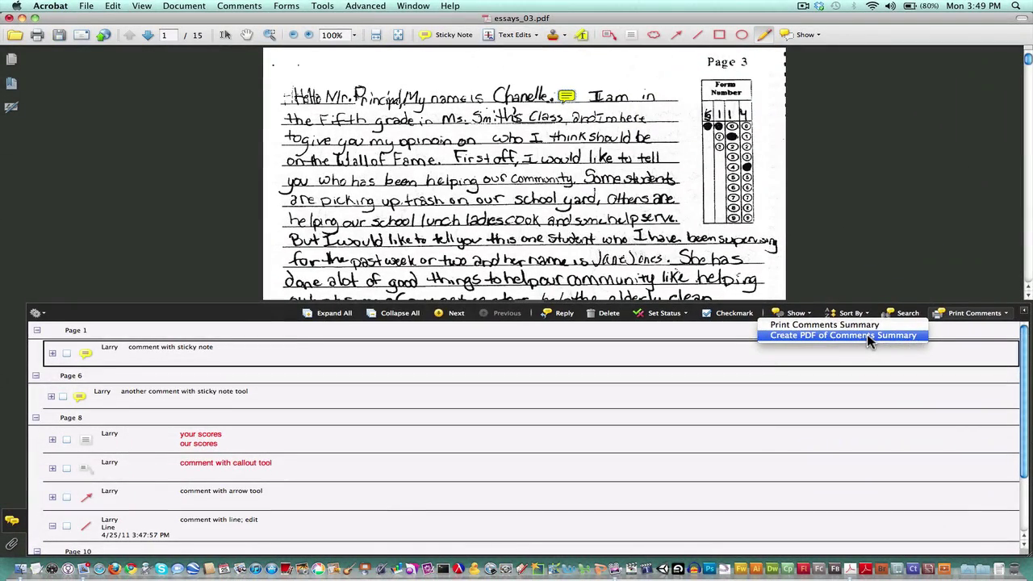
left_click(365, 219)
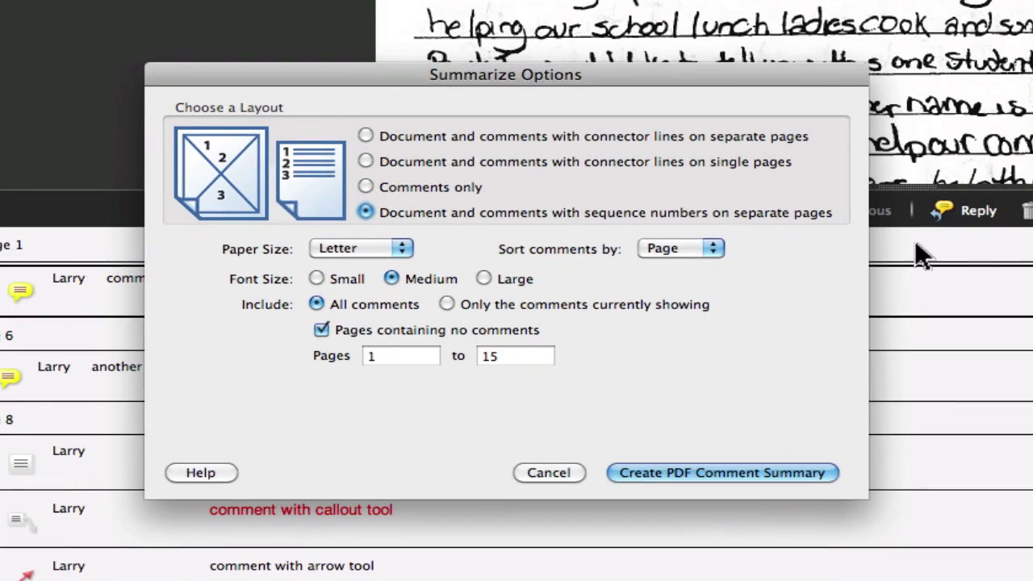
left_click(367, 135)
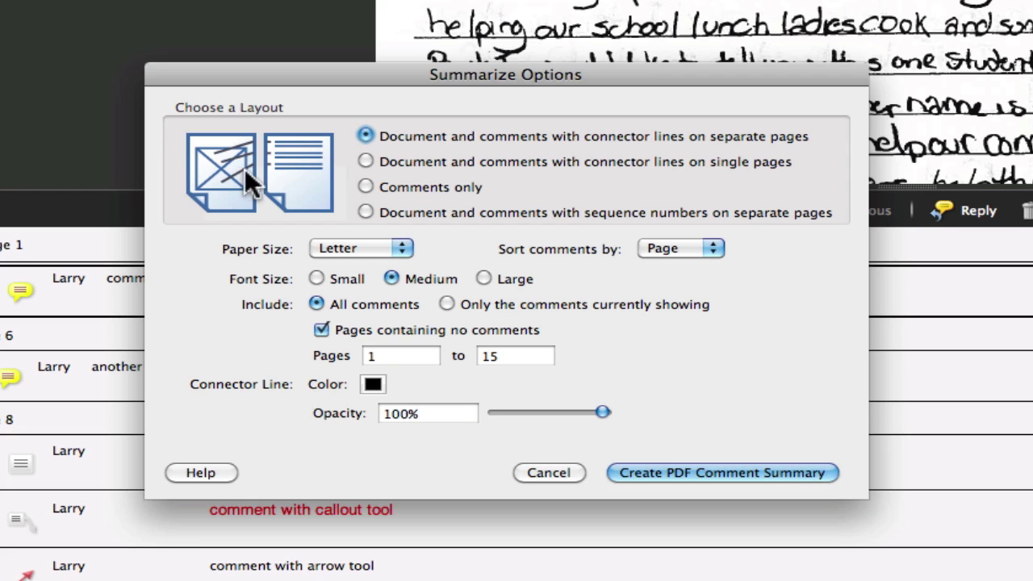
left_click(365, 187)
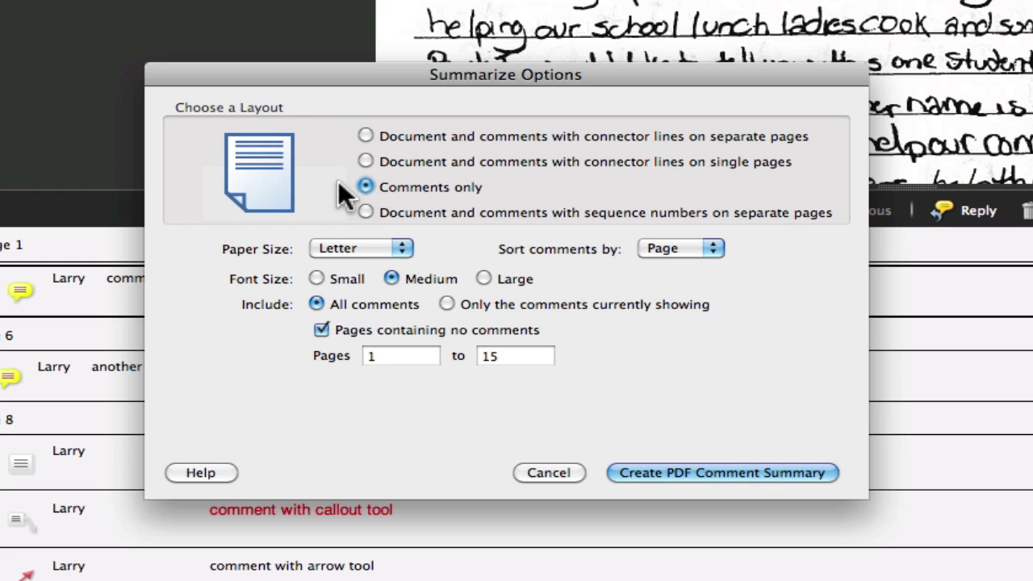
left_click(365, 211)
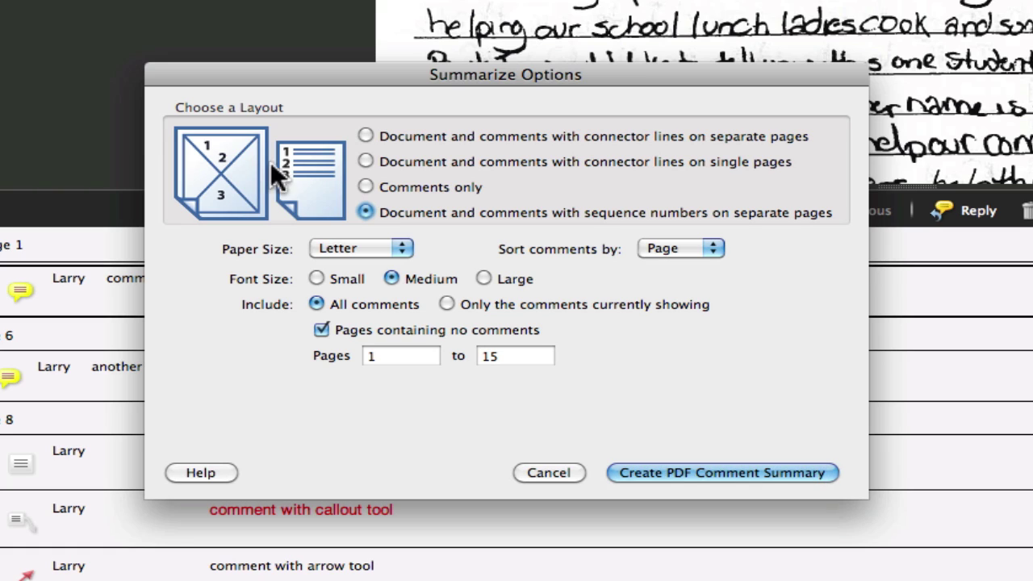
Step: Create the PDF comment summary with the Comments only layout and the Large font size
left_click(365, 186)
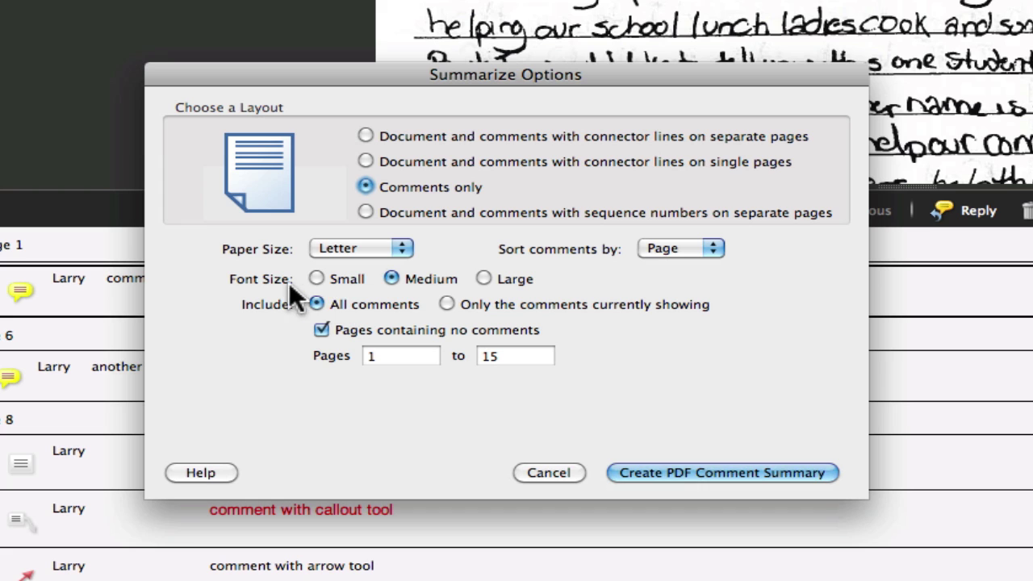
left_click(484, 278)
left_click(749, 468)
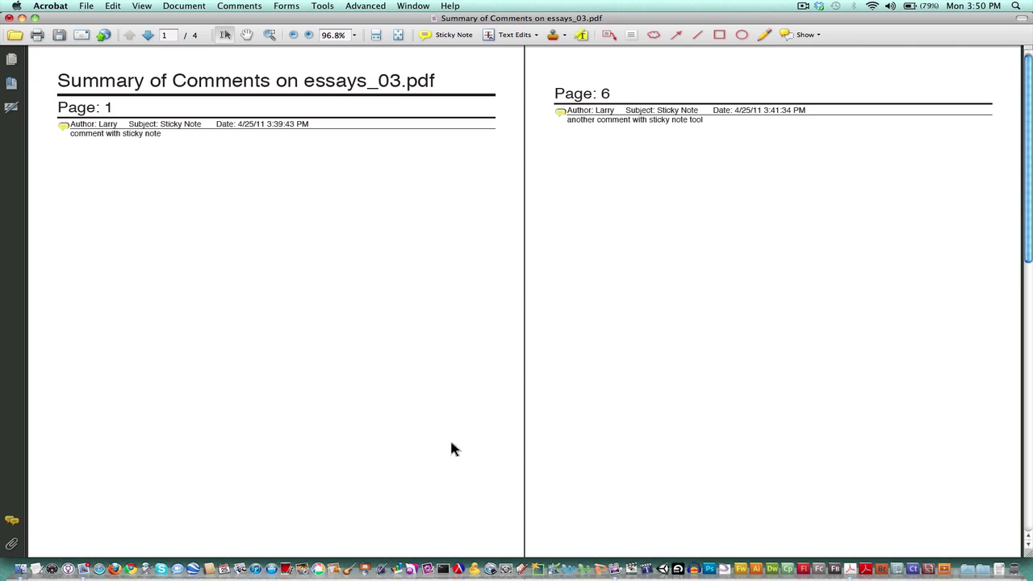
Step: Look through the generated comments summary down to the entries for pages 8 and 10
scroll(440, 298, "down", 10)
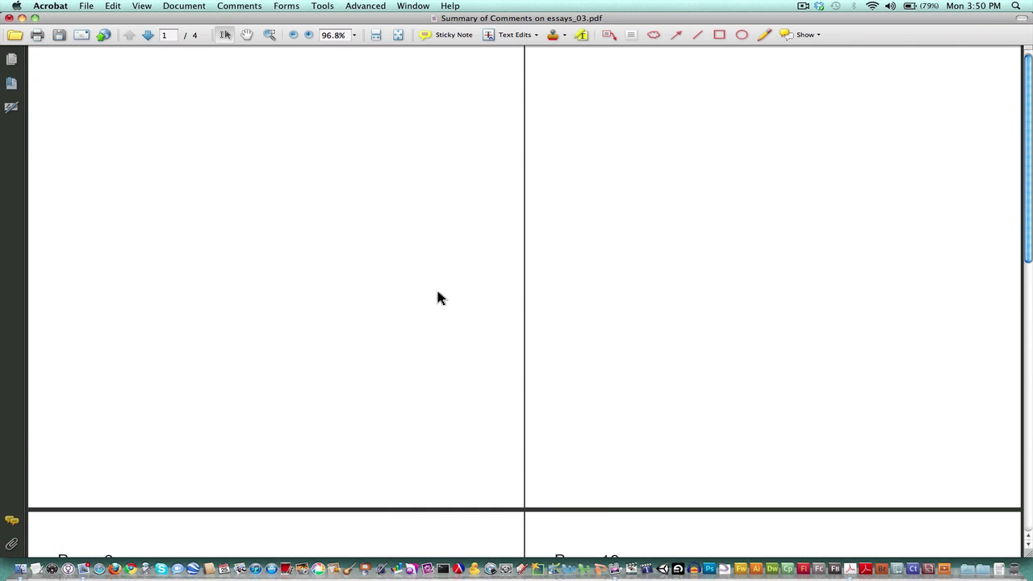
scroll(434, 295, "down", 3)
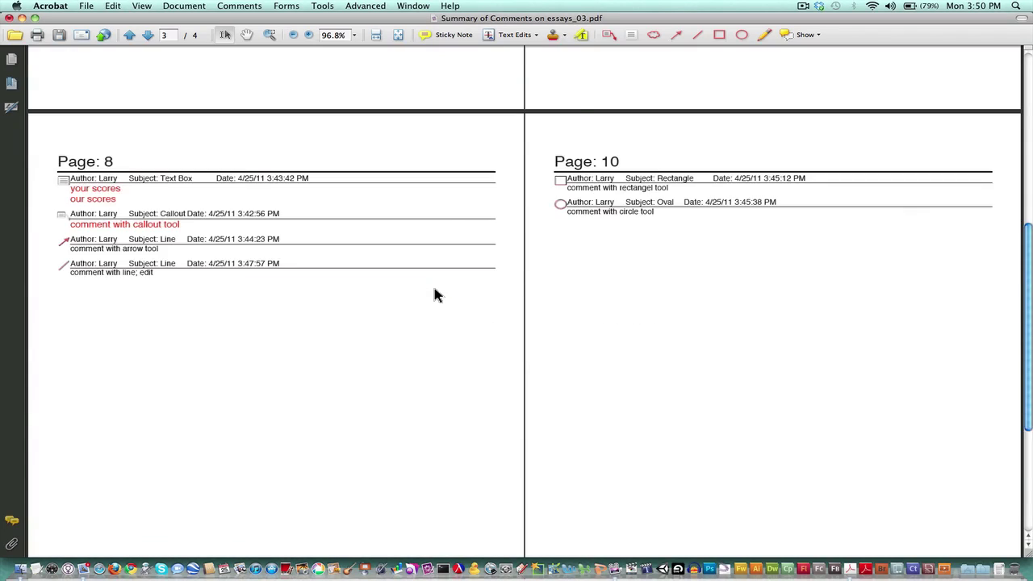
scroll(434, 295, "up", 2)
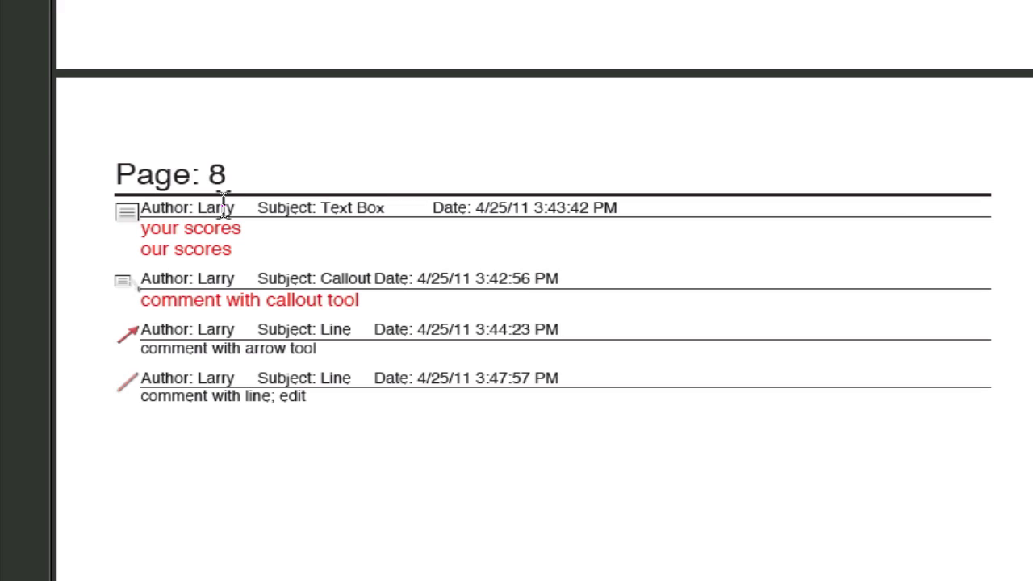
Step: Review the comments summary once more and close it without saving
scroll(223, 205, "up", 8)
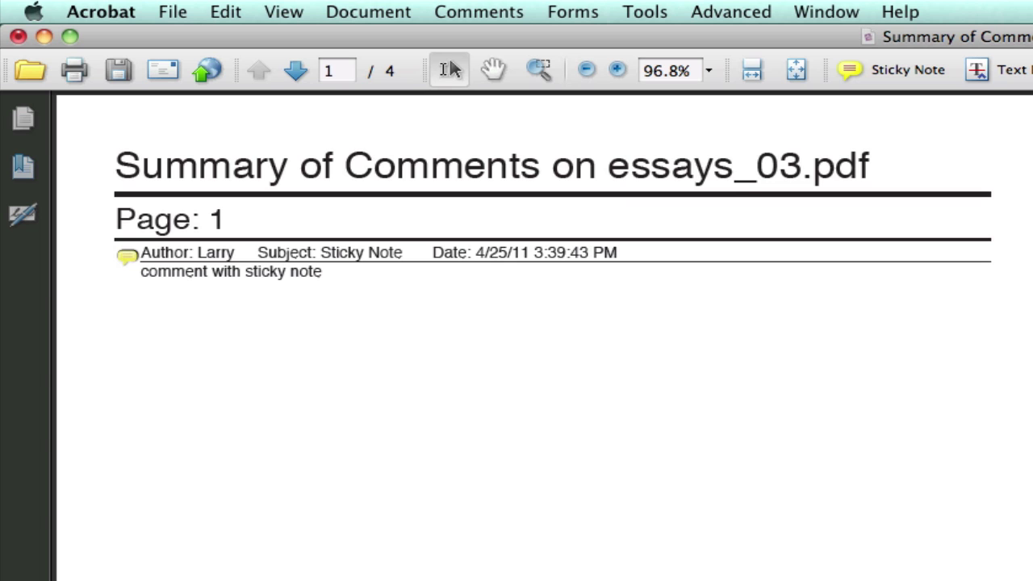
scroll(438, 323, "down", 15)
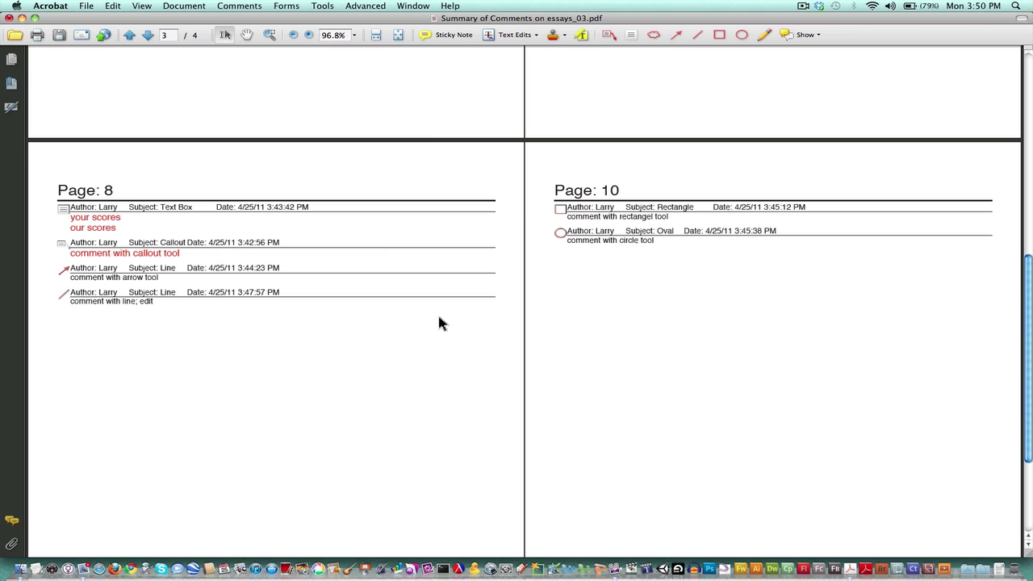
left_click(10, 18)
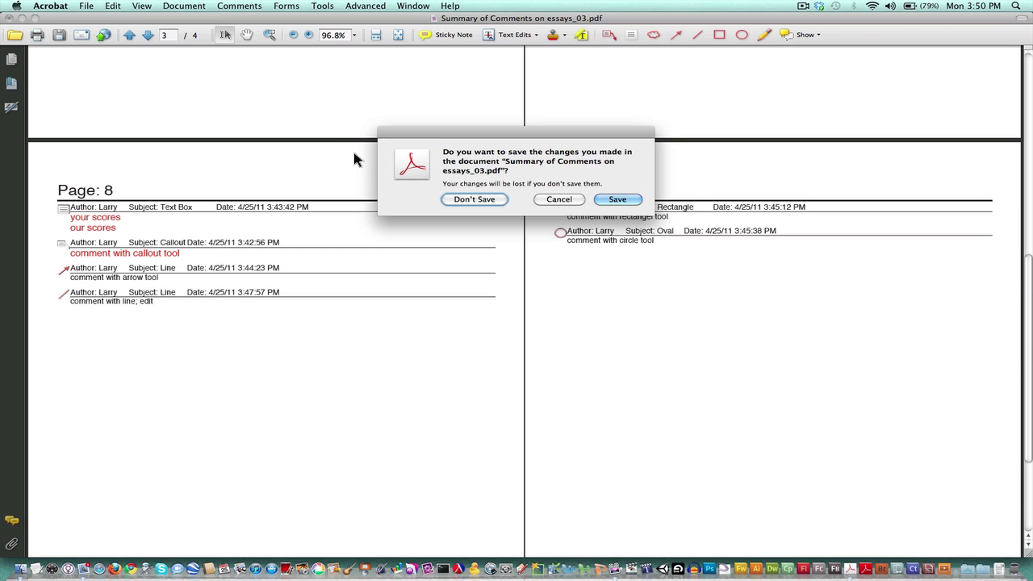
left_click(474, 200)
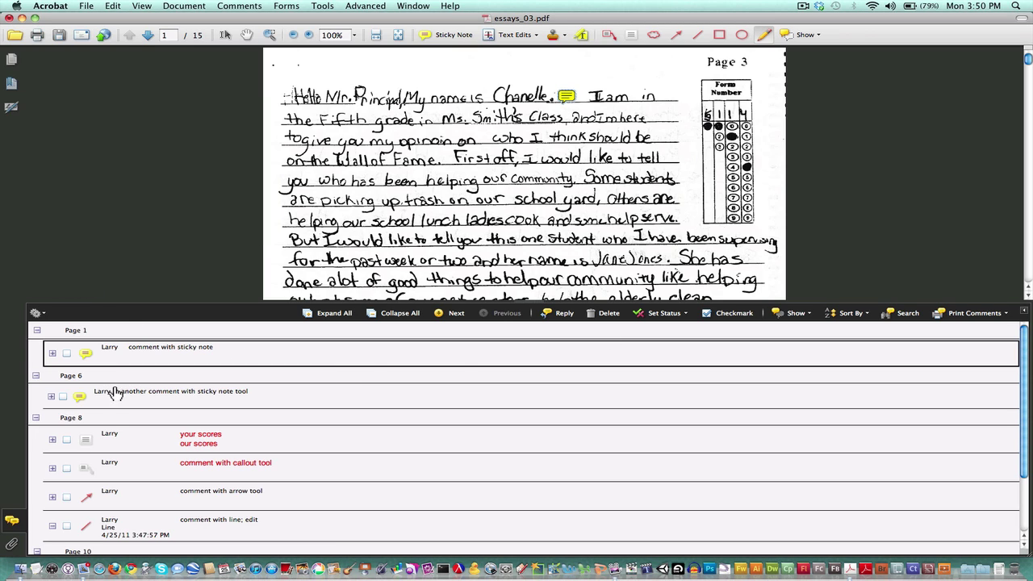
Step: Hide the comments list and show the document's bookmarks, going to bookmark 1b
left_click(16, 522)
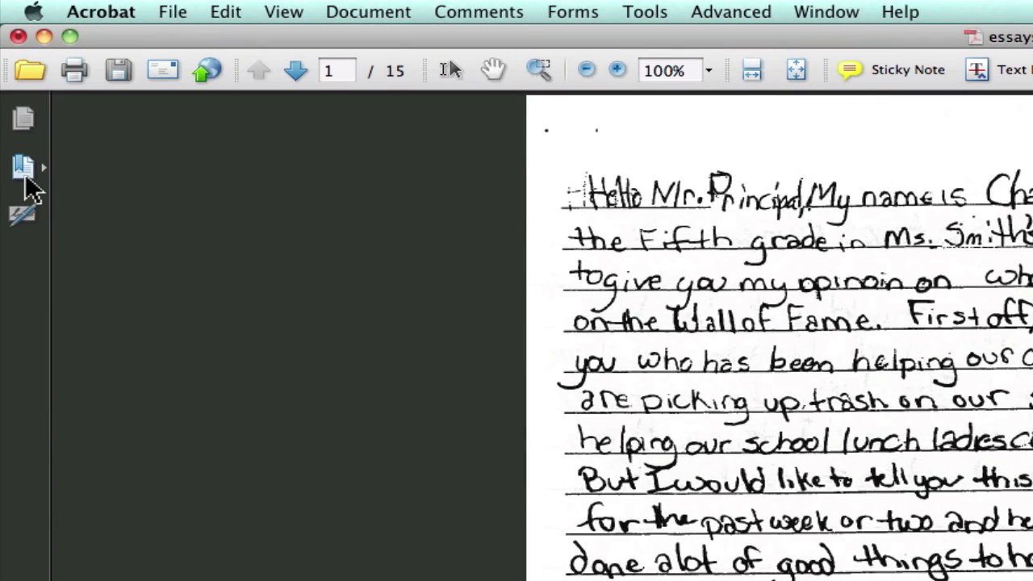
left_click(12, 84)
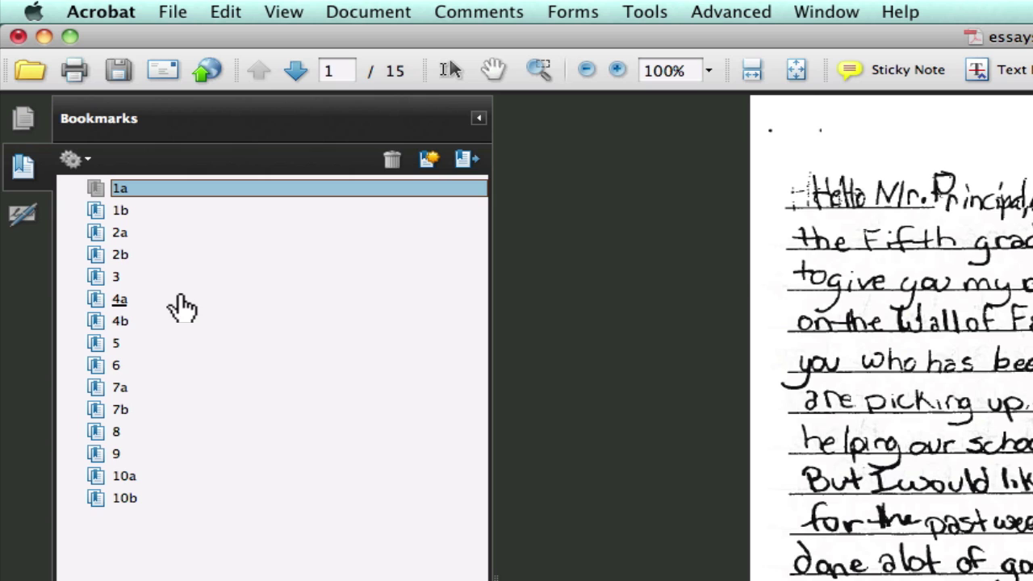
left_click(121, 212)
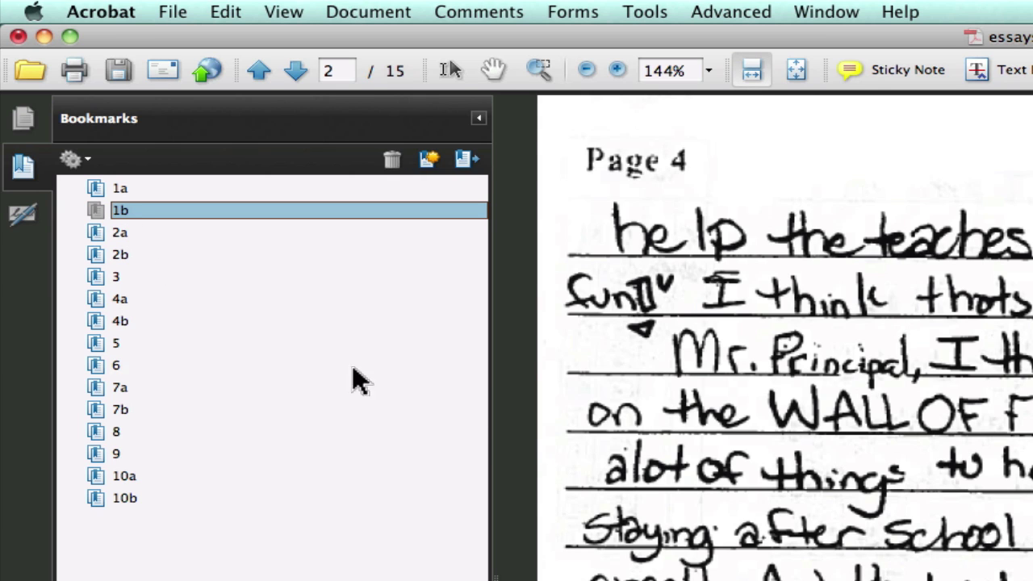
Step: Delete all existing bookmarks, working from 10b back to 1a
left_click(129, 500)
key("Delete")
key("Delete")
key("Delete")
key("Delete")
key("Delete")
key("Delete")
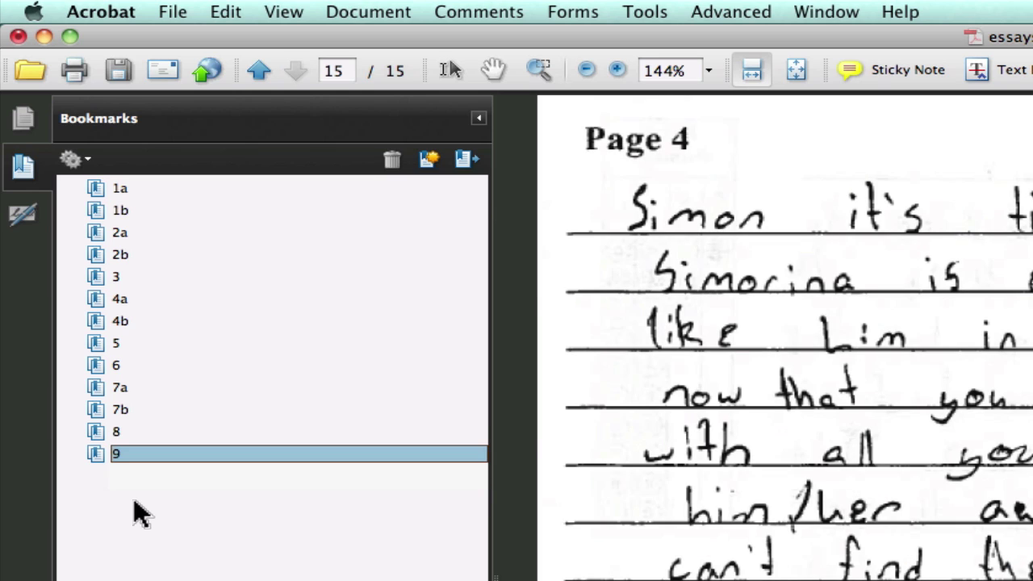
key("Delete")
key("Delete")
key("Delete")
key("Delete")
key("Delete")
key("Delete")
key("Delete")
key("Delete")
key("Delete")
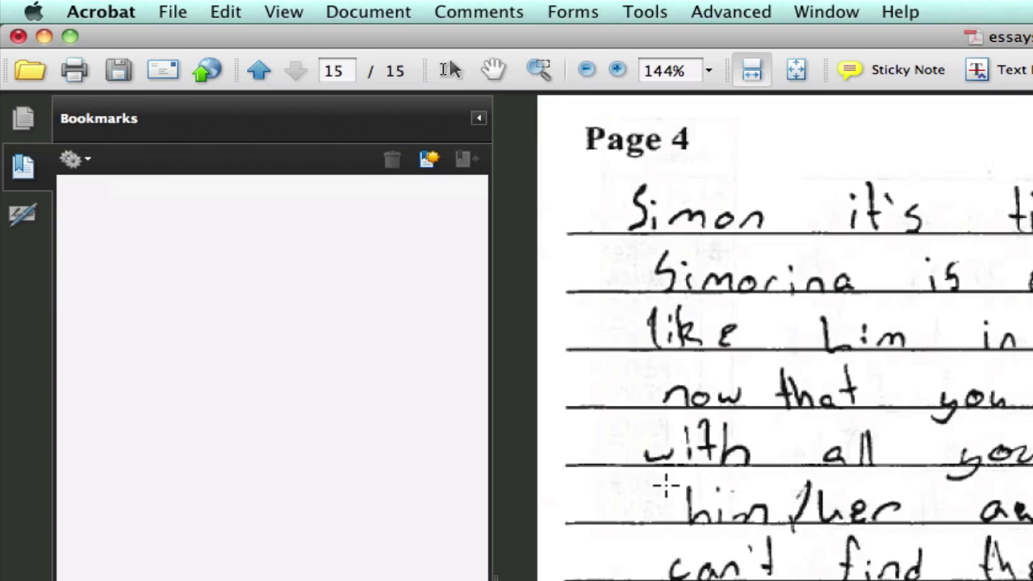
Step: Return to the first page of the document and add a bookmark there named "essay 1"
scroll(664, 484, "up", 10)
scroll(664, 484, "up", 20)
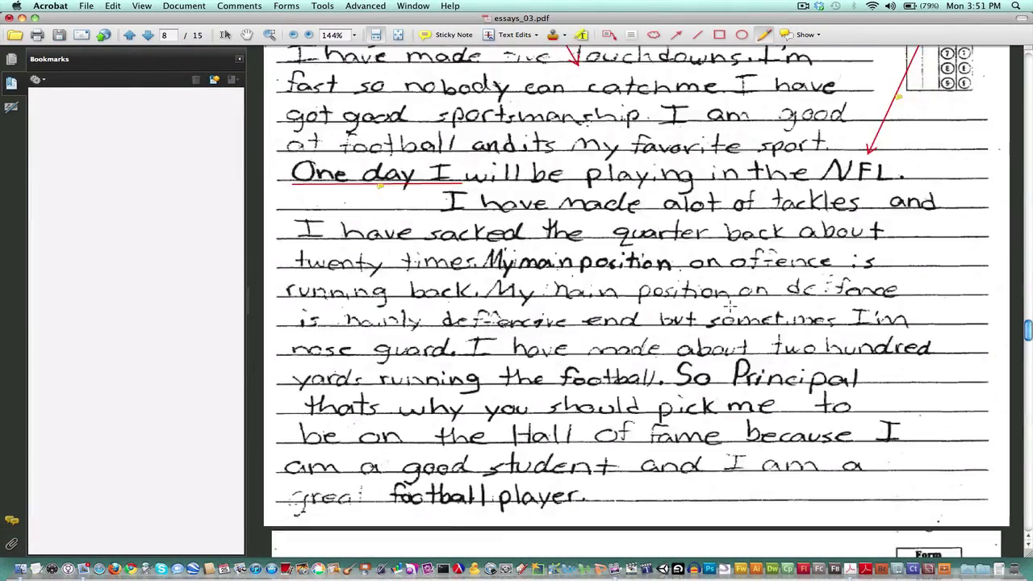
scroll(733, 307, "up", 20)
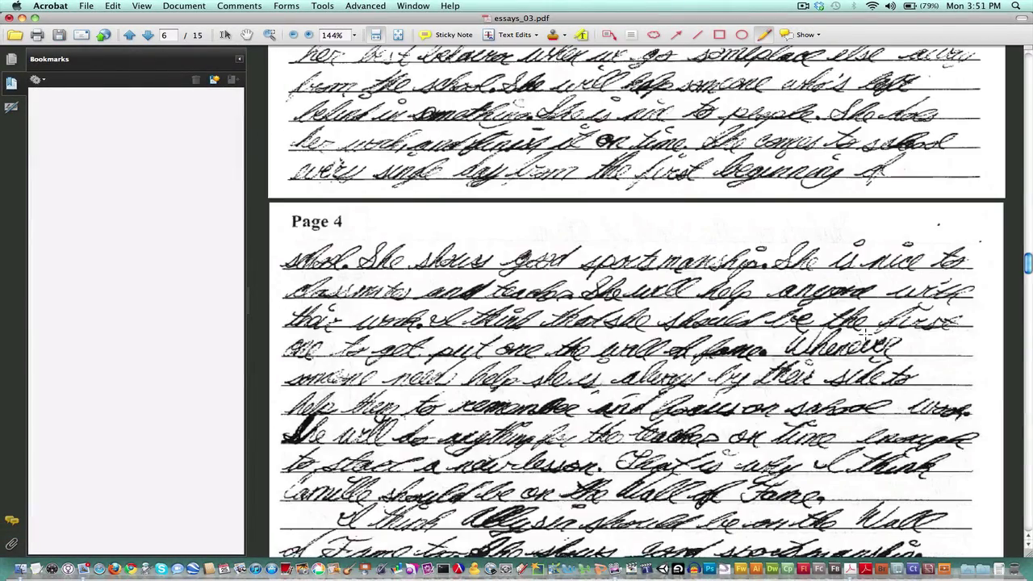
scroll(963, 229, "up", 15)
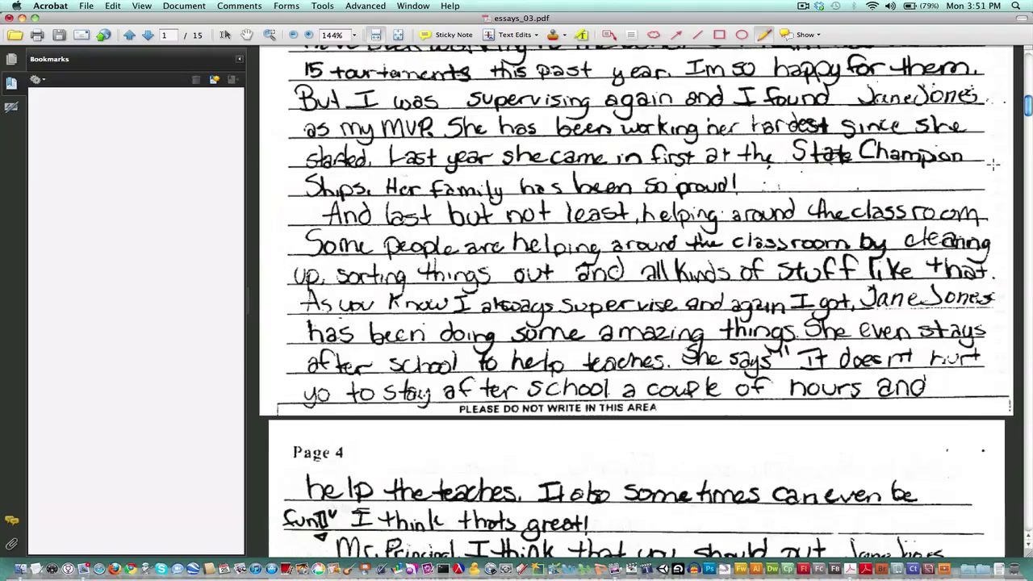
scroll(637, 301, "up", 10)
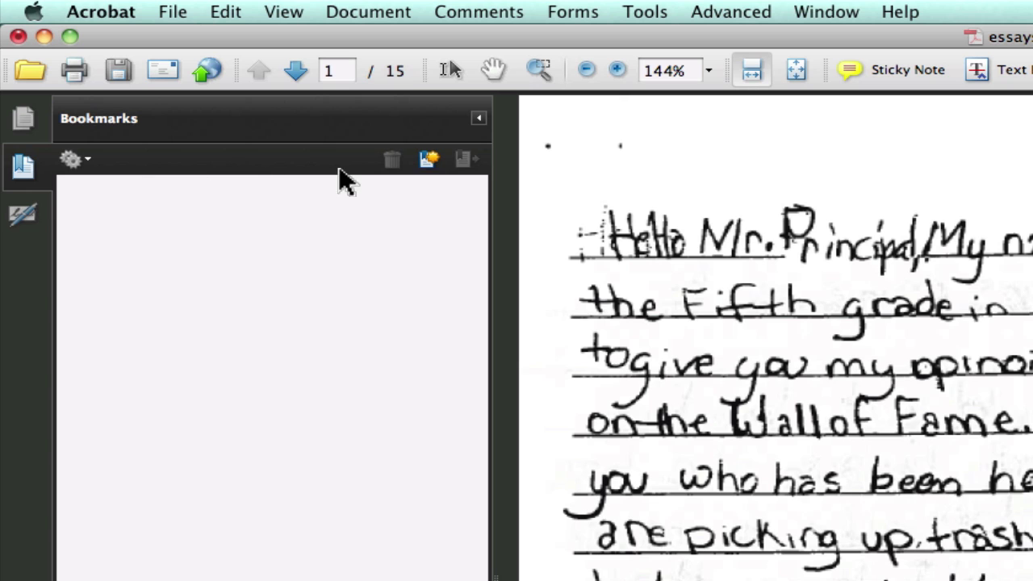
left_click(428, 162)
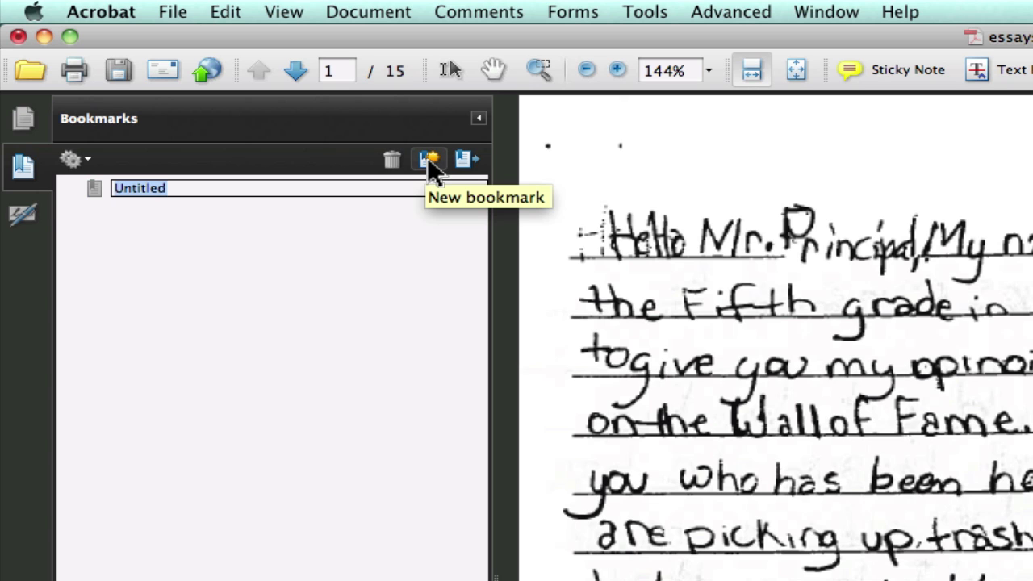
type("essay 1")
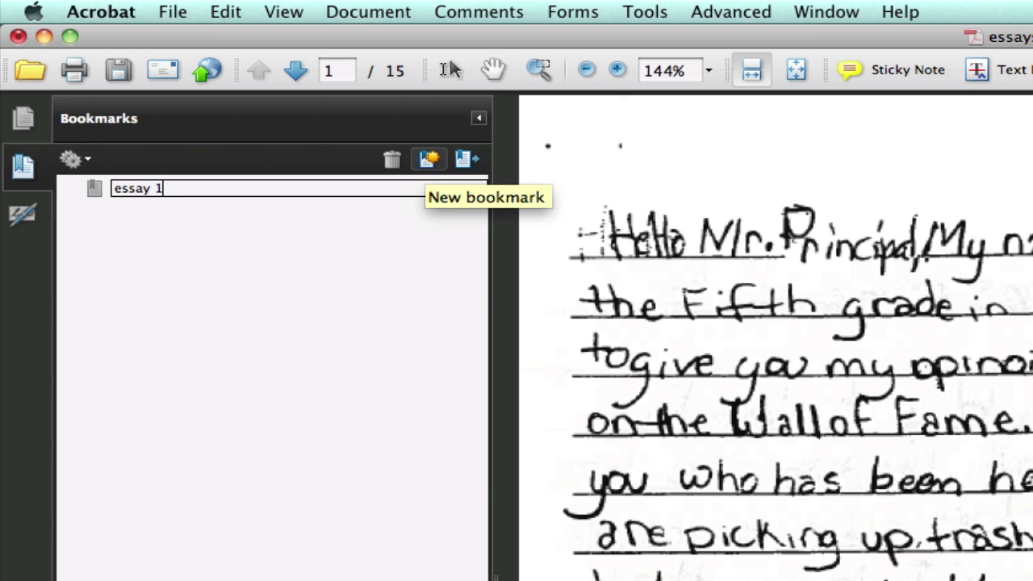
key("Return")
Step: Add a bookmark named "essay 2" where the second essay starts, on page 3 of 15
scroll(710, 271, "down", 5)
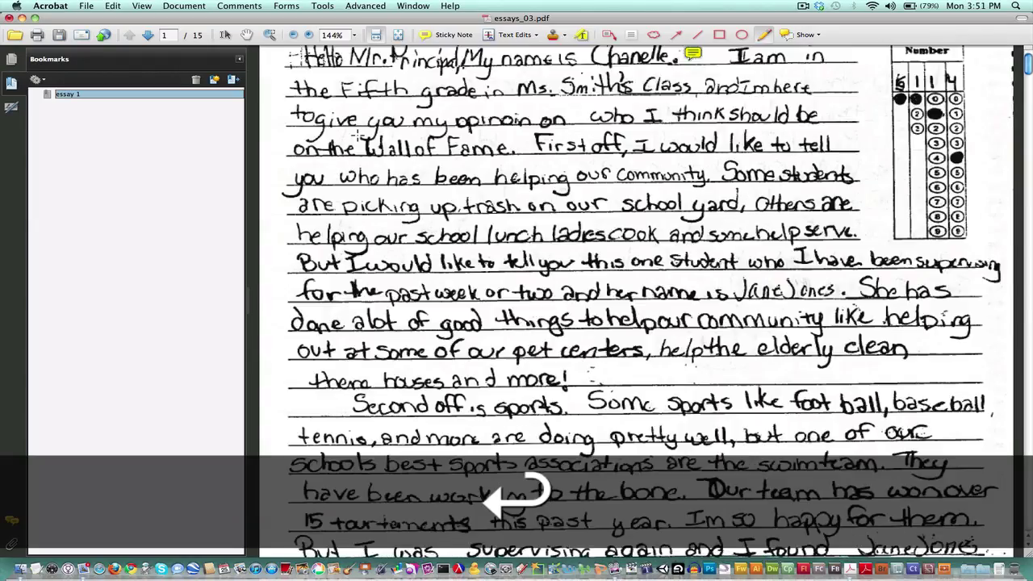
scroll(355, 133, "down", 15)
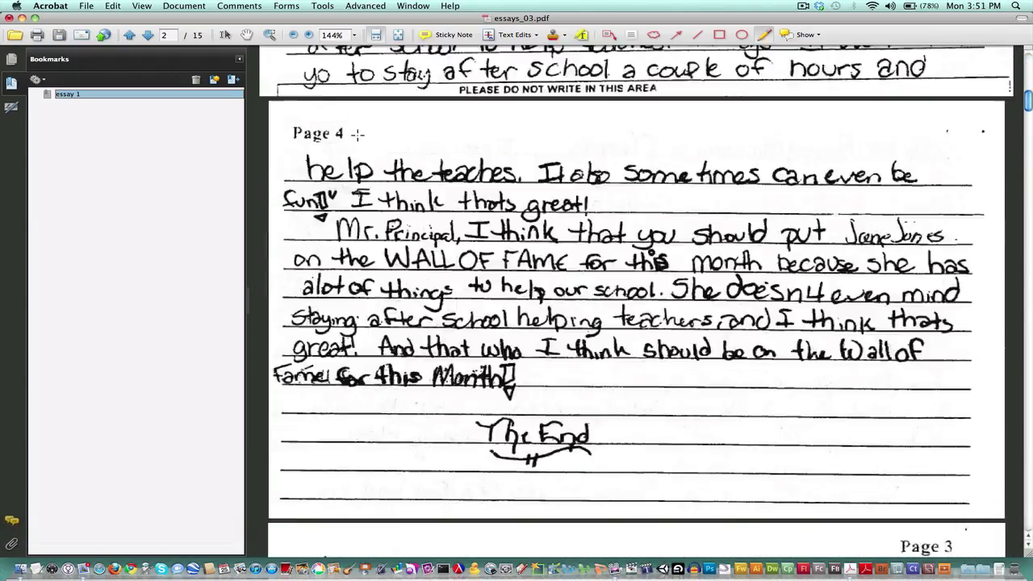
scroll(355, 135, "down", 1)
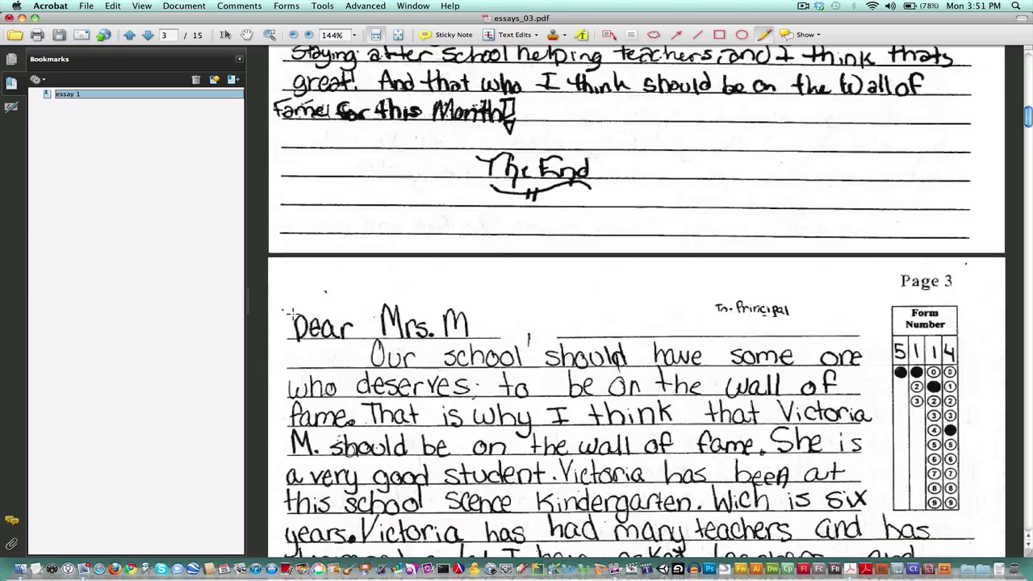
key("super+b")
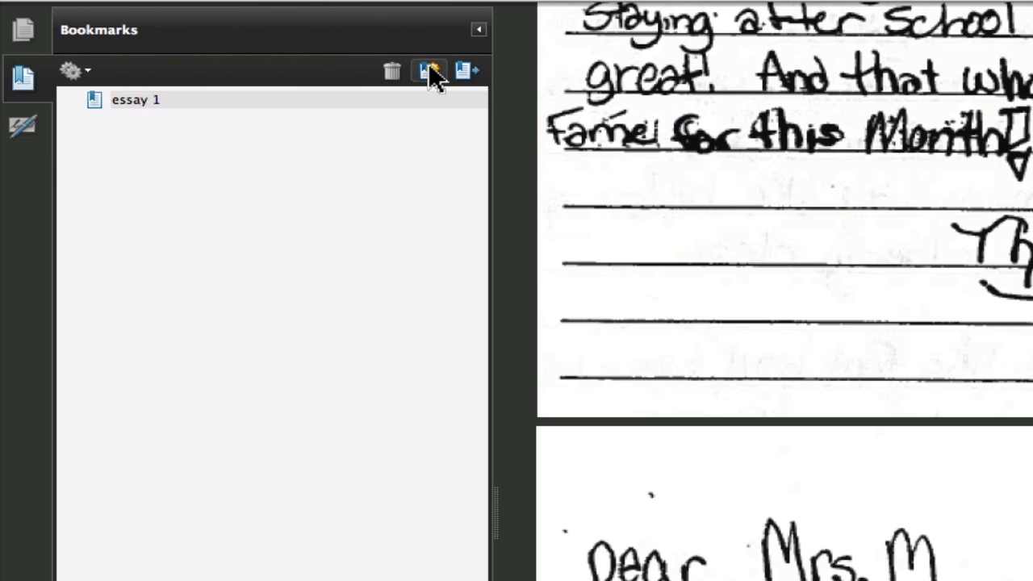
left_click(429, 69)
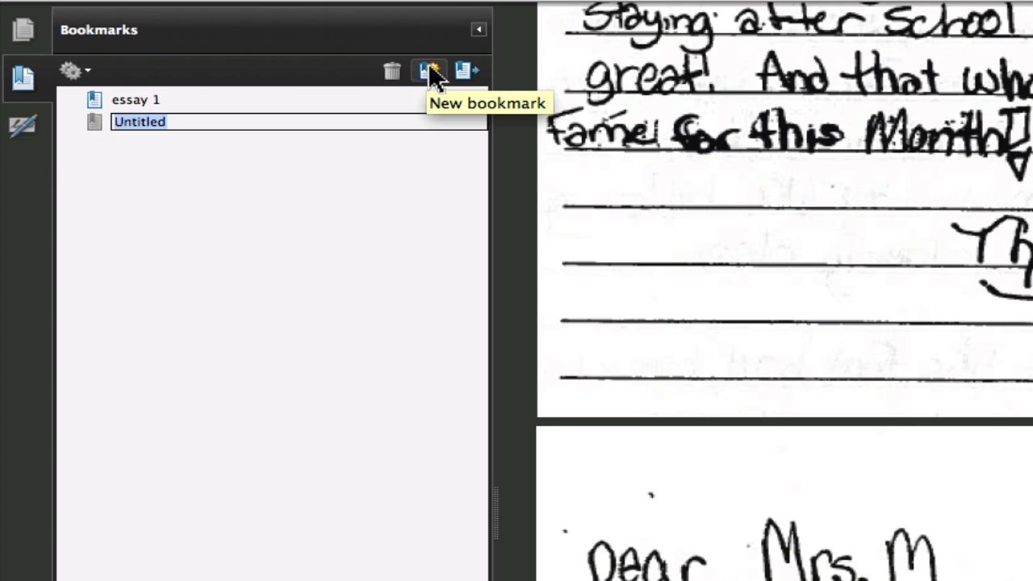
type("essay 2")
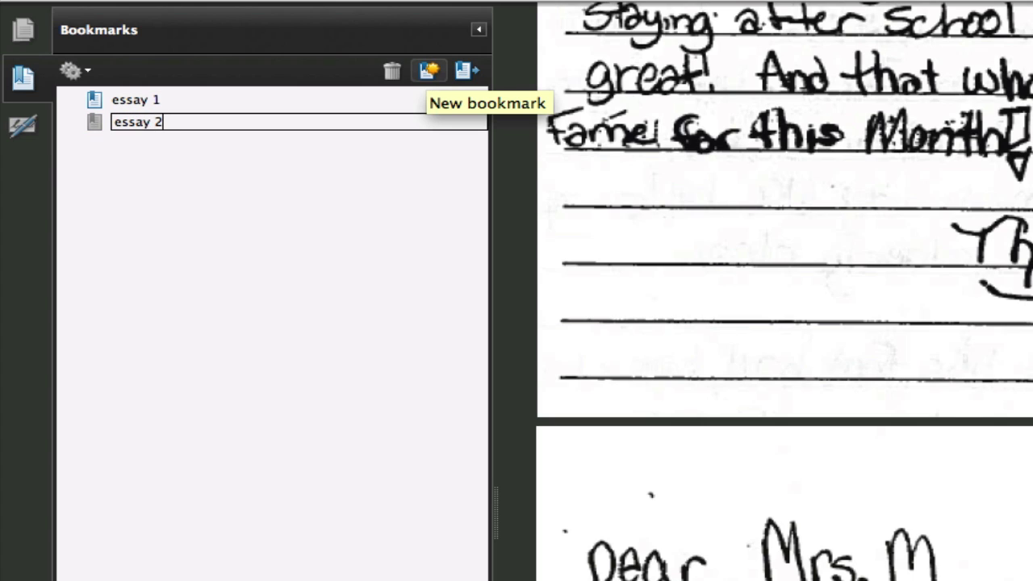
key("Return")
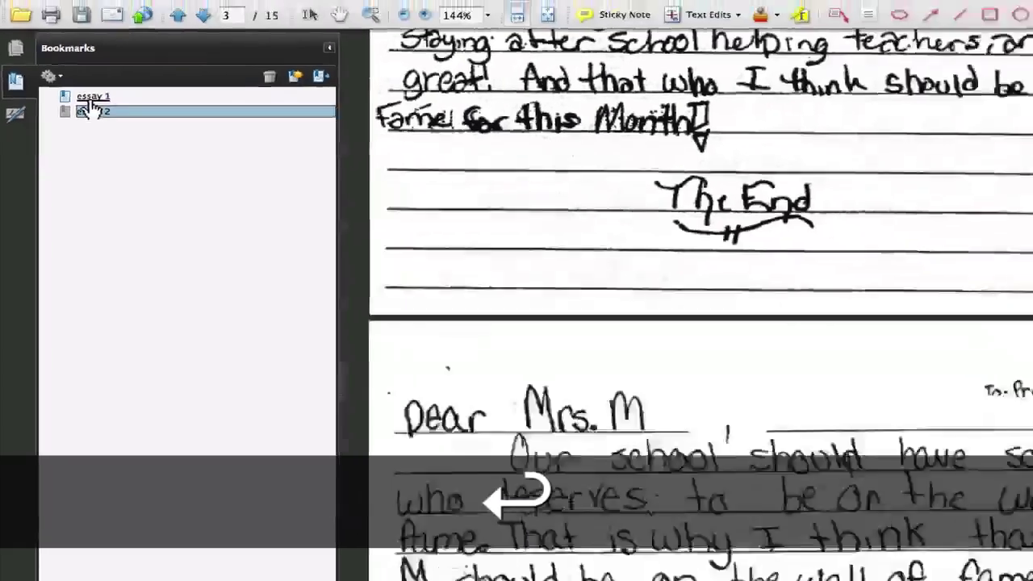
Step: Test the essay 1 and essay 2 bookmarks by jumping to each, hiding and reshowing the bookmarks list in between
left_click(91, 98)
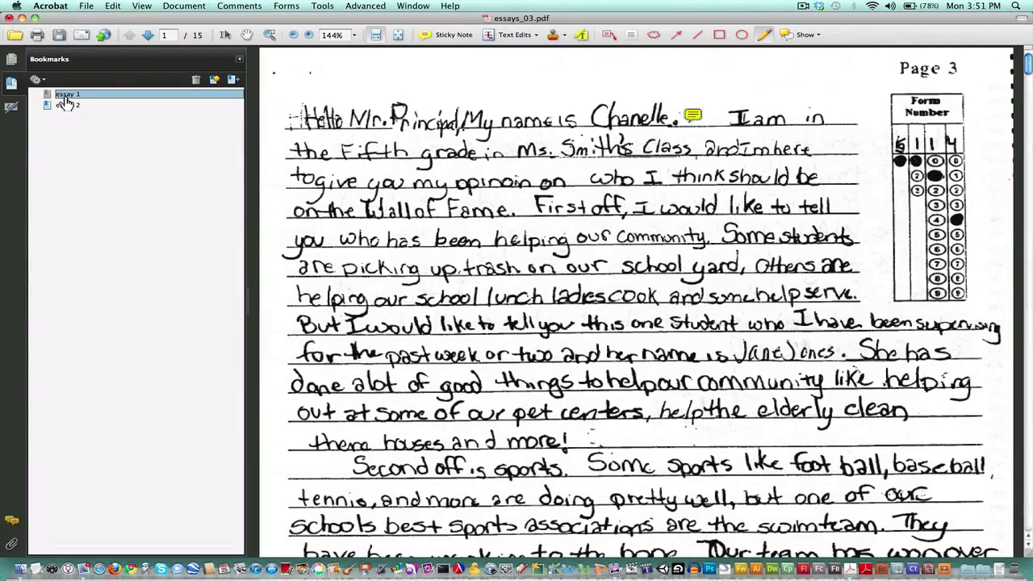
left_click(16, 89)
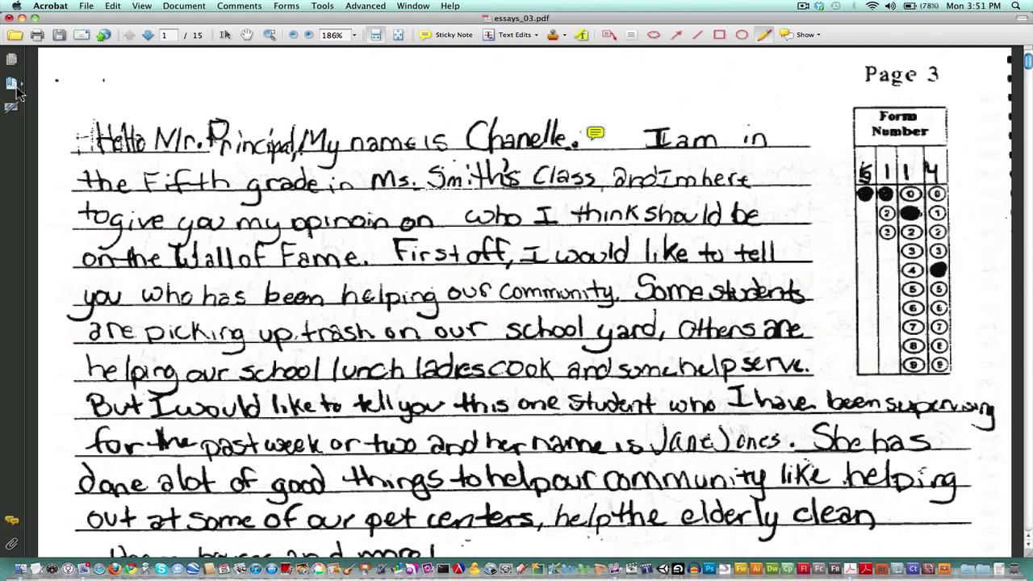
left_click(16, 89)
left_click(68, 95)
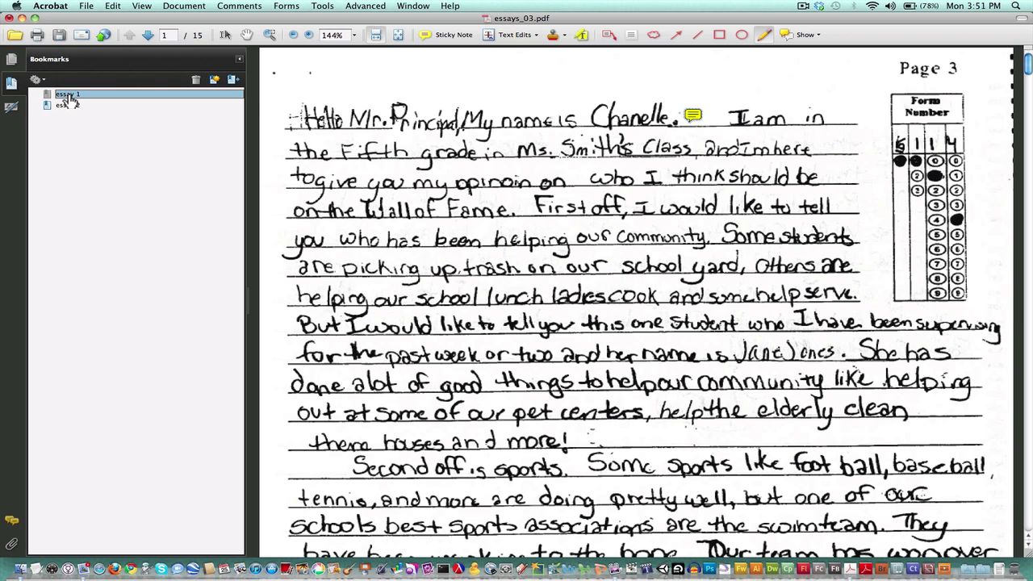
left_click(69, 95)
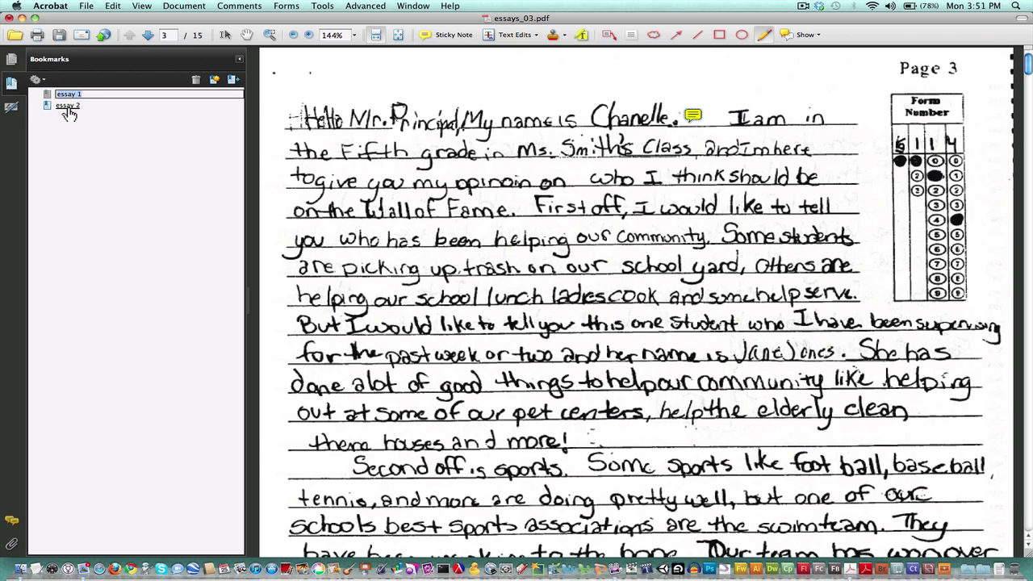
left_click(68, 106)
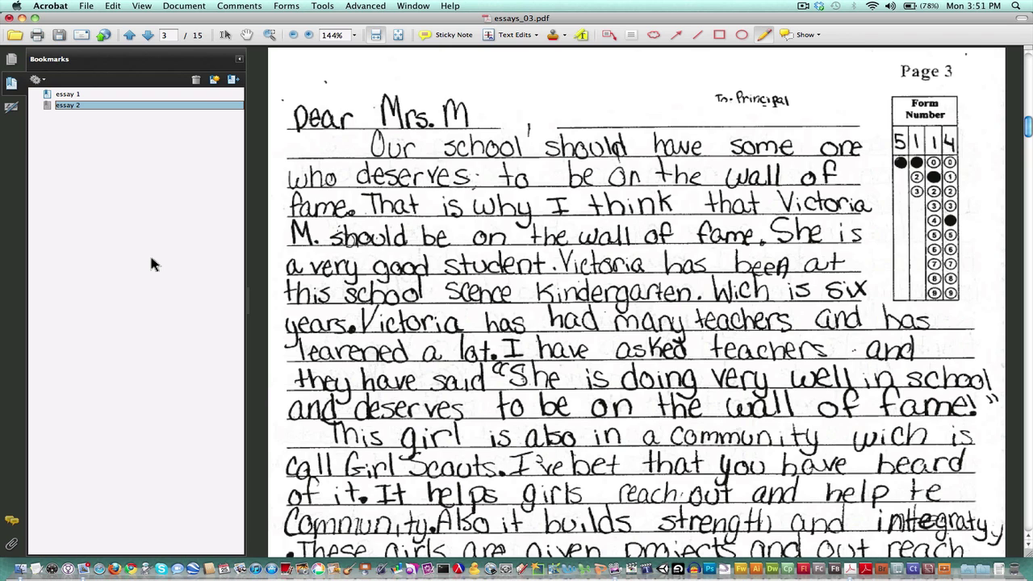
Step: Hide and reshow the bookmarks list, and save the essays PDF with its new bookmarks
left_click(11, 87)
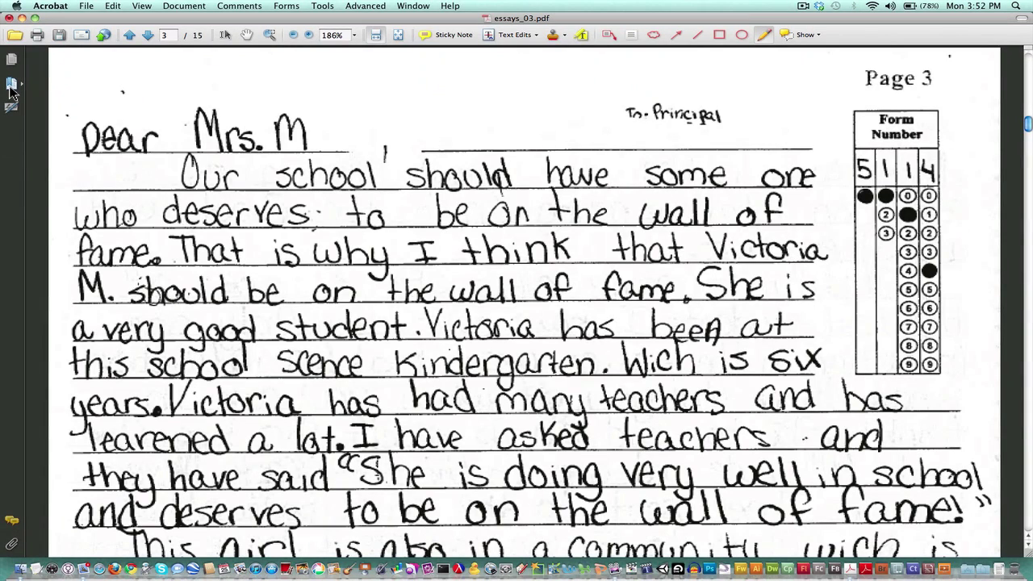
left_click(11, 87)
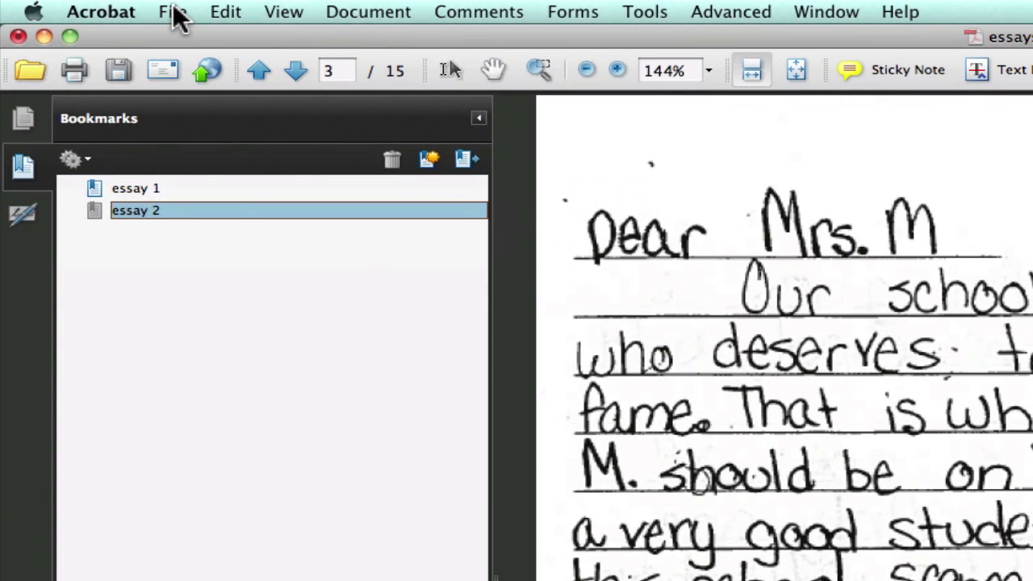
left_click(85, 6)
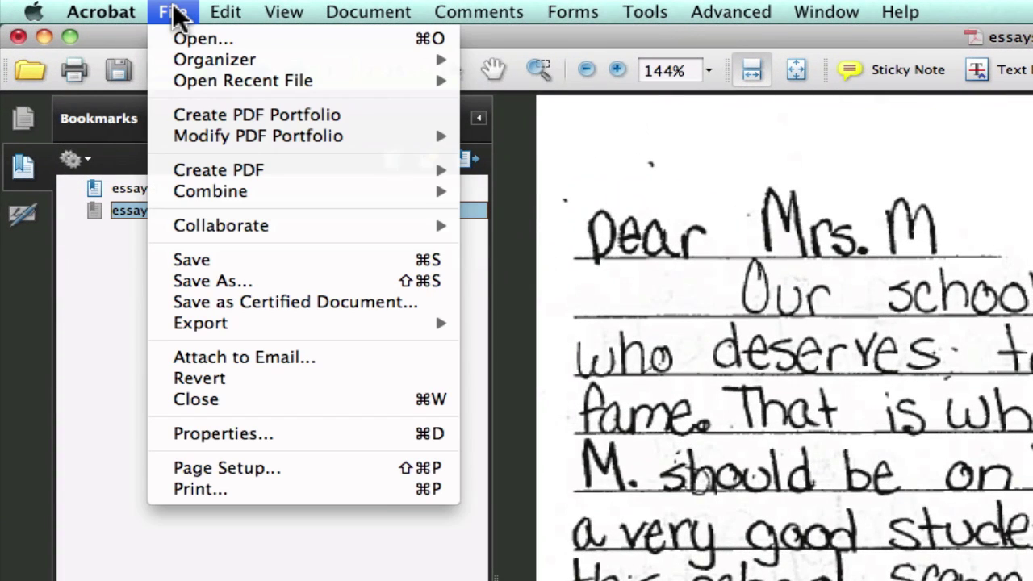
left_click(243, 258)
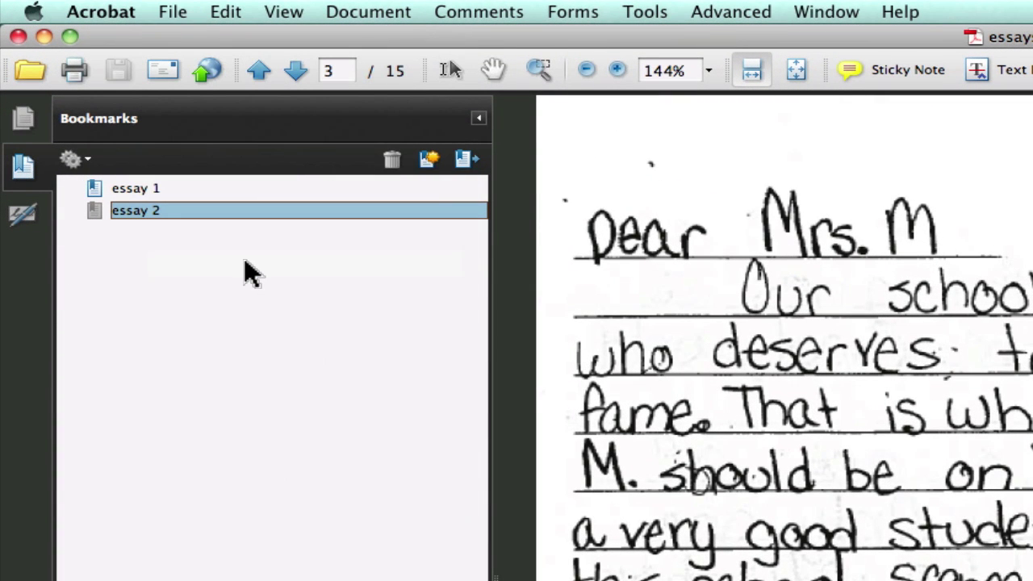